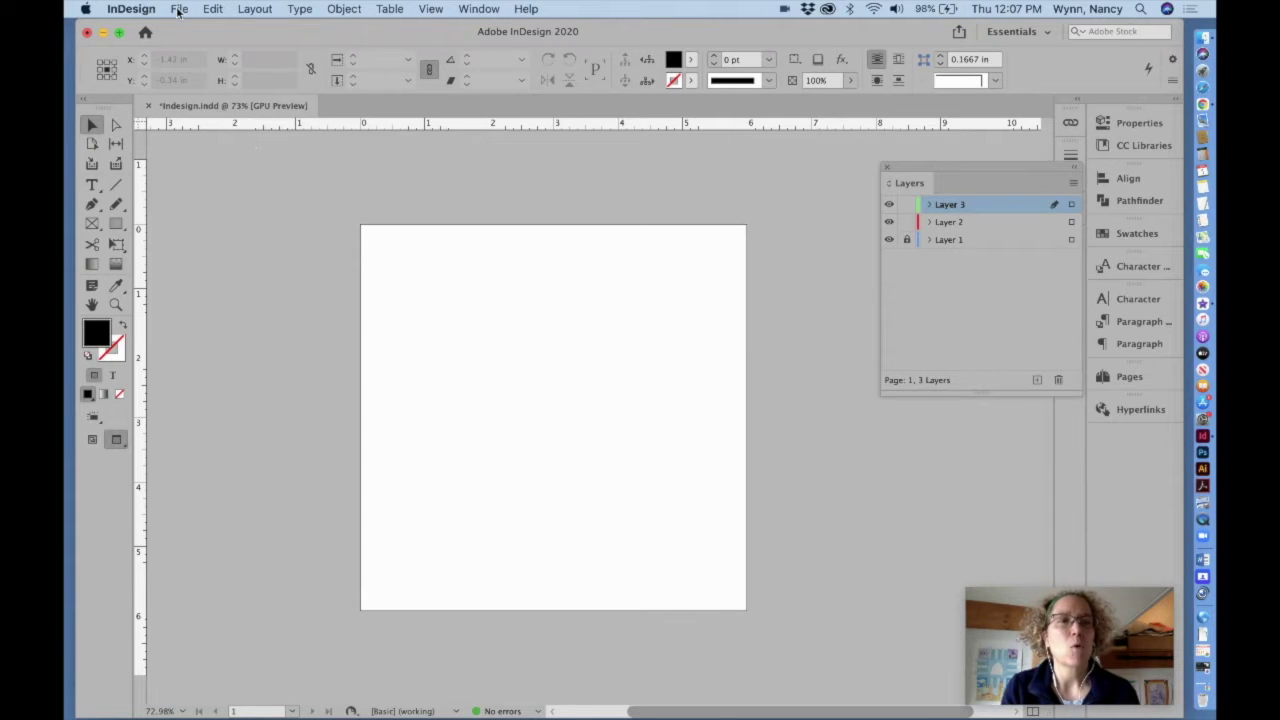
Step: Set the font to Bodoni 72 Bold and enter a lowercase "n" in a new text frame near the page's upper-left corner
click(91, 186)
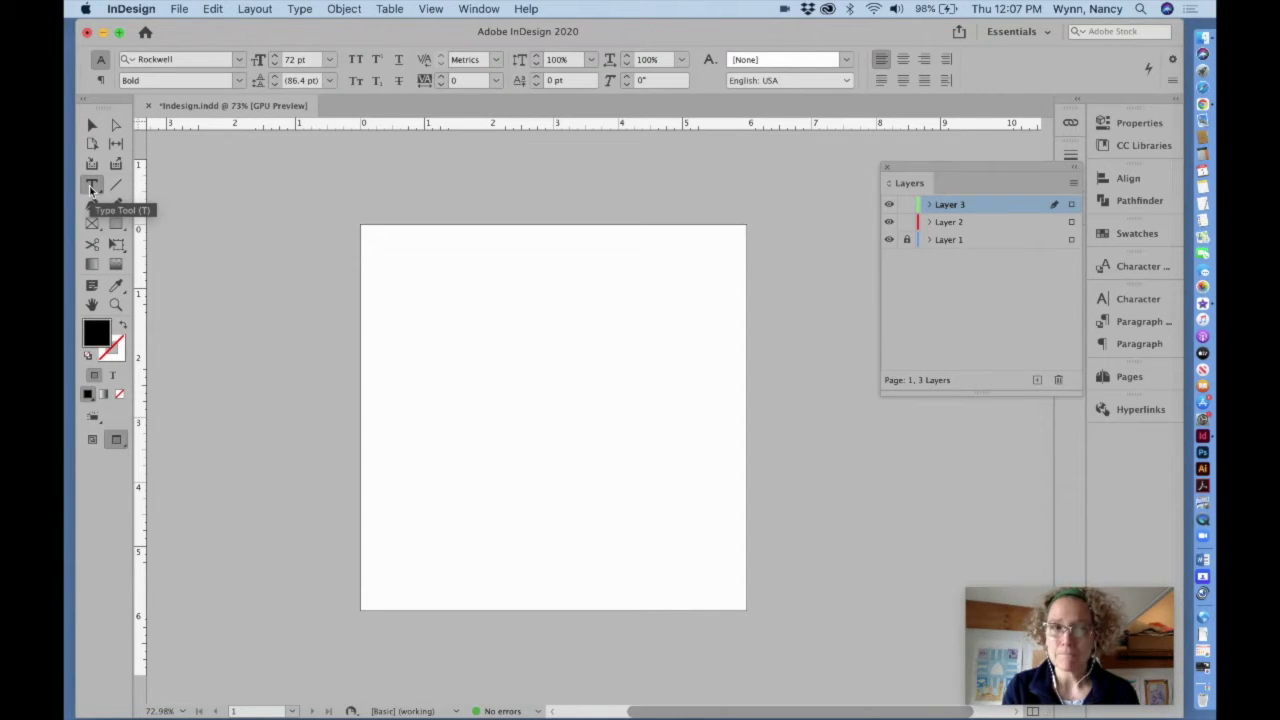
click(124, 60)
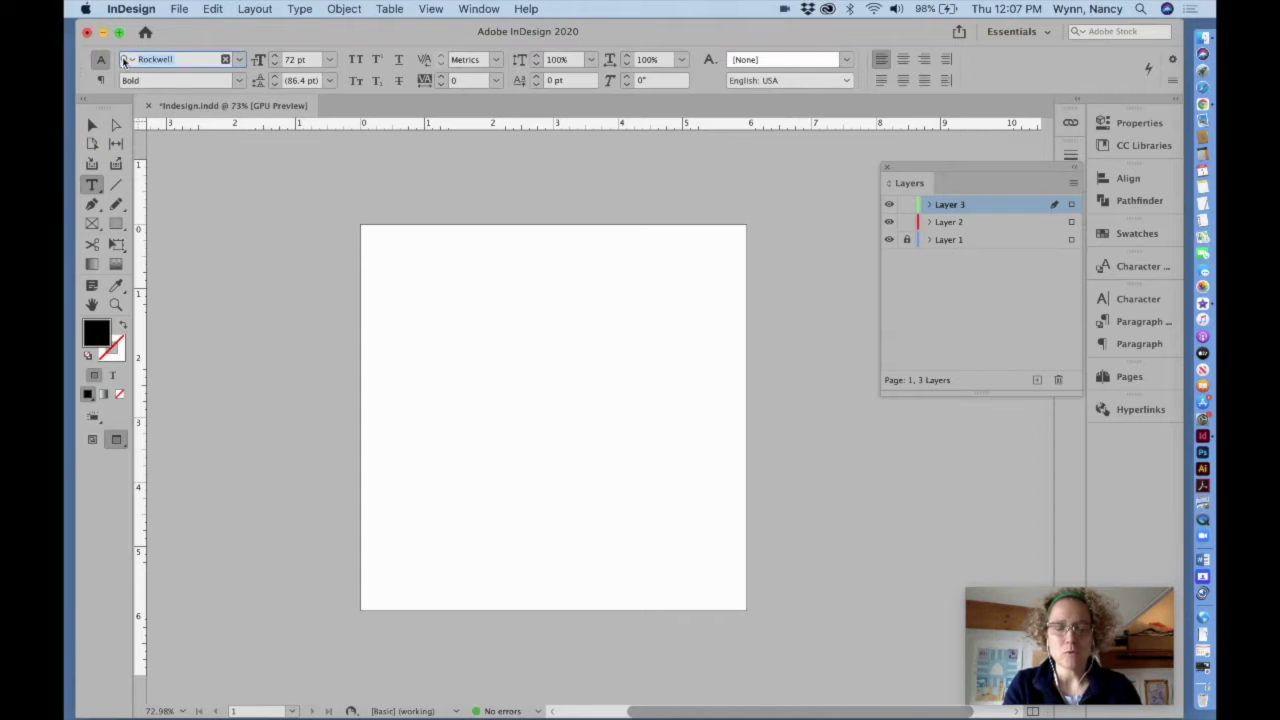
text(bod)
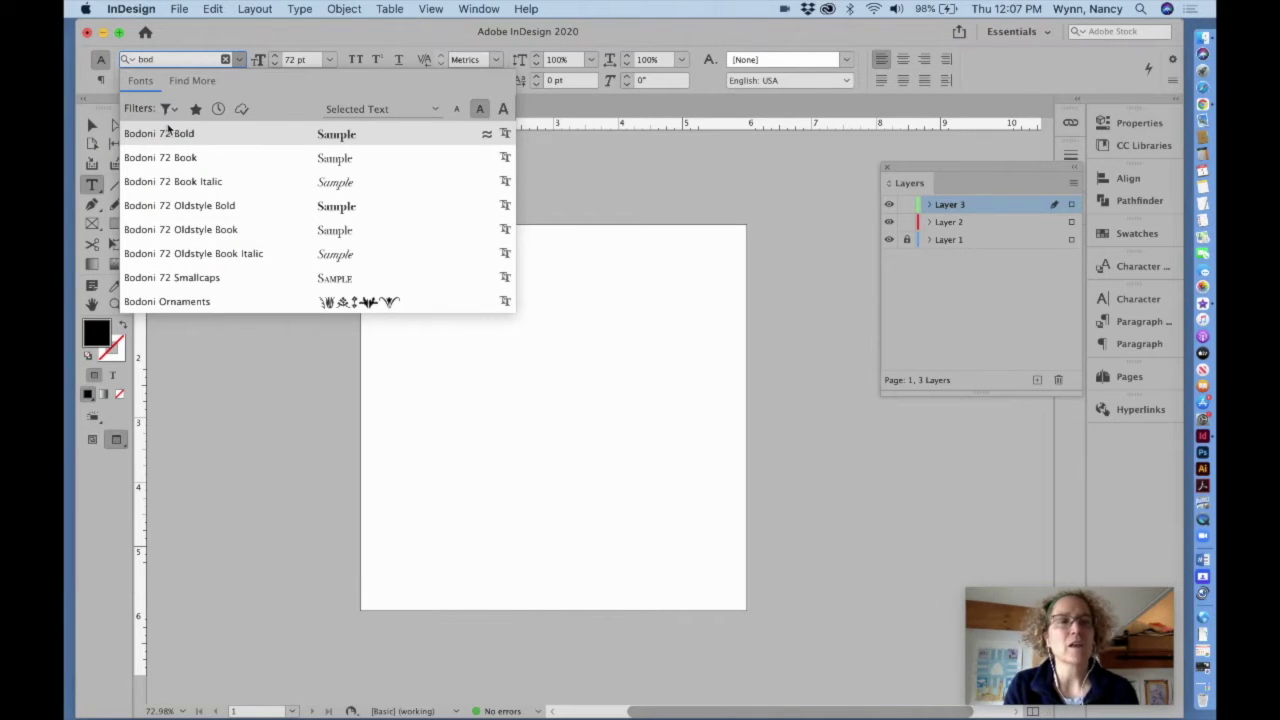
click(168, 140)
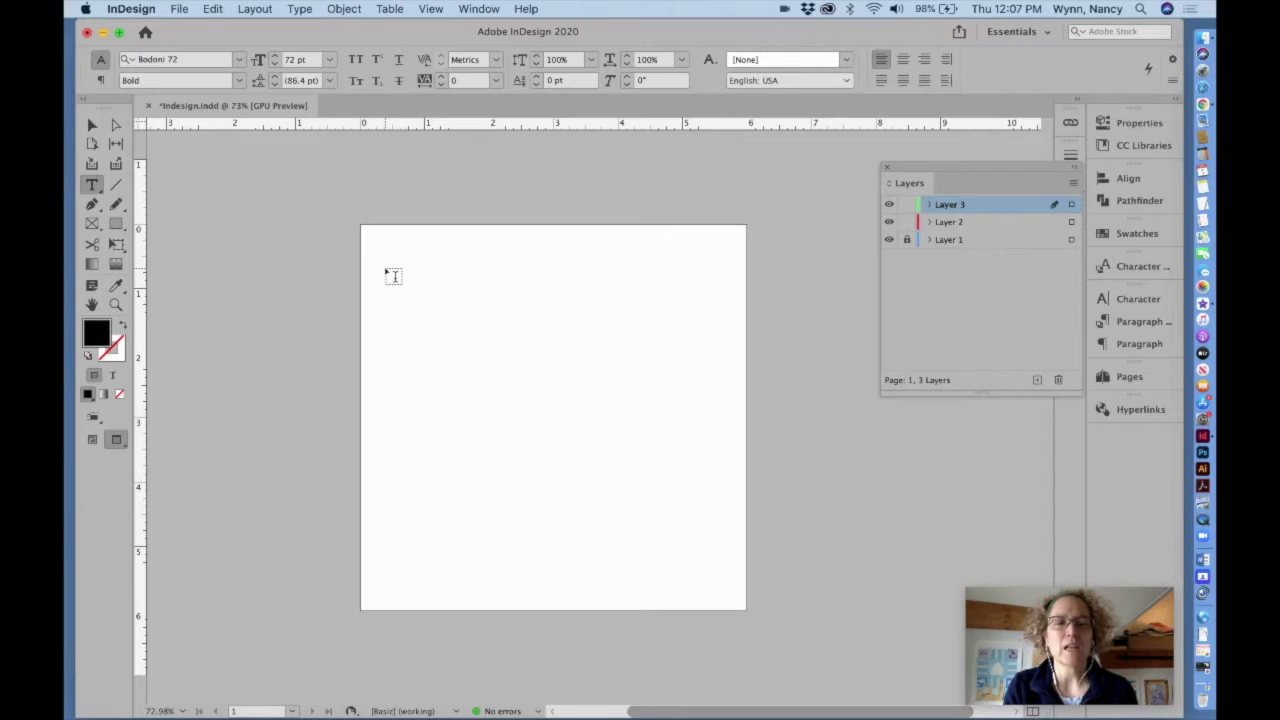
drag(388, 268, 569, 466)
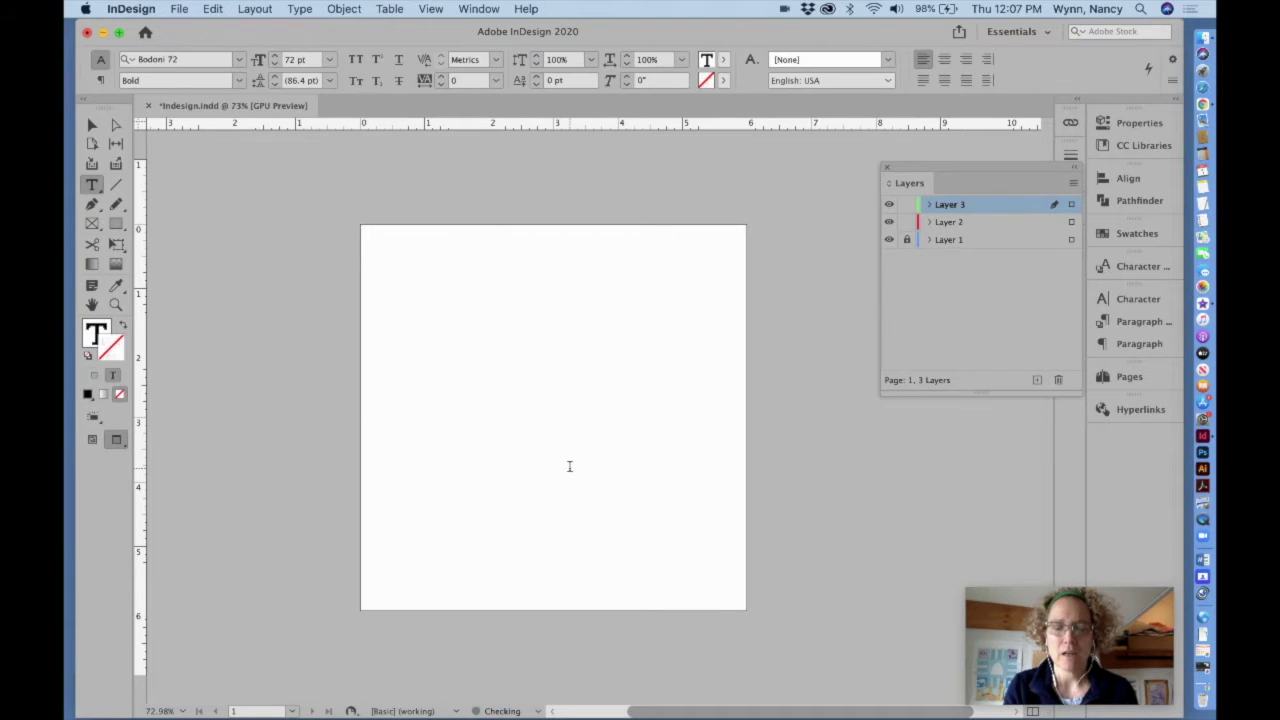
text(n)
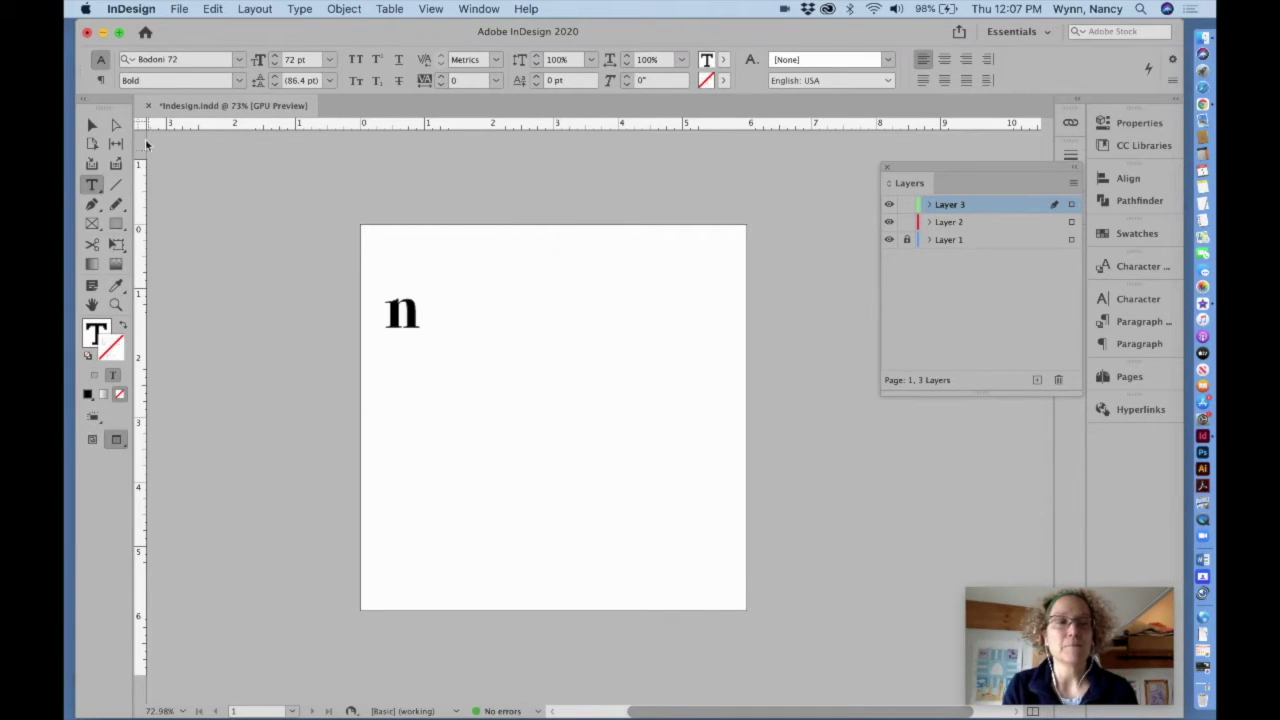
Step: Tighten the text frame around the "n", then enlarge frame and letter with Free Transform to about 3.56 × 6.31 in
click(91, 124)
drag(569, 469, 500, 370)
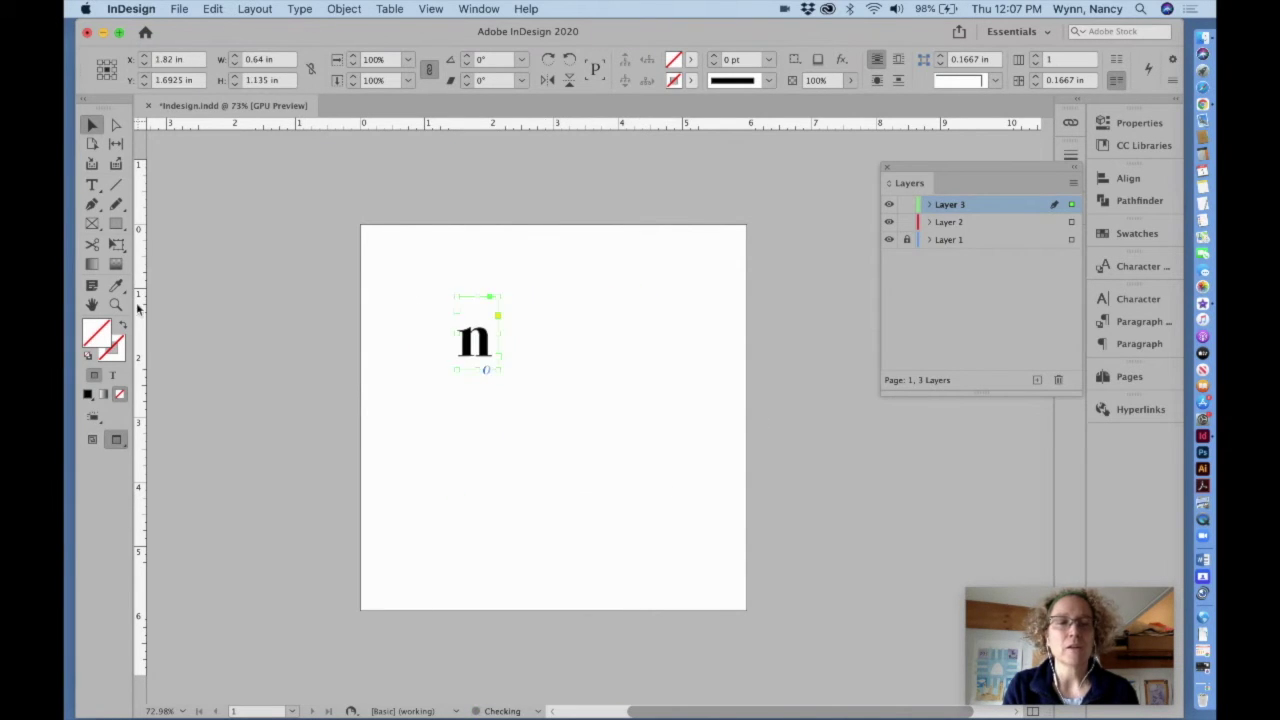
click(116, 245)
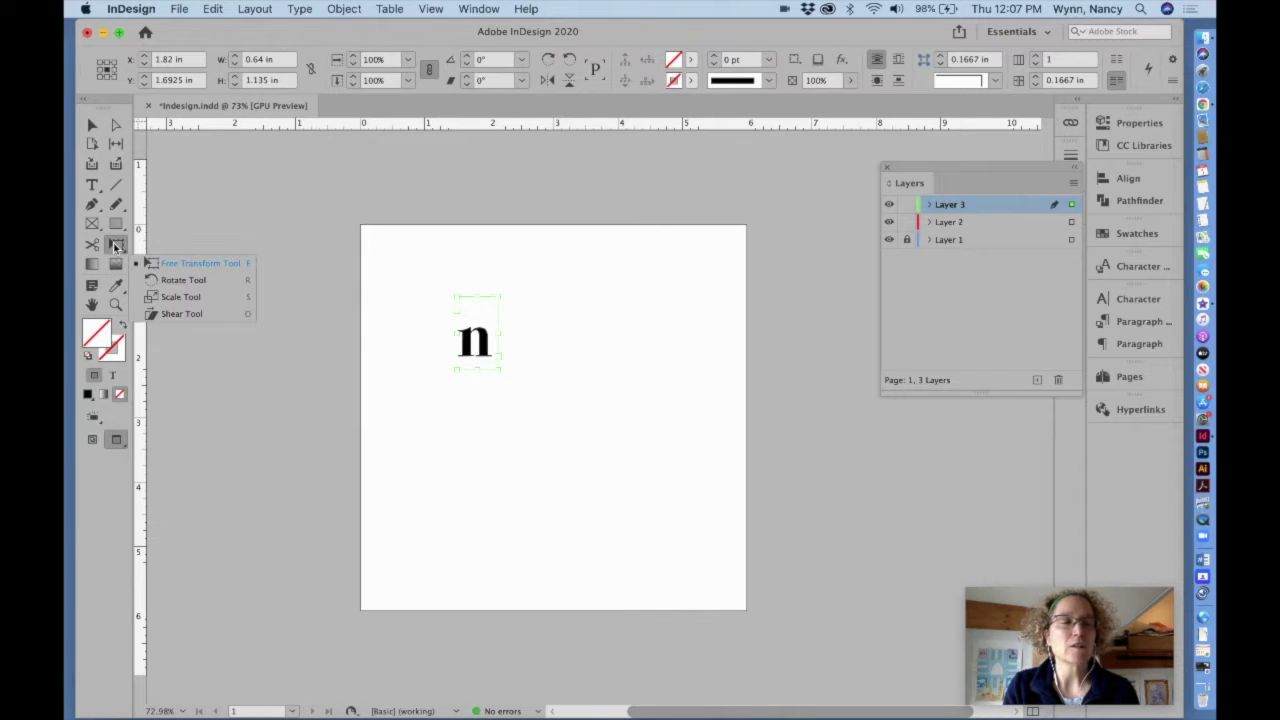
click(168, 263)
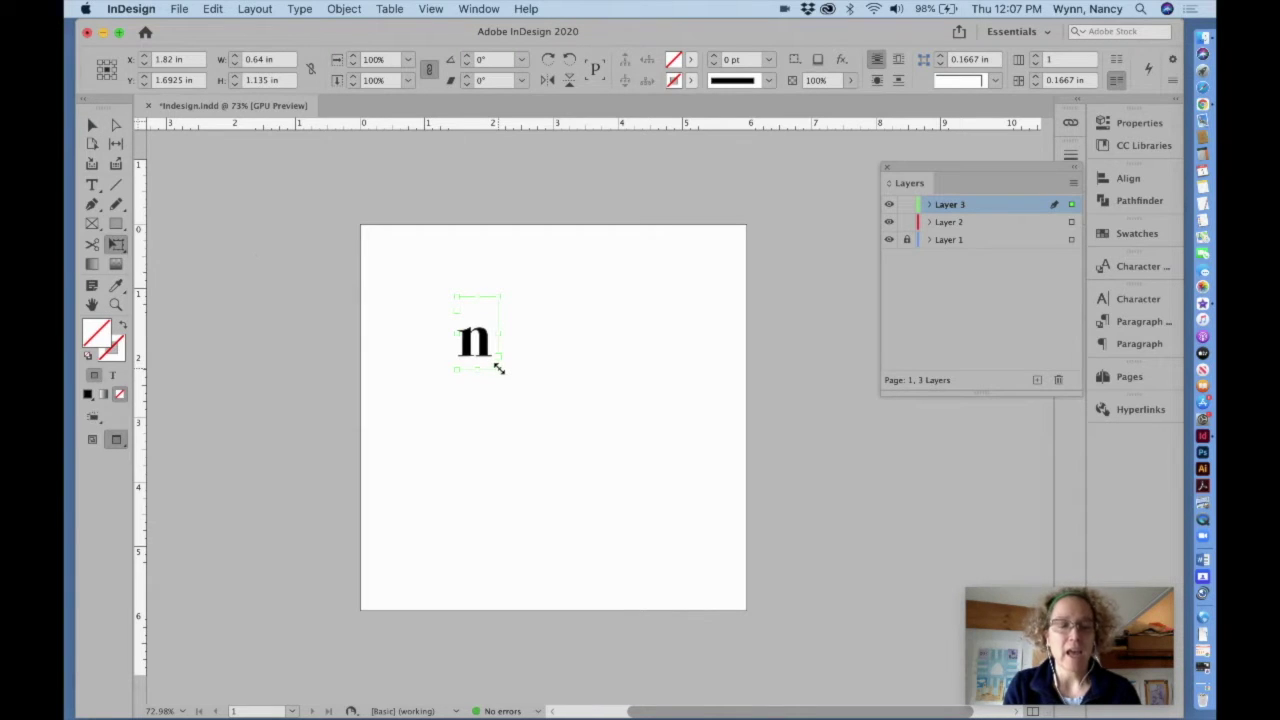
drag(500, 370, 634, 612)
drag(634, 297, 715, 221)
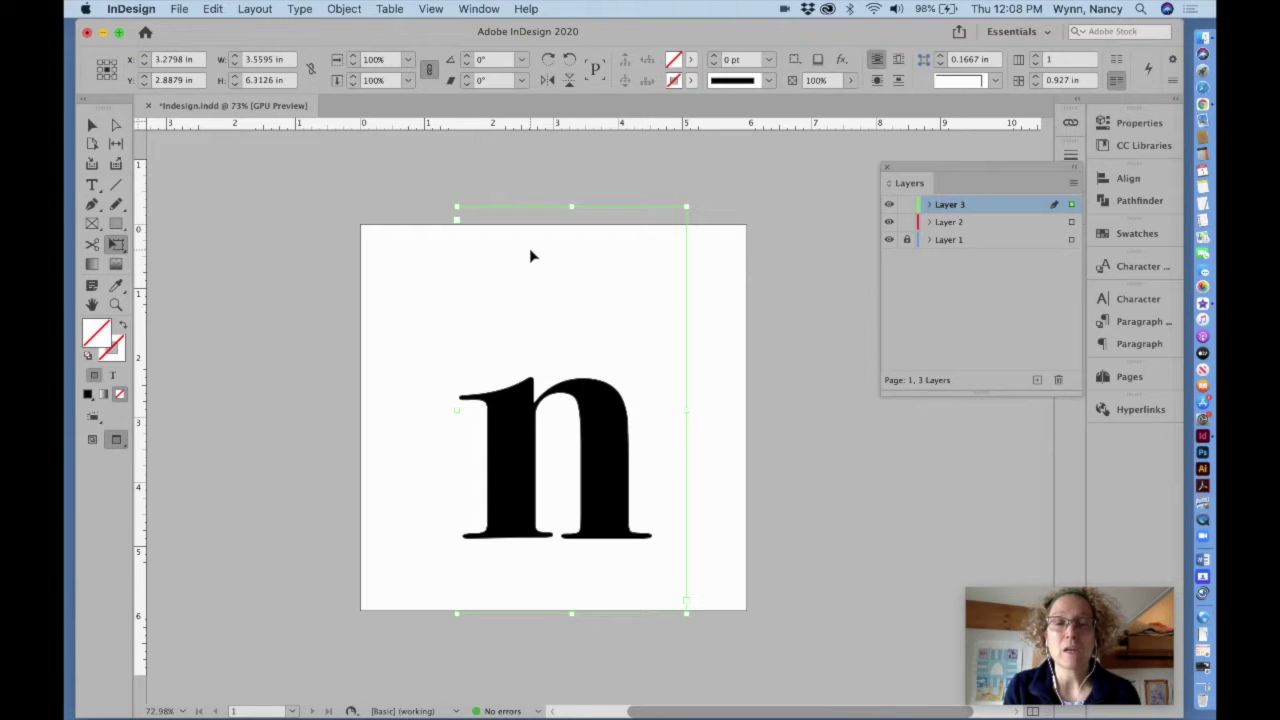
Step: Move the enlarged "n" toward the page's lower left and convert it to outlines
click(532, 450)
drag(532, 445, 547, 472)
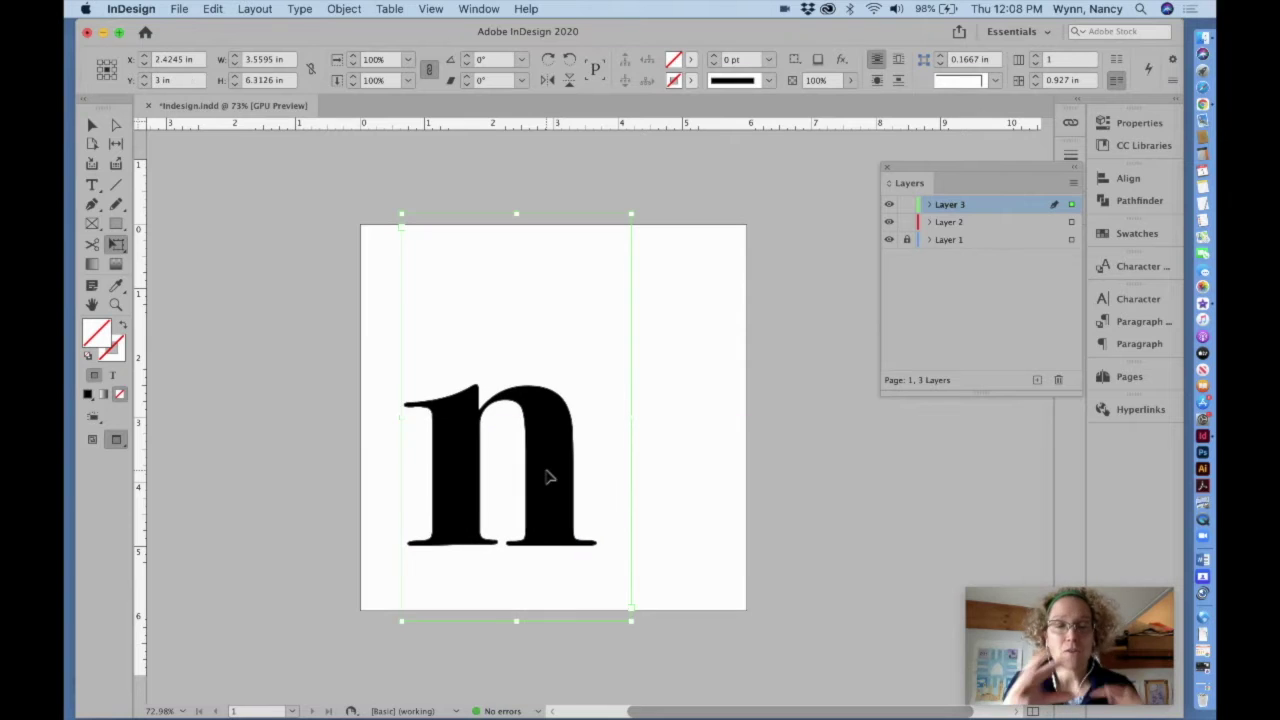
click(300, 9)
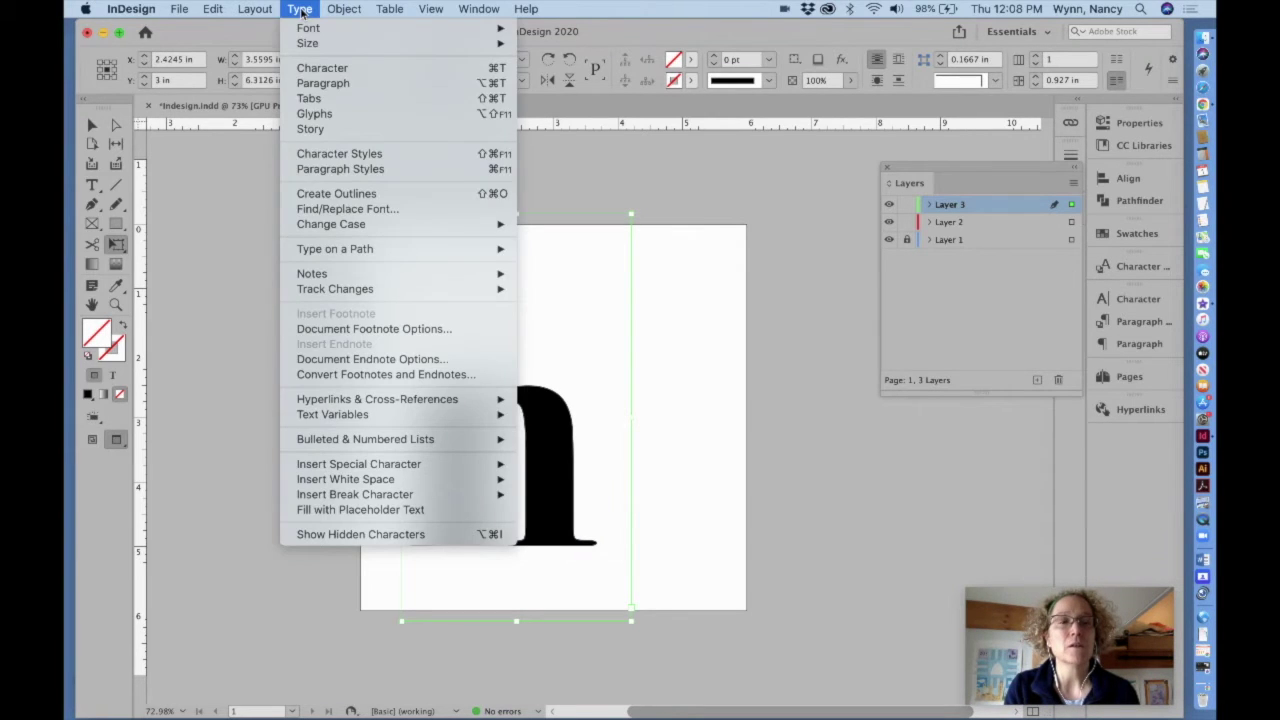
click(332, 194)
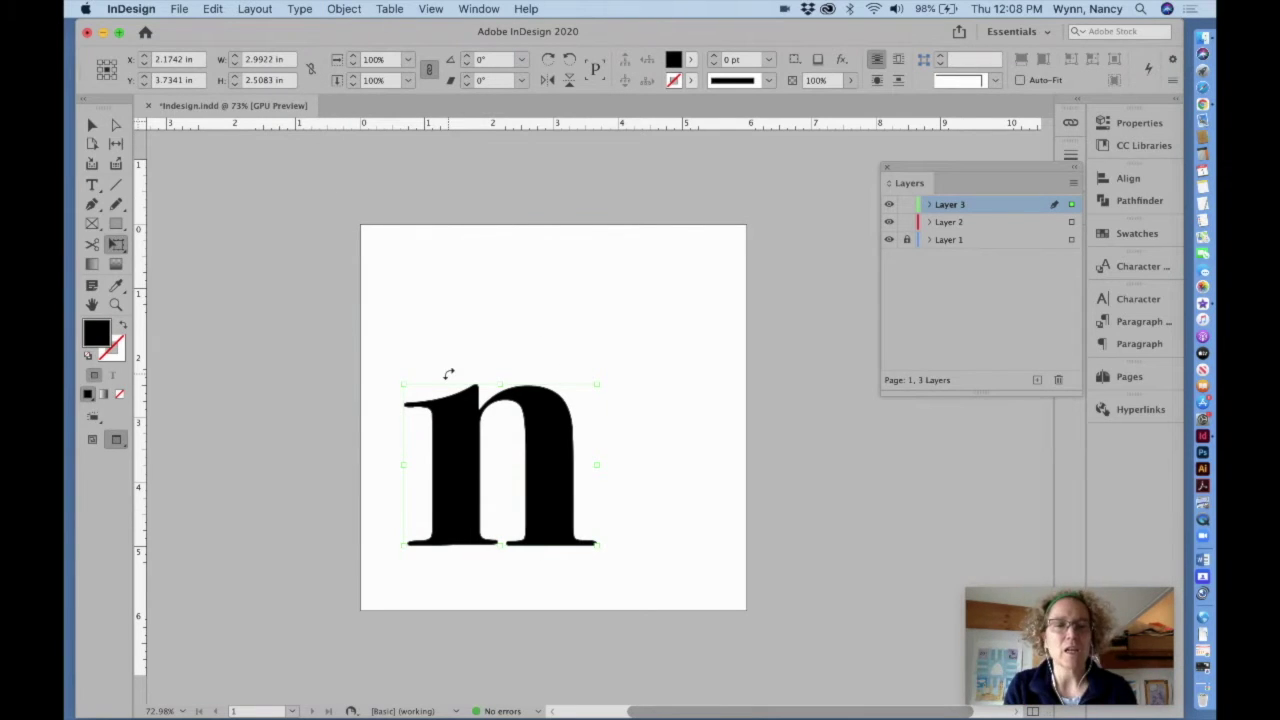
Step: Scale the outlined "n" to about 4.77 × 4.00 in and place it bleeding off the page's left and bottom edges
click(118, 246)
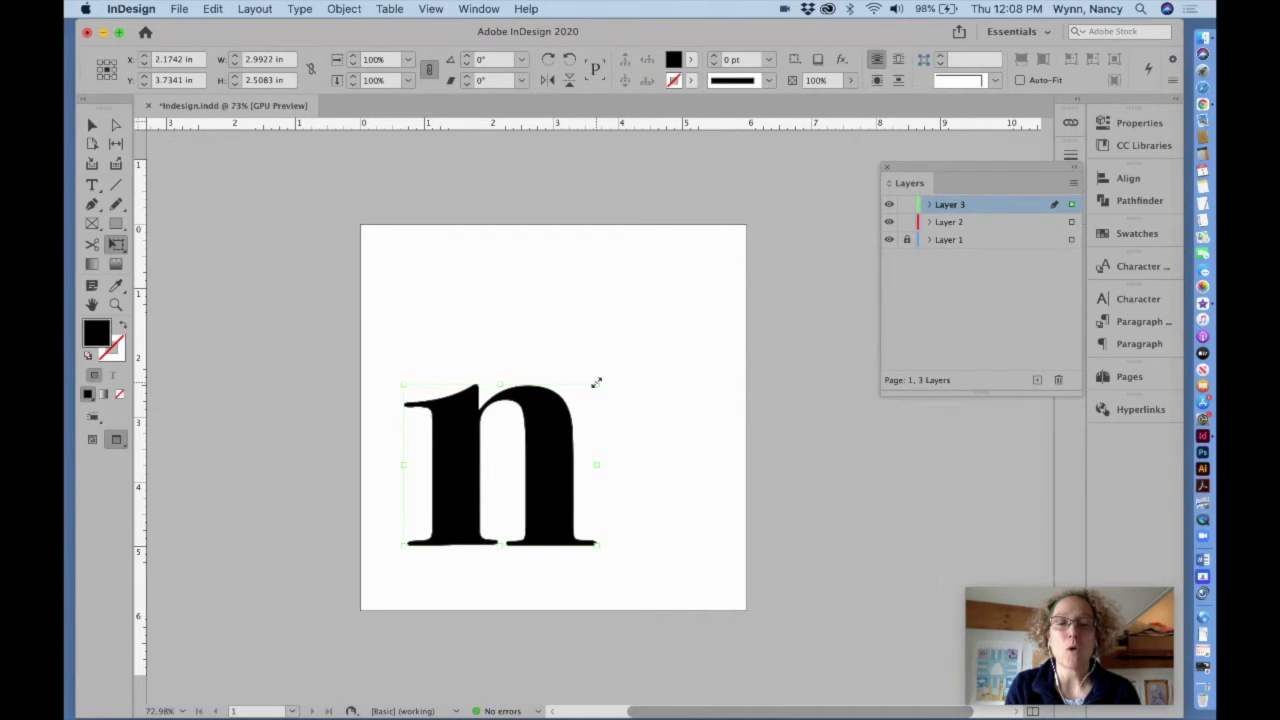
drag(596, 383, 725, 277)
drag(403, 546, 337, 601)
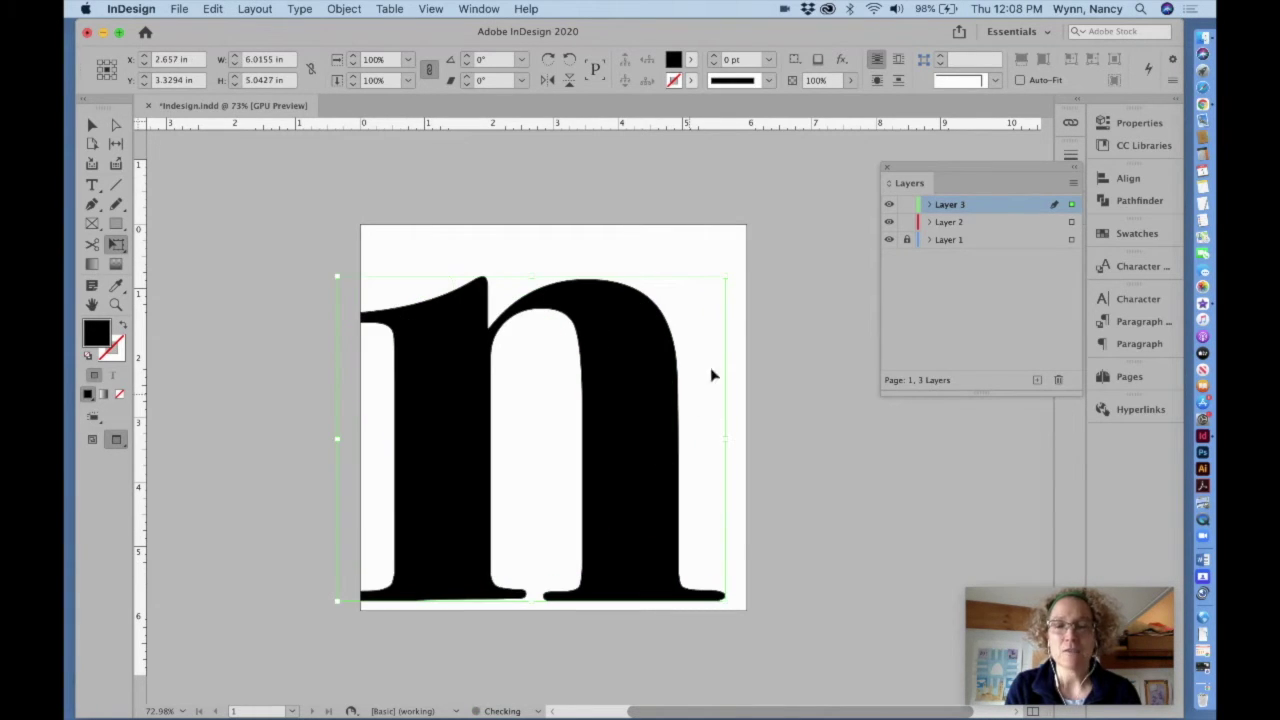
drag(726, 277, 649, 349)
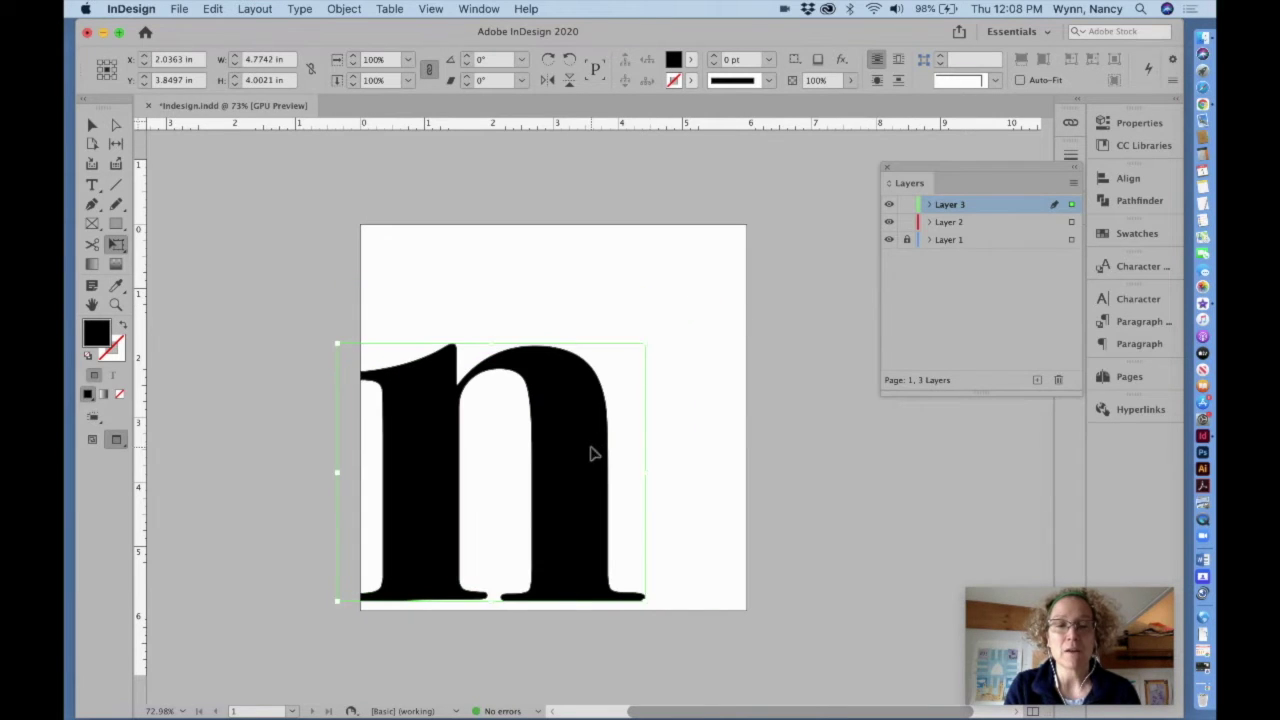
drag(586, 451, 581, 463)
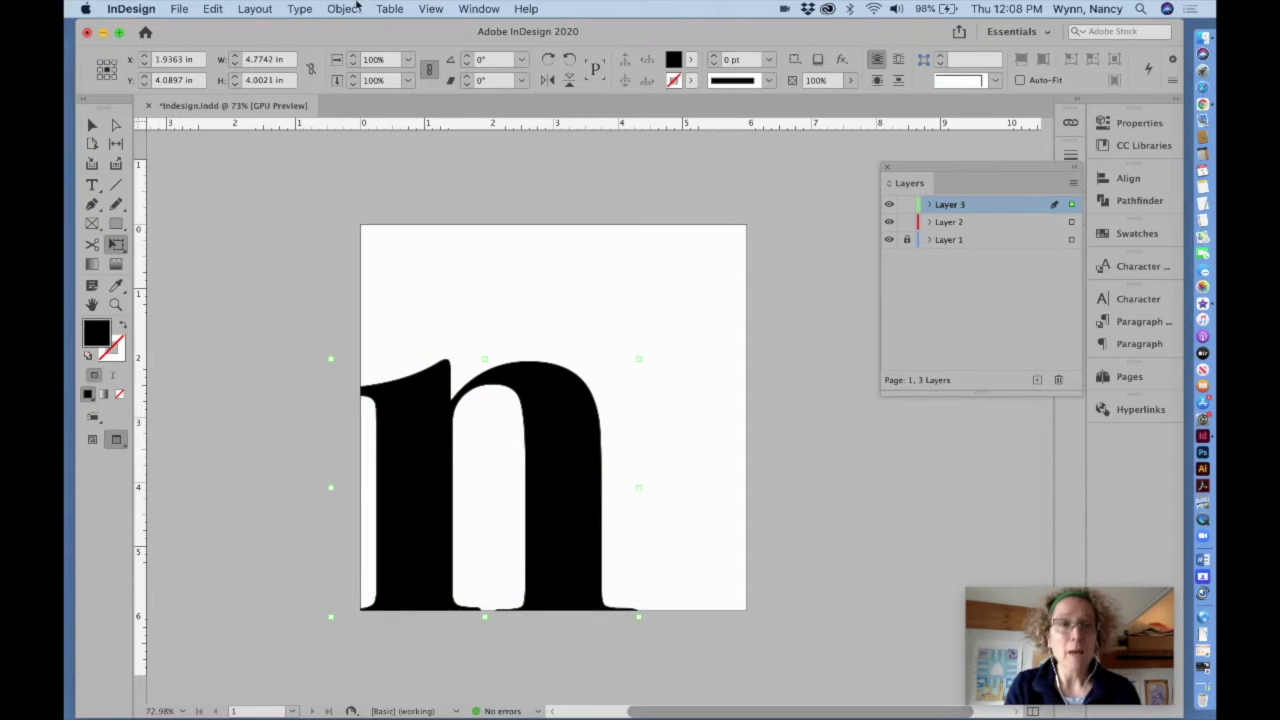
Step: Duplicate the outlined "n", place the copy above and to the right of the original, and rotate it 180°
click(215, 9)
click(227, 84)
click(213, 9)
click(227, 98)
drag(678, 368, 663, 331)
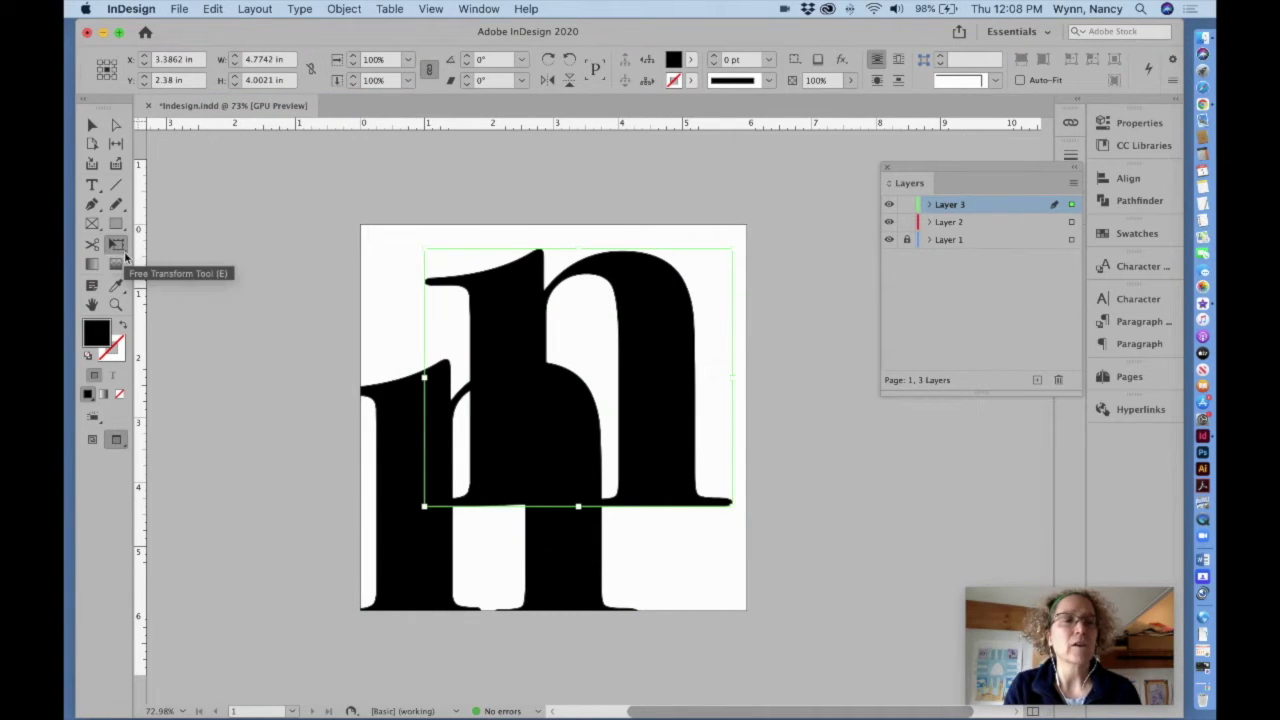
drag(124, 252, 176, 281)
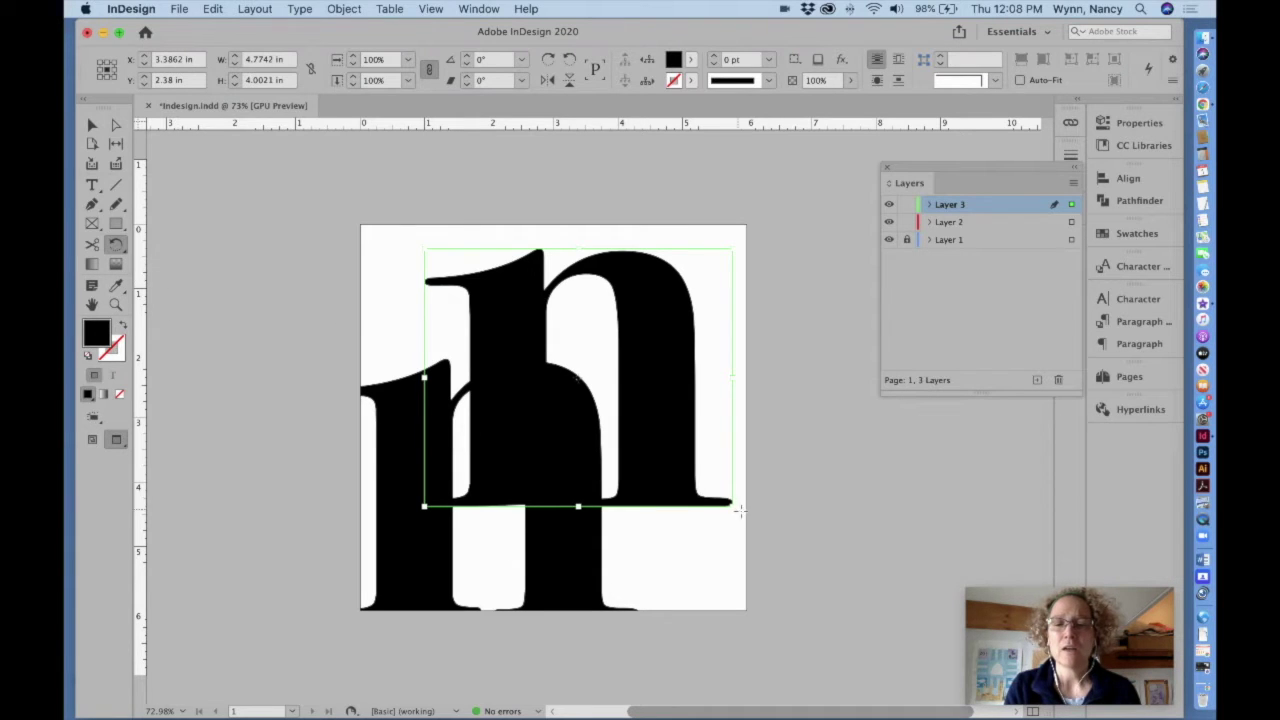
drag(733, 507, 438, 263)
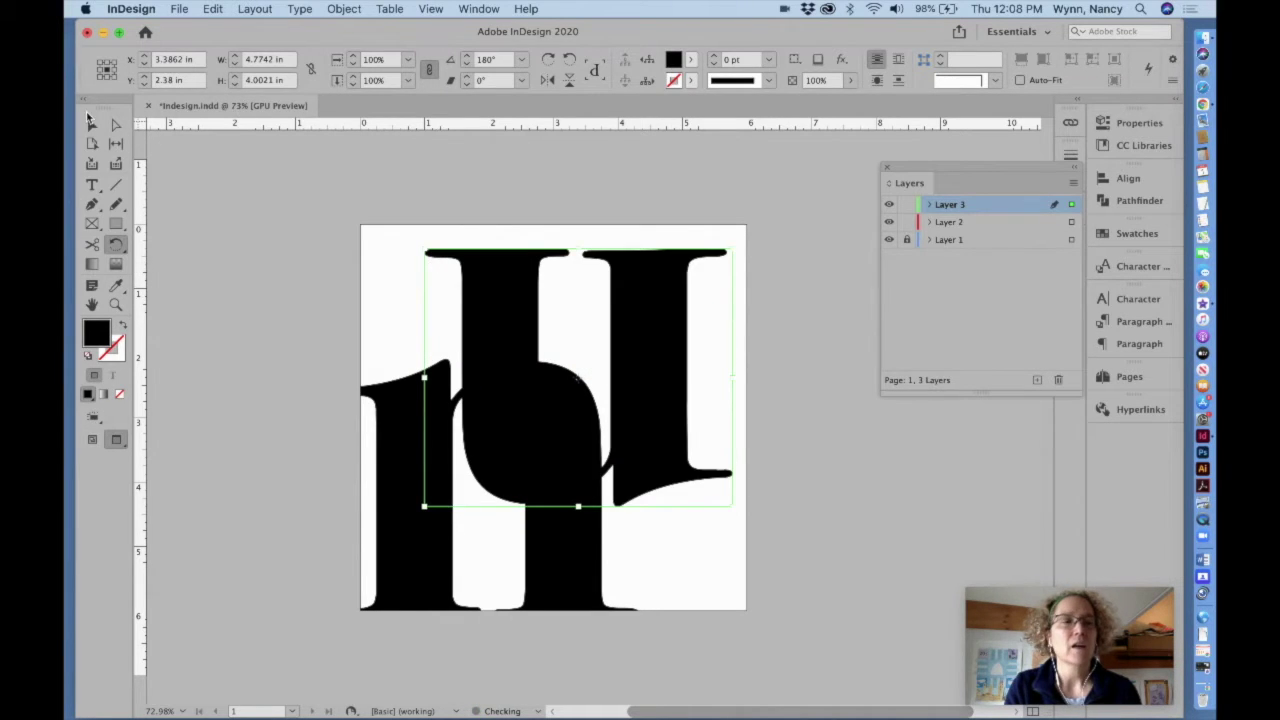
Step: Scale the rotated "n" to about 4.21 × 3.53 in and position it in the page's upper-right corner, its curve touching the first "n"
click(90, 125)
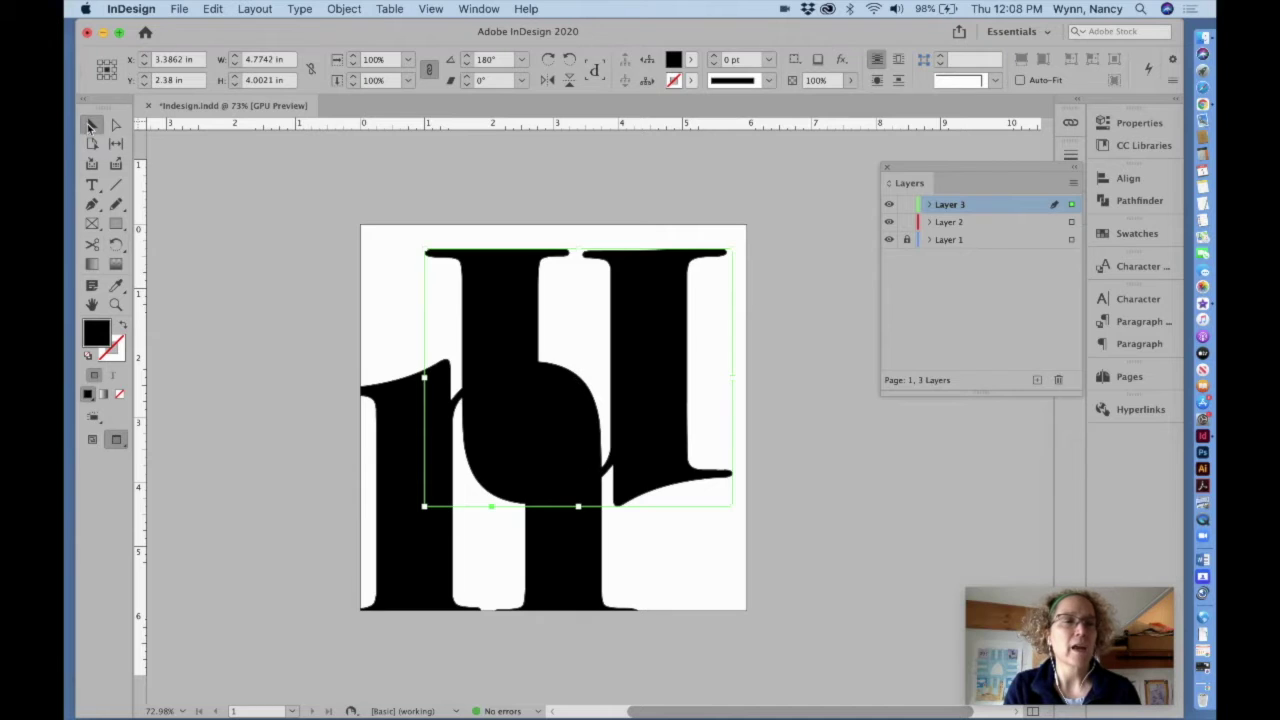
drag(660, 360, 692, 323)
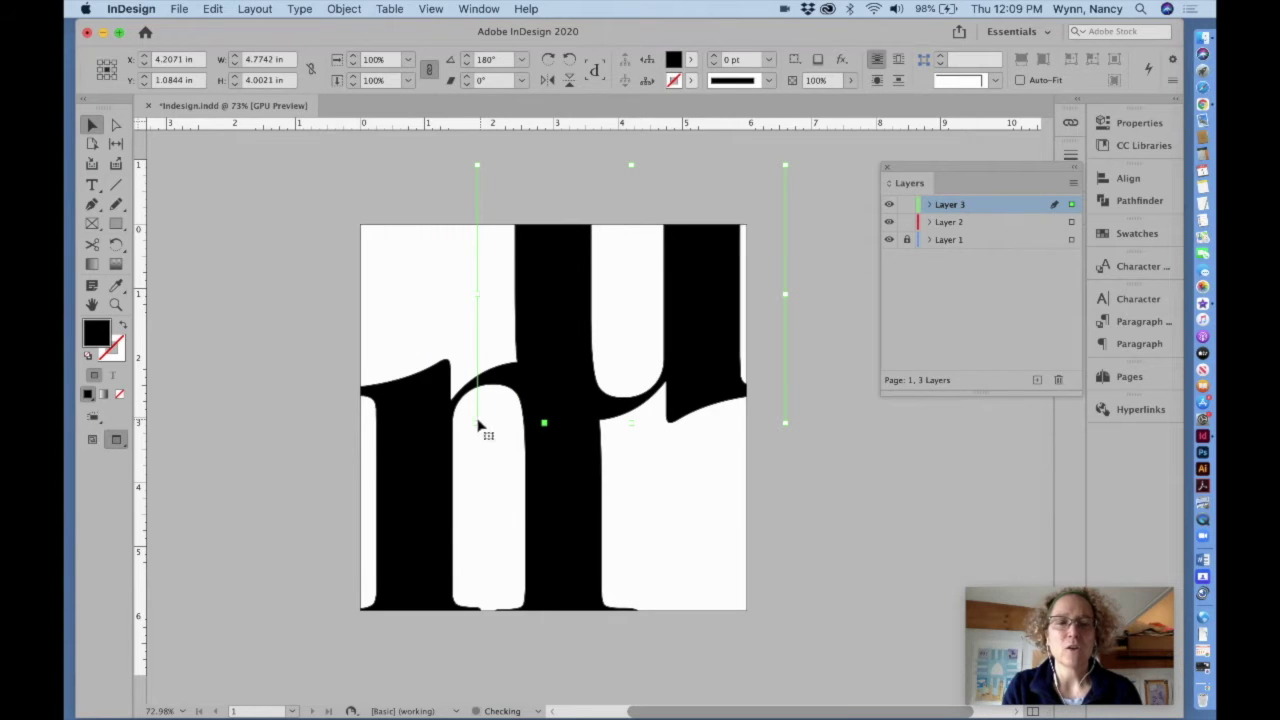
drag(476, 421, 513, 392)
mouse_move(719, 358)
mouse_down()
mouse_move(700, 380)
mouse_move(794, 389)
mouse_move(731, 379)
mouse_up()
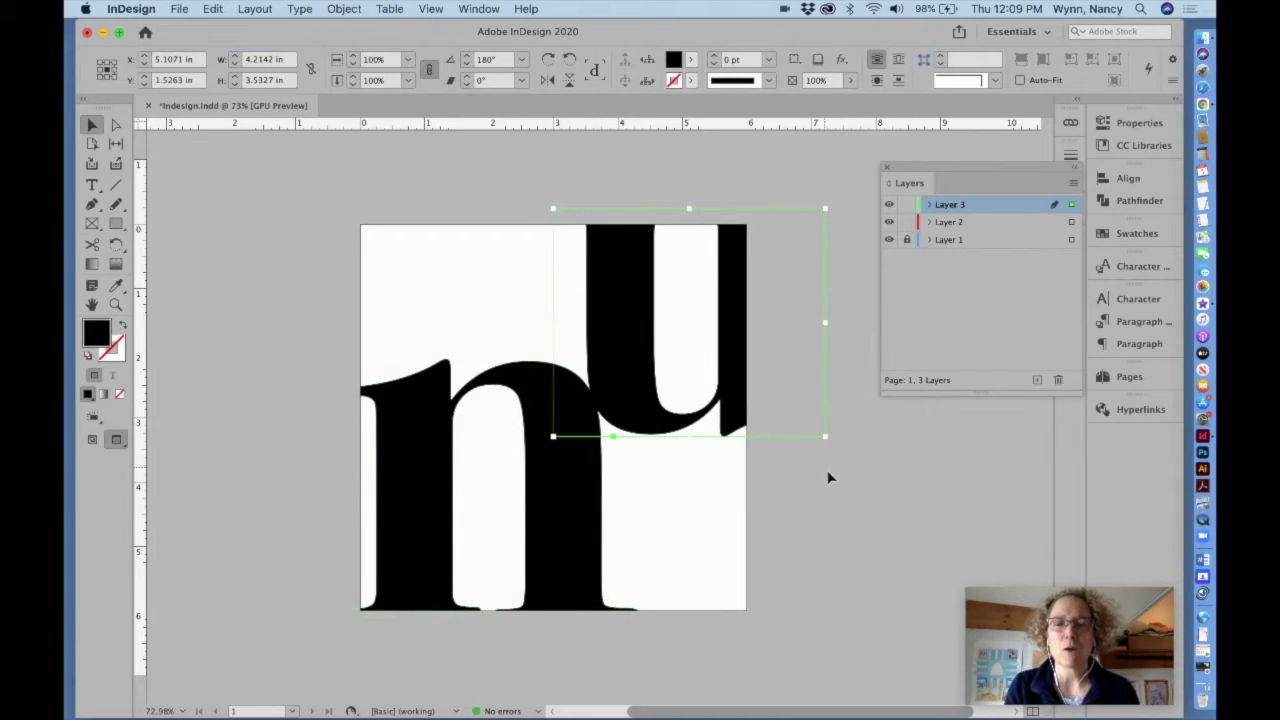
click(796, 526)
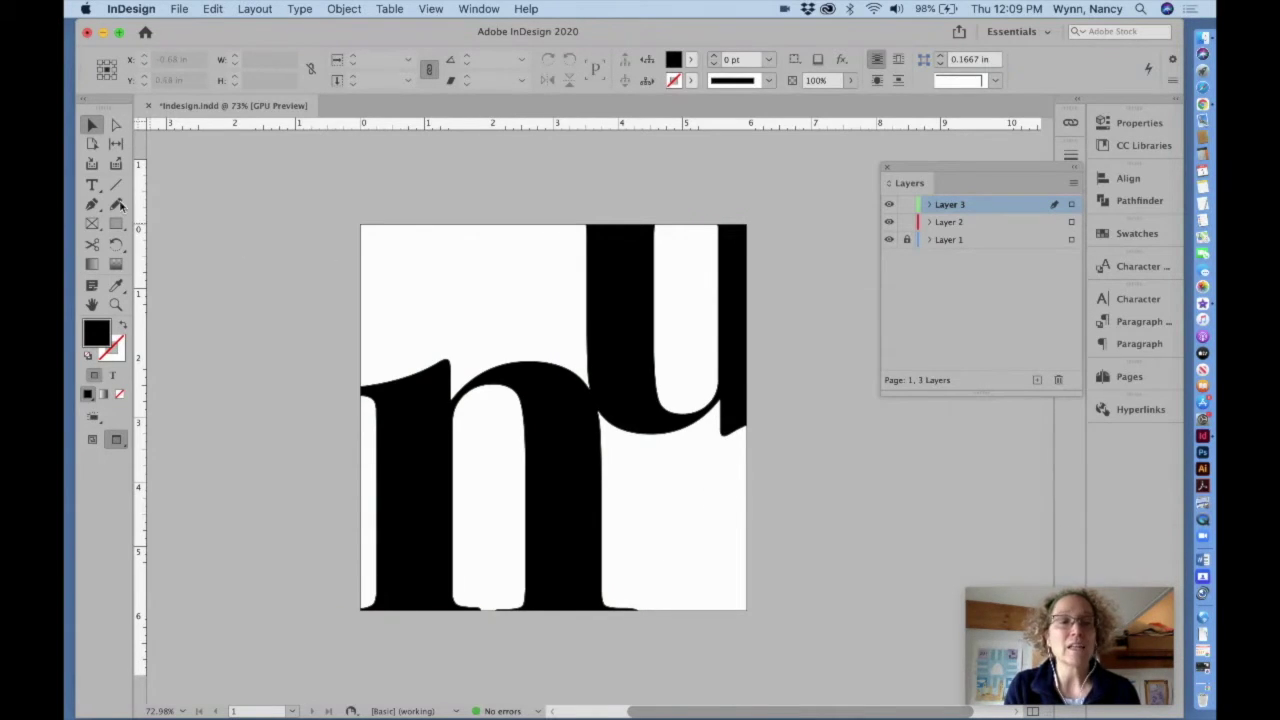
Step: Add a lowercase "o" in a text frame above the first "n" and enlarge it with Free Transform to about 1.45 × 2.73 in
click(91, 186)
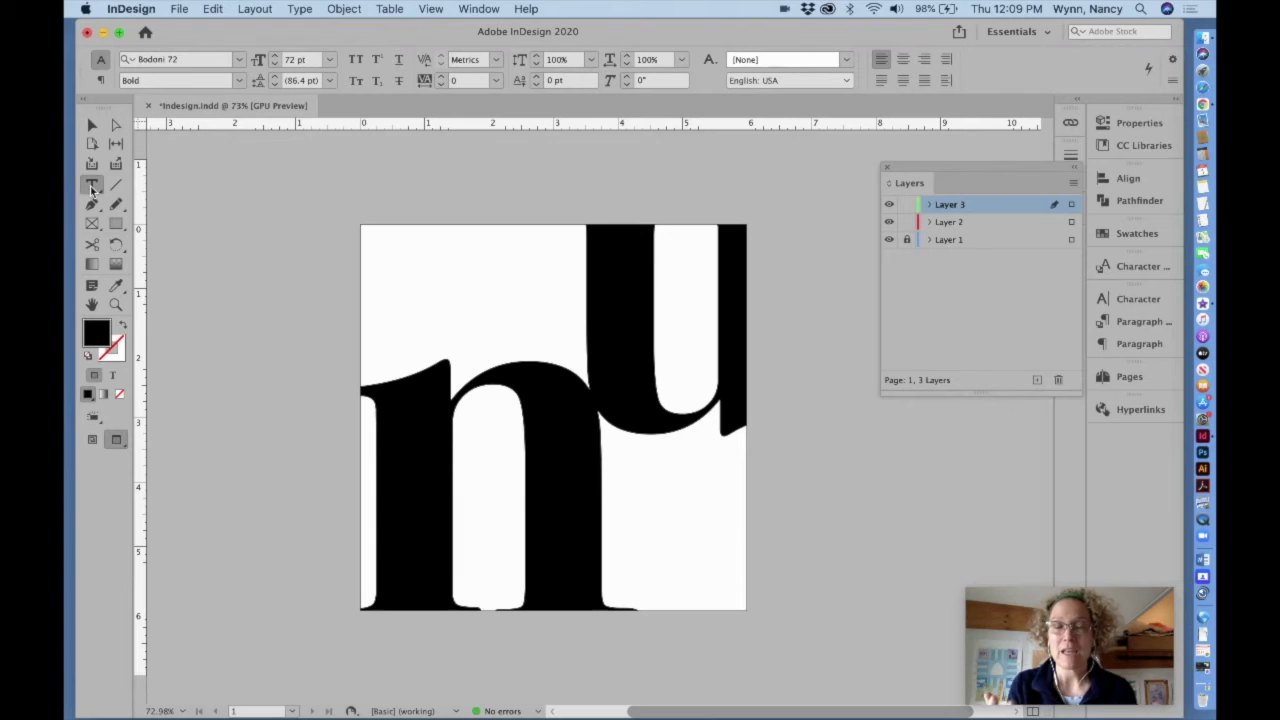
drag(404, 232, 503, 331)
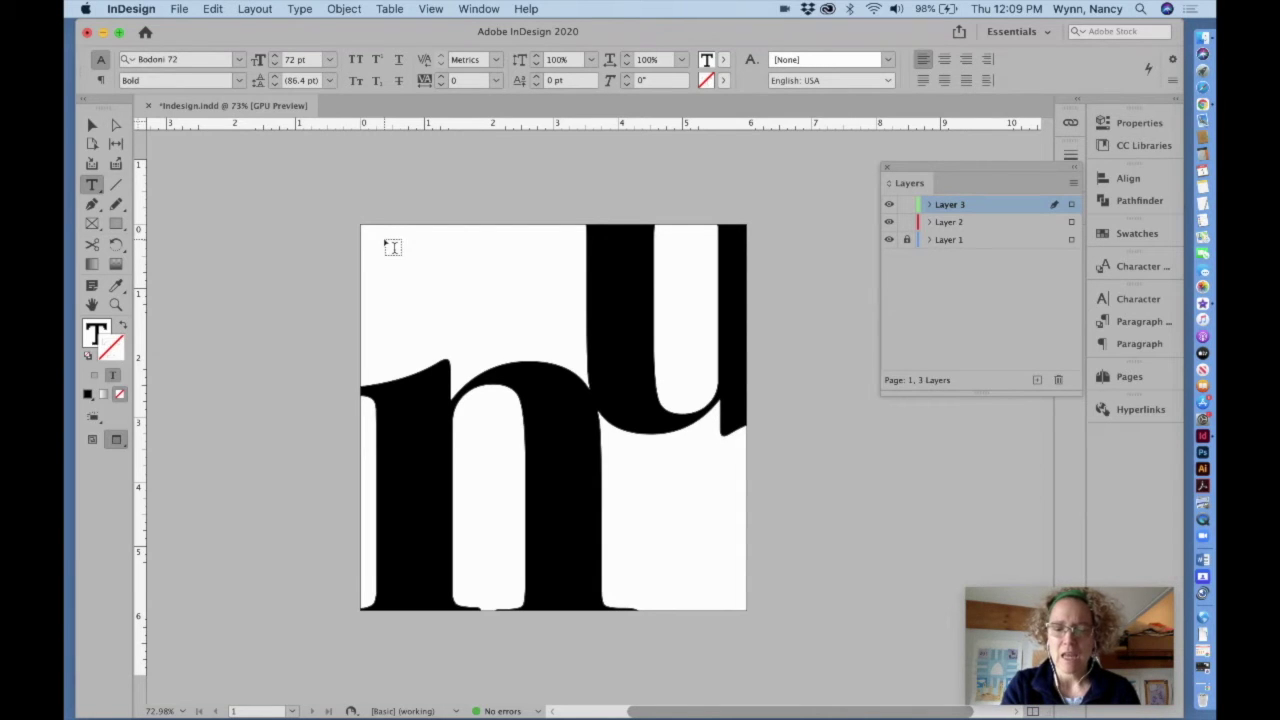
text(o)
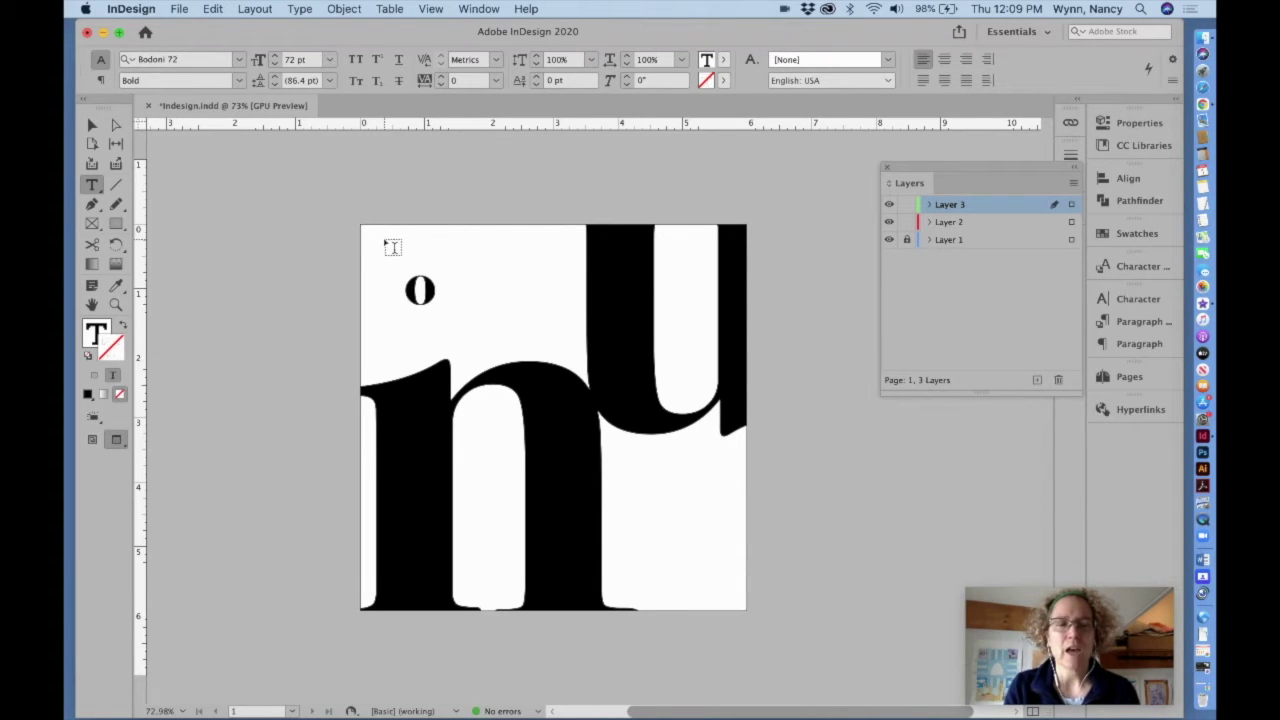
key(Escape)
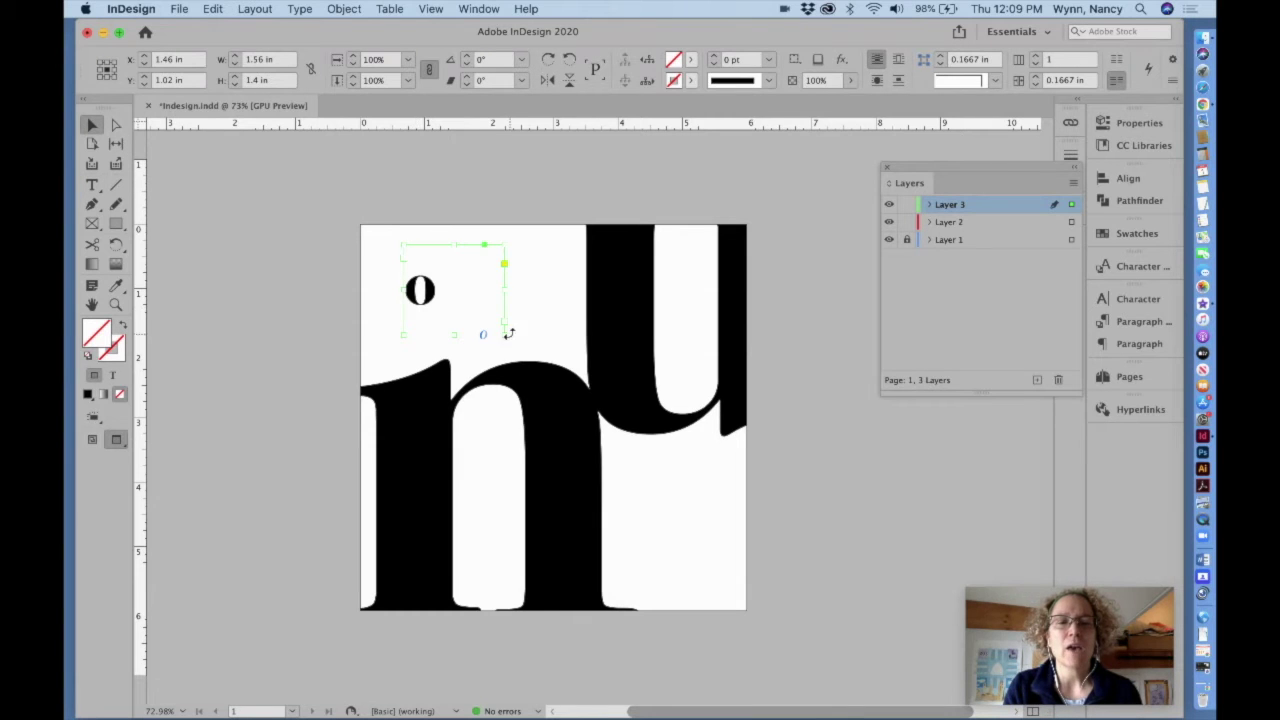
drag(503, 333, 445, 323)
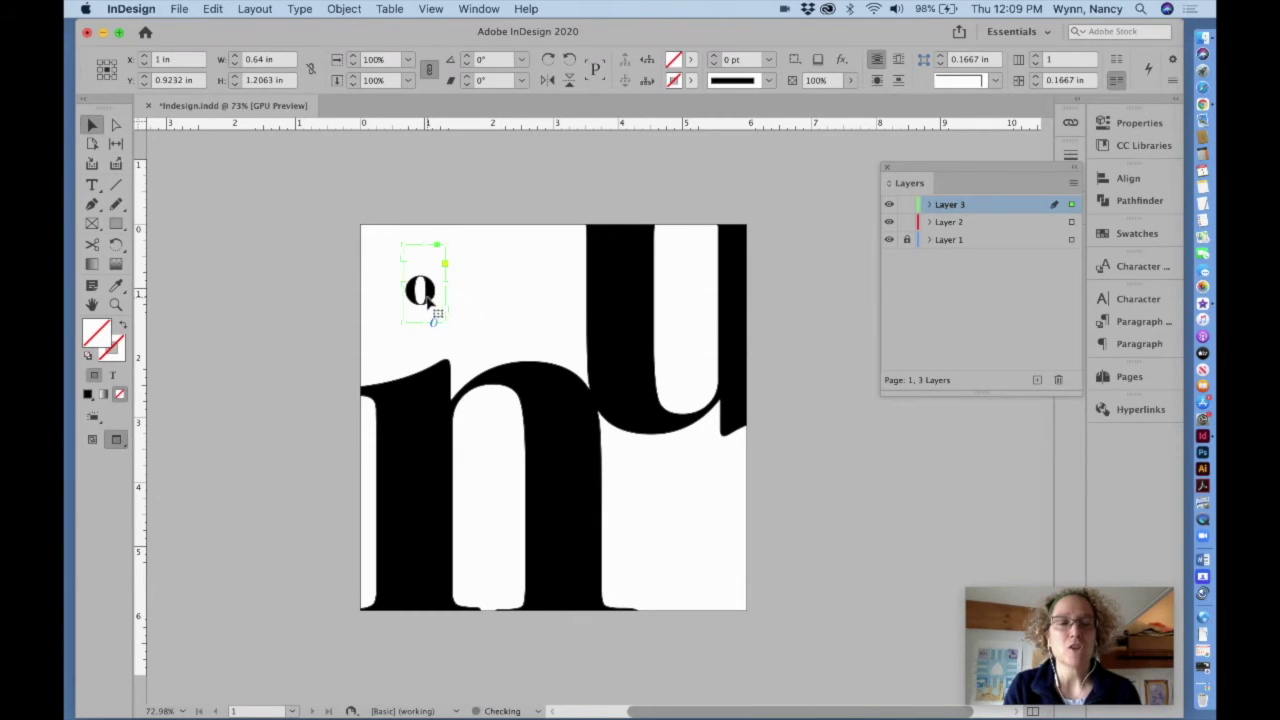
drag(116, 245, 168, 257)
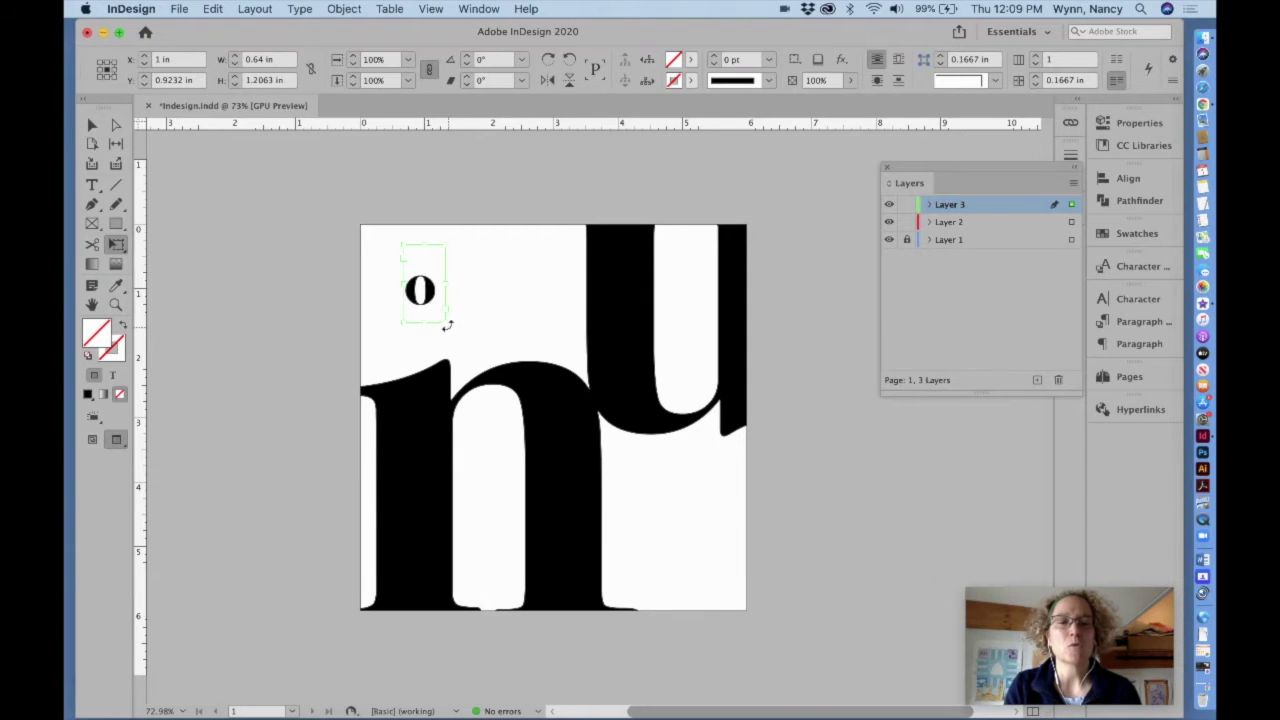
drag(445, 322, 483, 303)
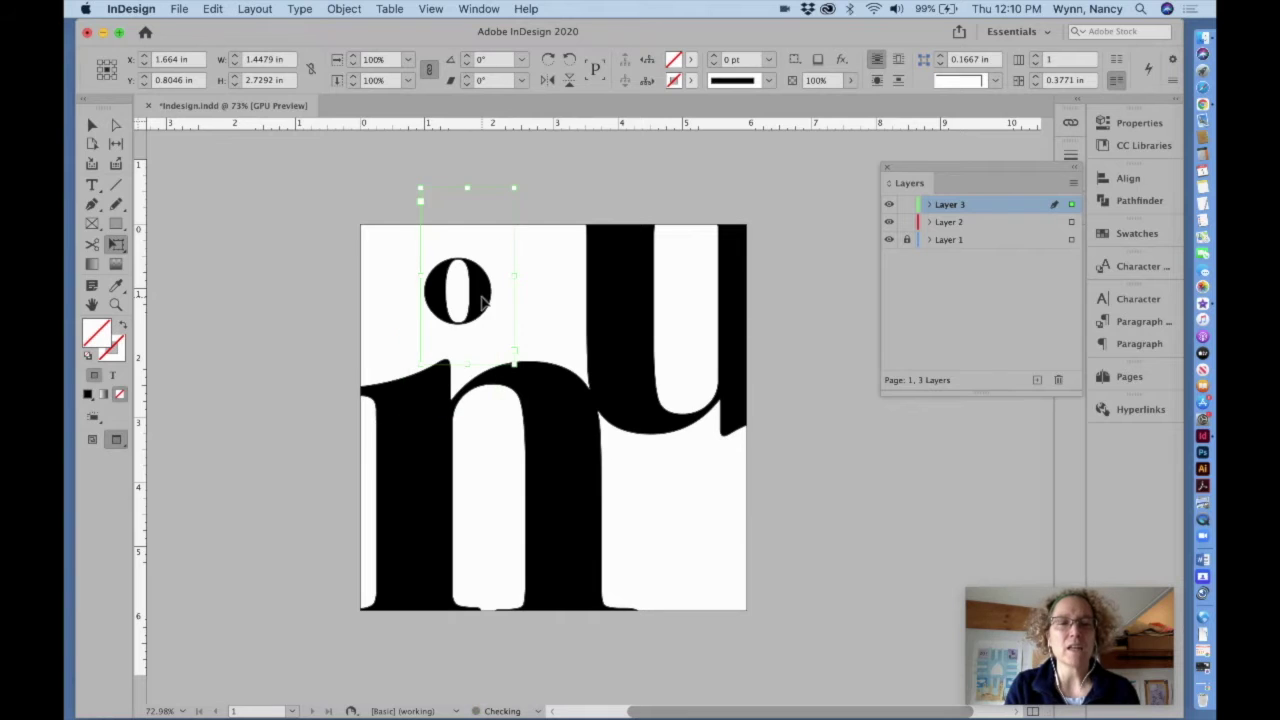
Step: Convert the "o" to outlines and enlarge it to about 2.28 × 2.27 in, overlapping the top of the "n"
click(300, 8)
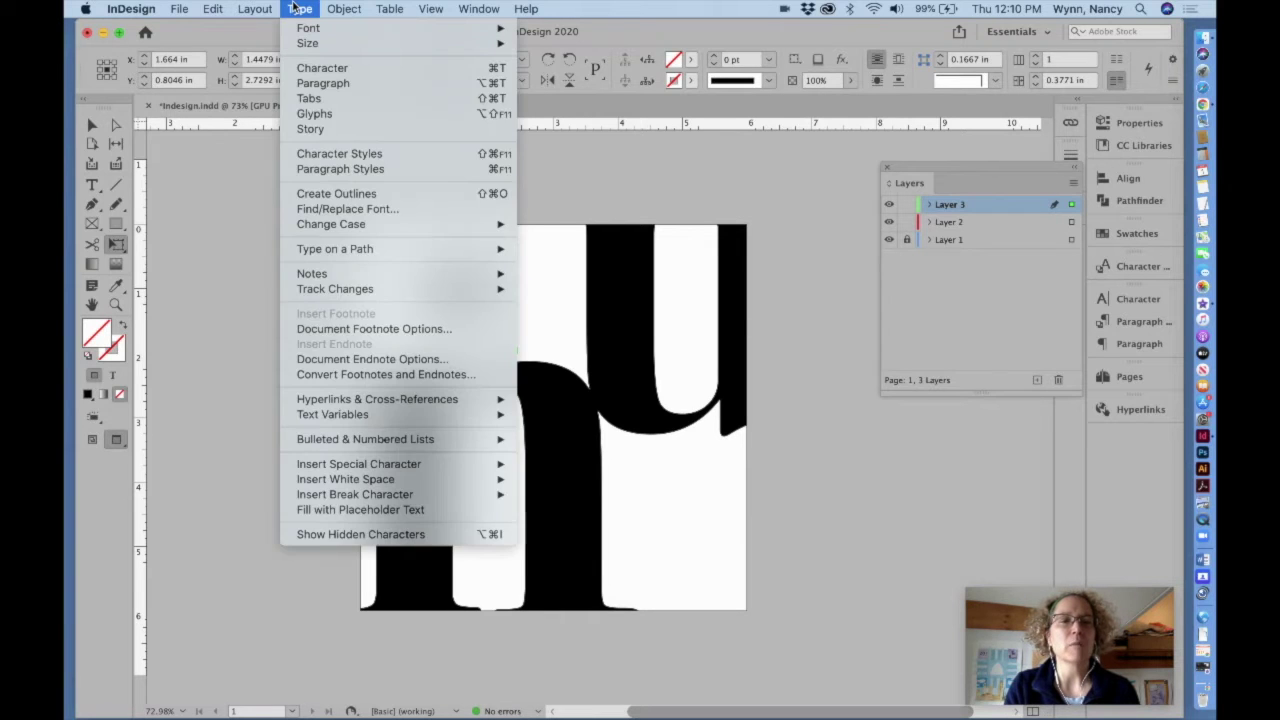
click(336, 193)
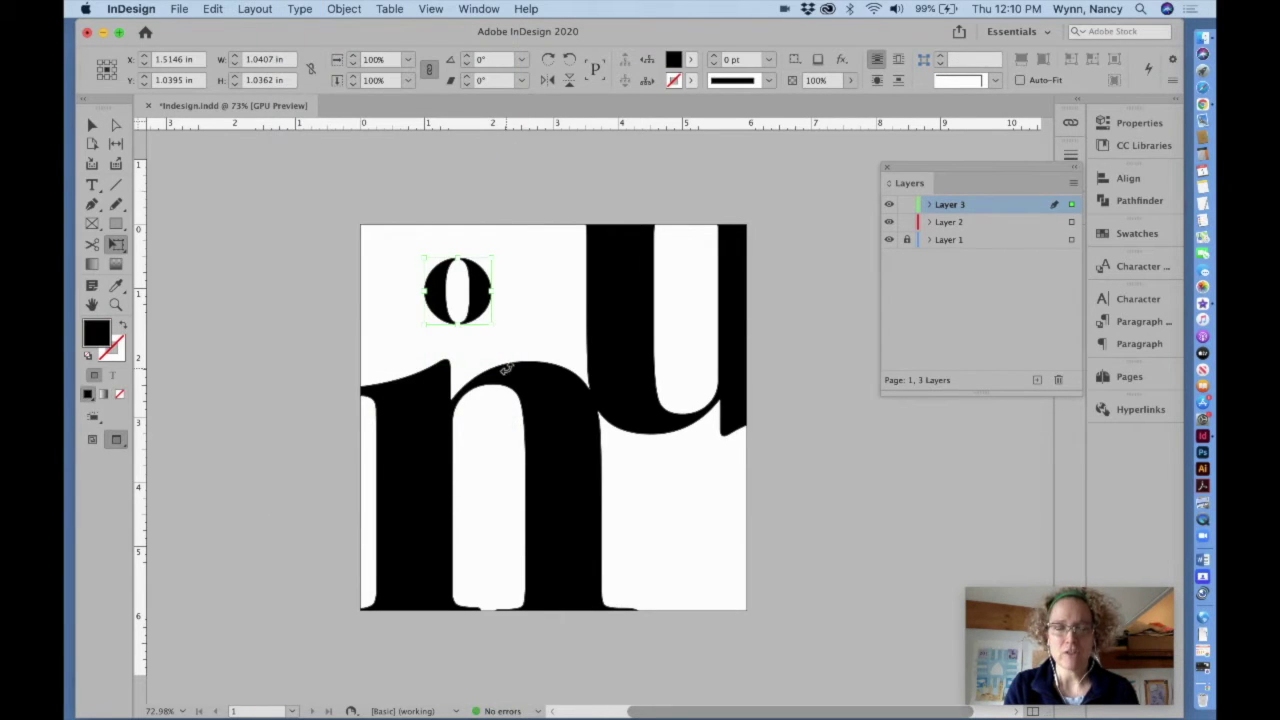
click(114, 243)
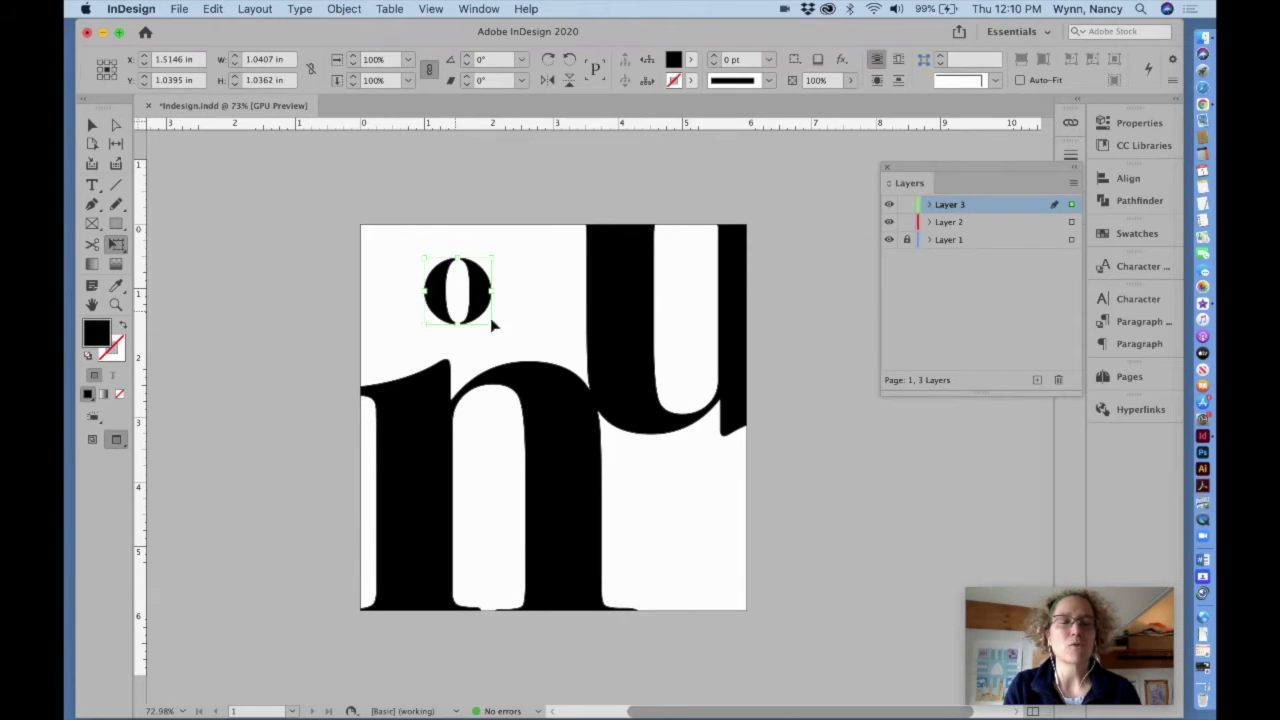
drag(490, 325, 566, 409)
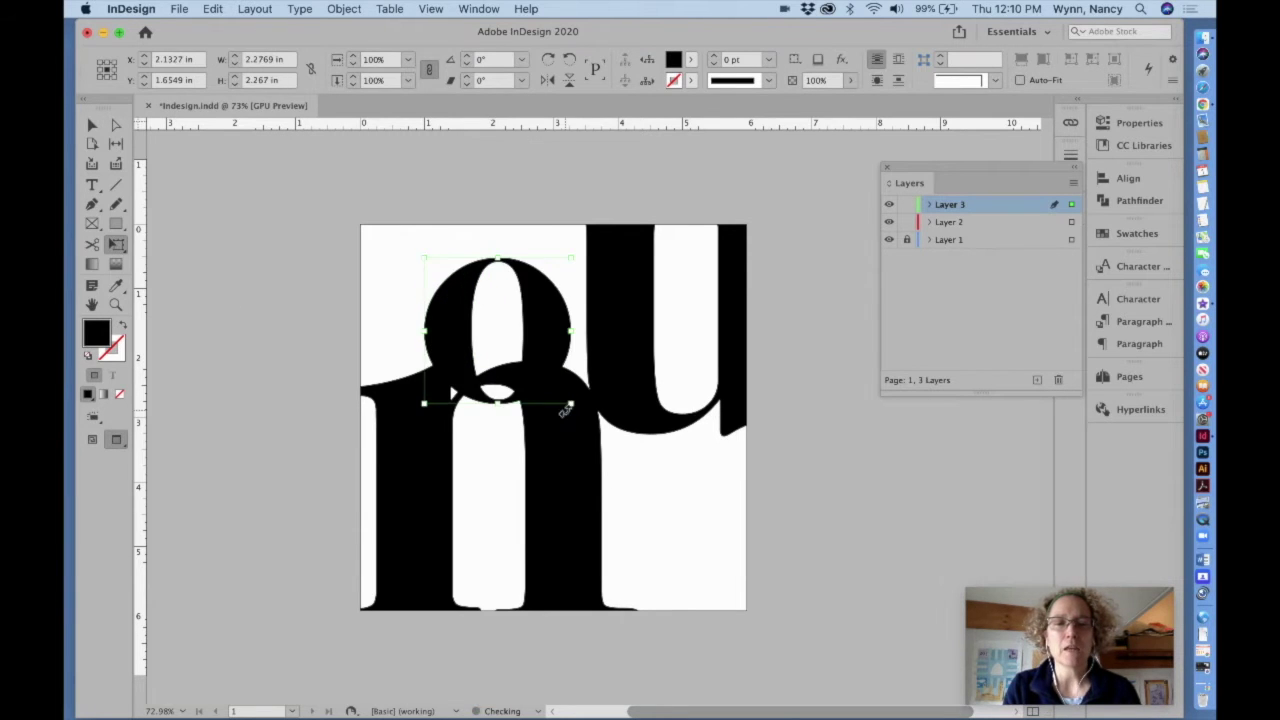
Step: Move the "o" up so the page's top edge crops it beside the rotated "n", and size it to about 2.27 × 2.26 in
drag(551, 349, 517, 251)
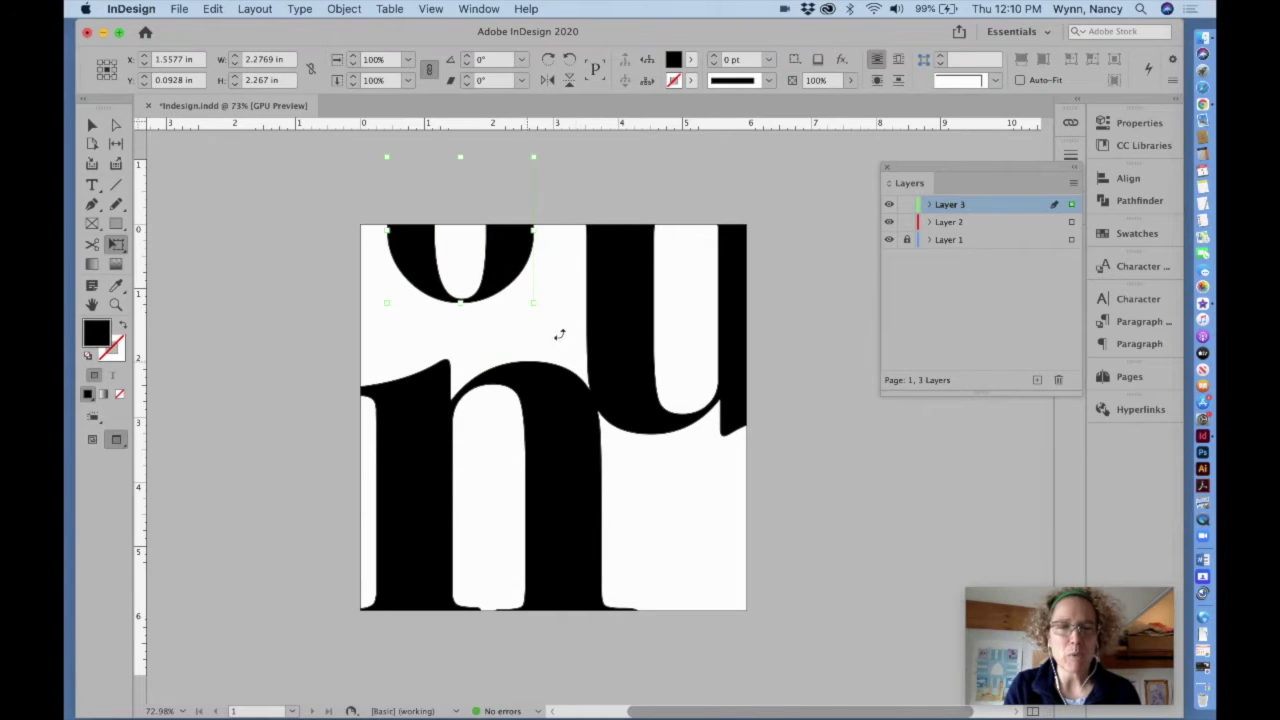
drag(510, 258, 564, 268)
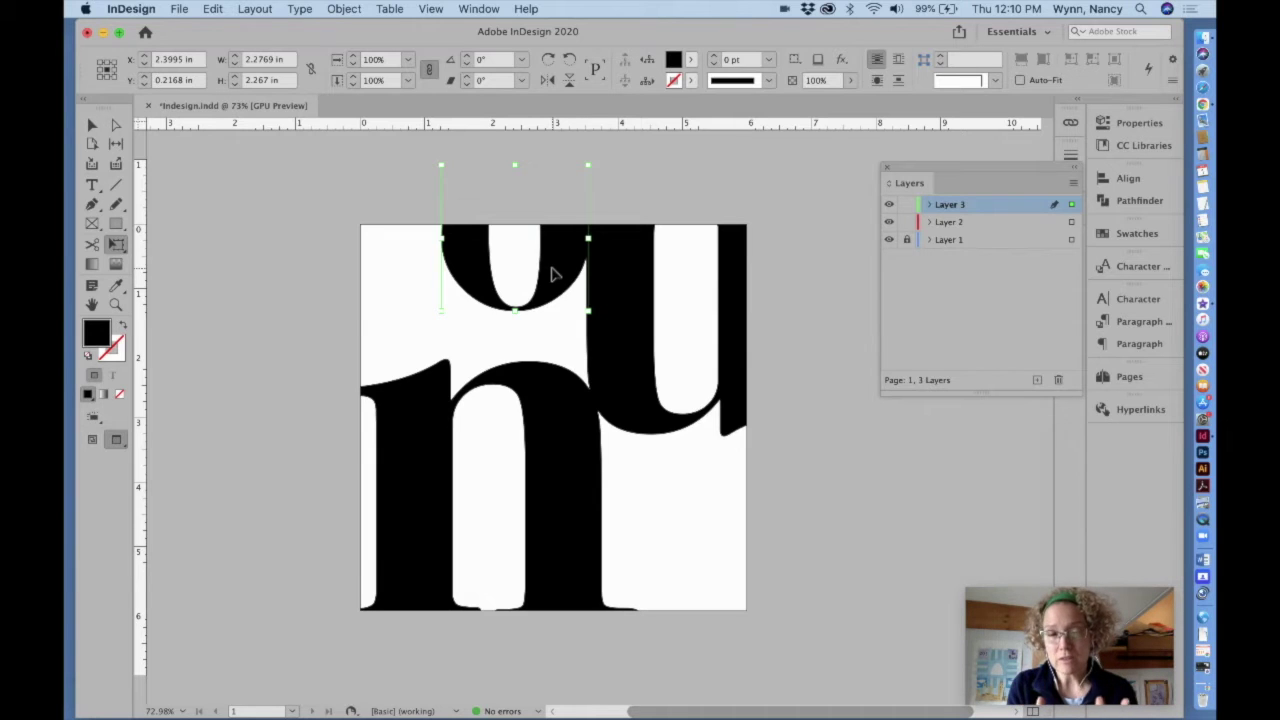
drag(441, 312, 399, 352)
mouse_move(543, 318)
mouse_down()
mouse_move(548, 297)
mouse_move(485, 292)
mouse_move(545, 296)
mouse_up()
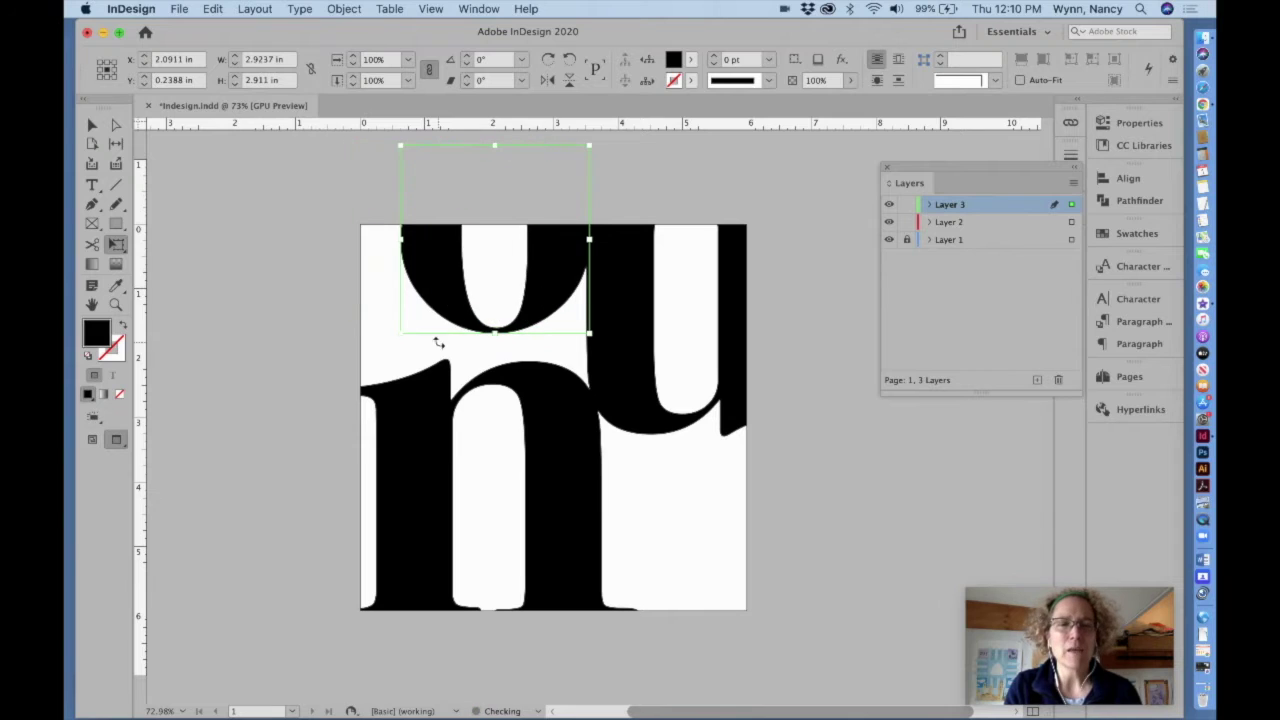
drag(399, 334, 443, 290)
drag(569, 252, 568, 265)
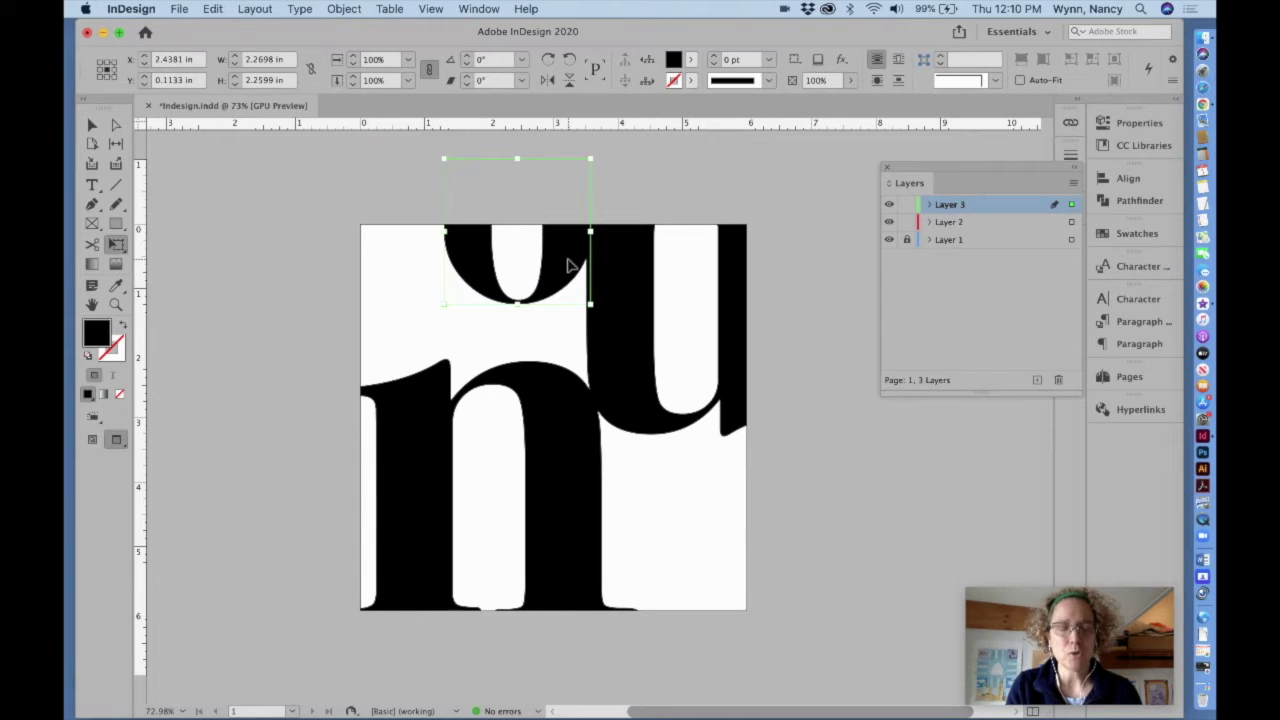
Step: Paste a copy of the "o", enlarge it to about 2.70 × 2.69 in, and crop it against the page's lower-right corner
click(210, 8)
click(215, 9)
click(215, 9)
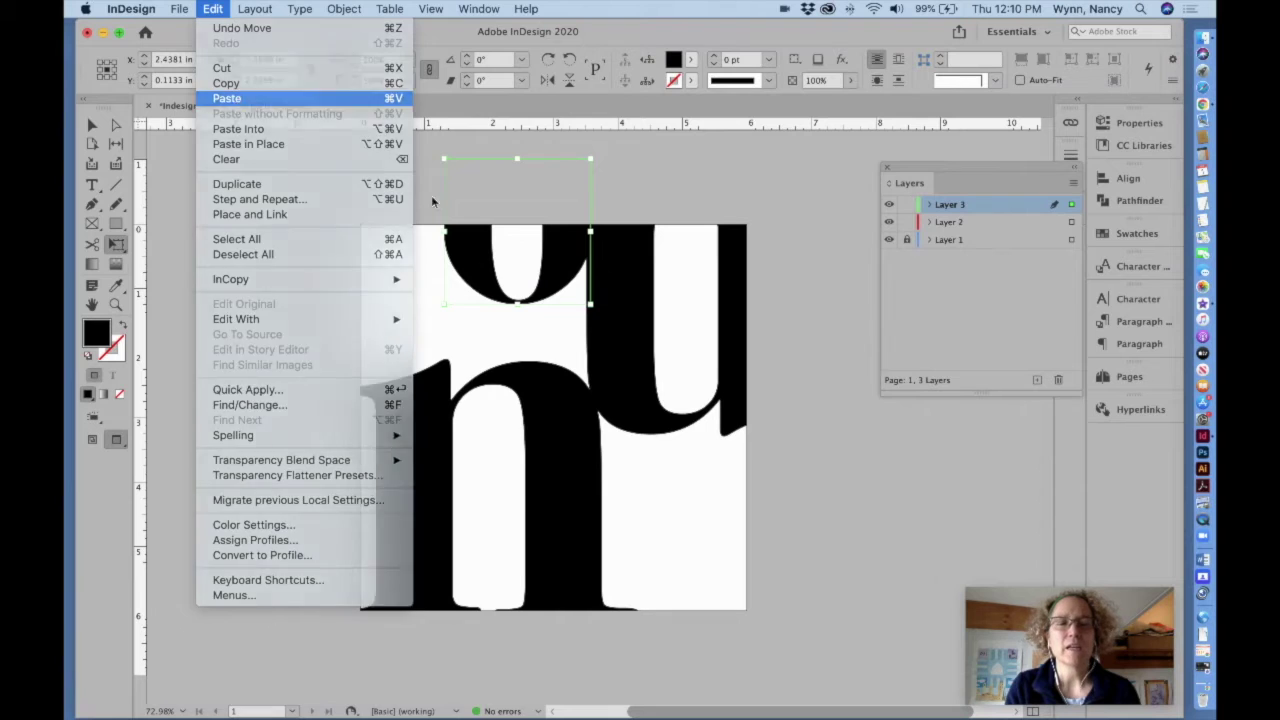
click(235, 98)
drag(637, 412, 828, 558)
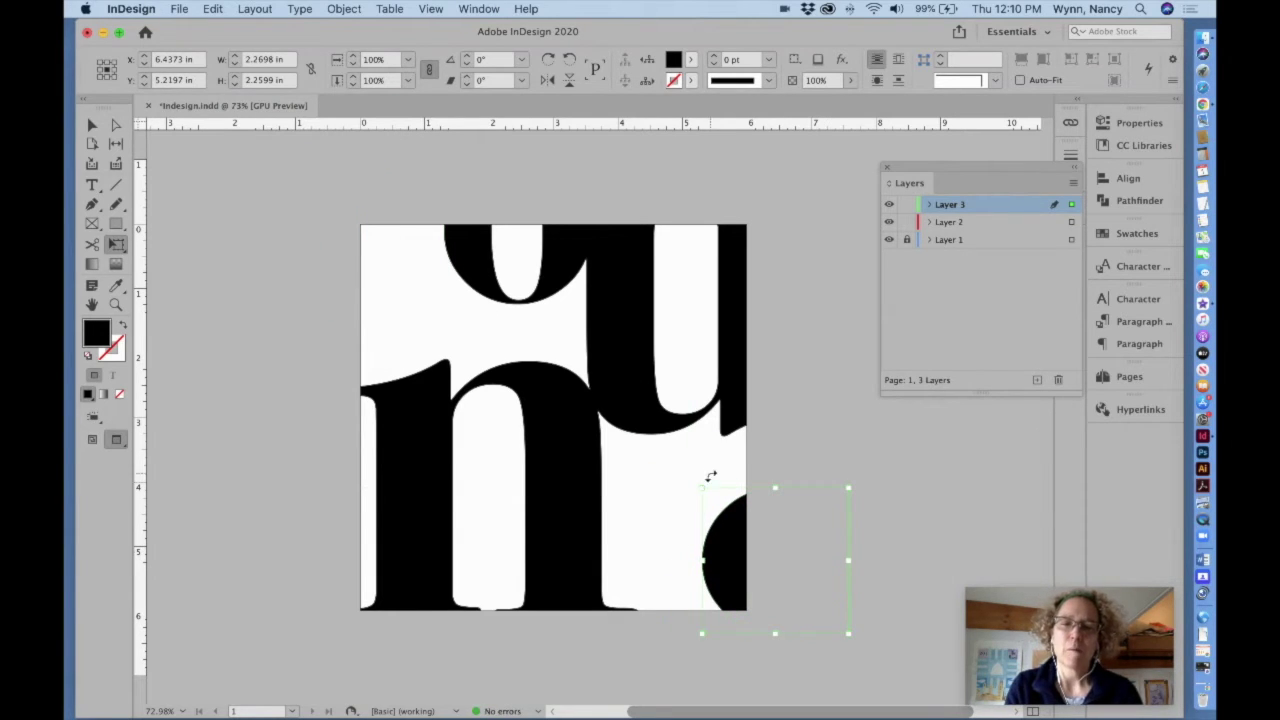
drag(701, 487, 675, 462)
drag(709, 571, 730, 587)
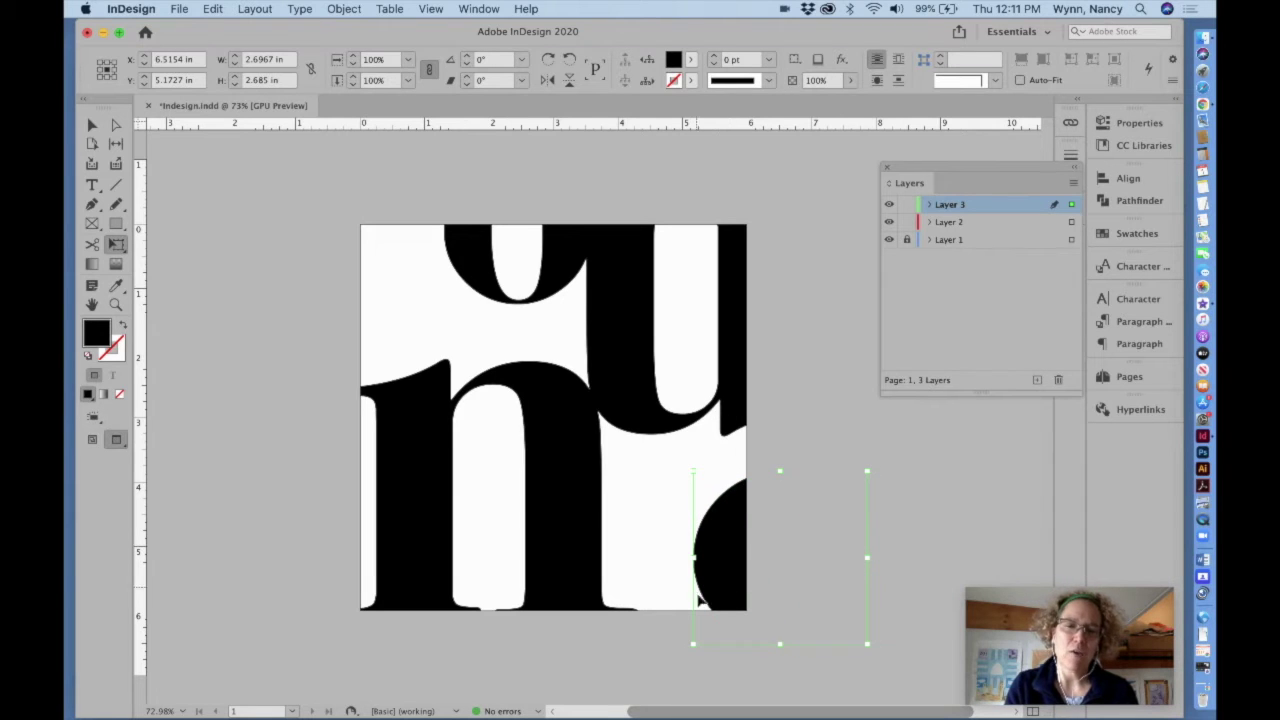
click(799, 392)
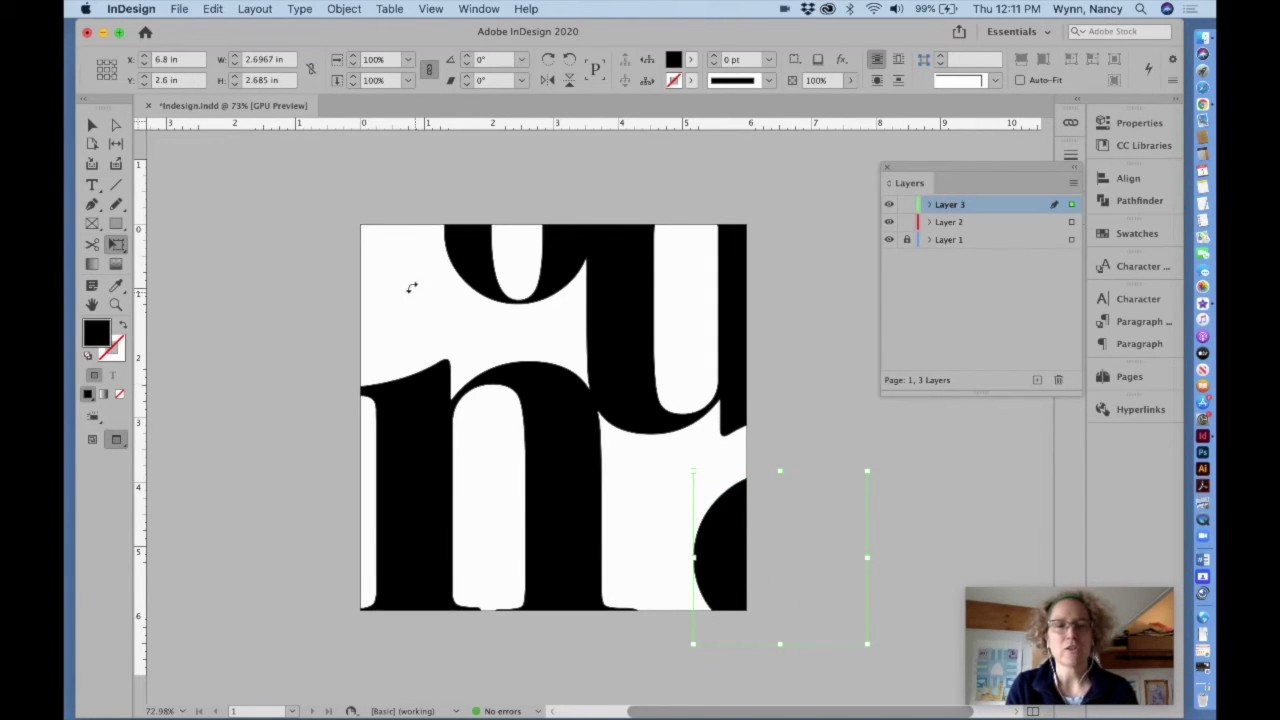
click(92, 124)
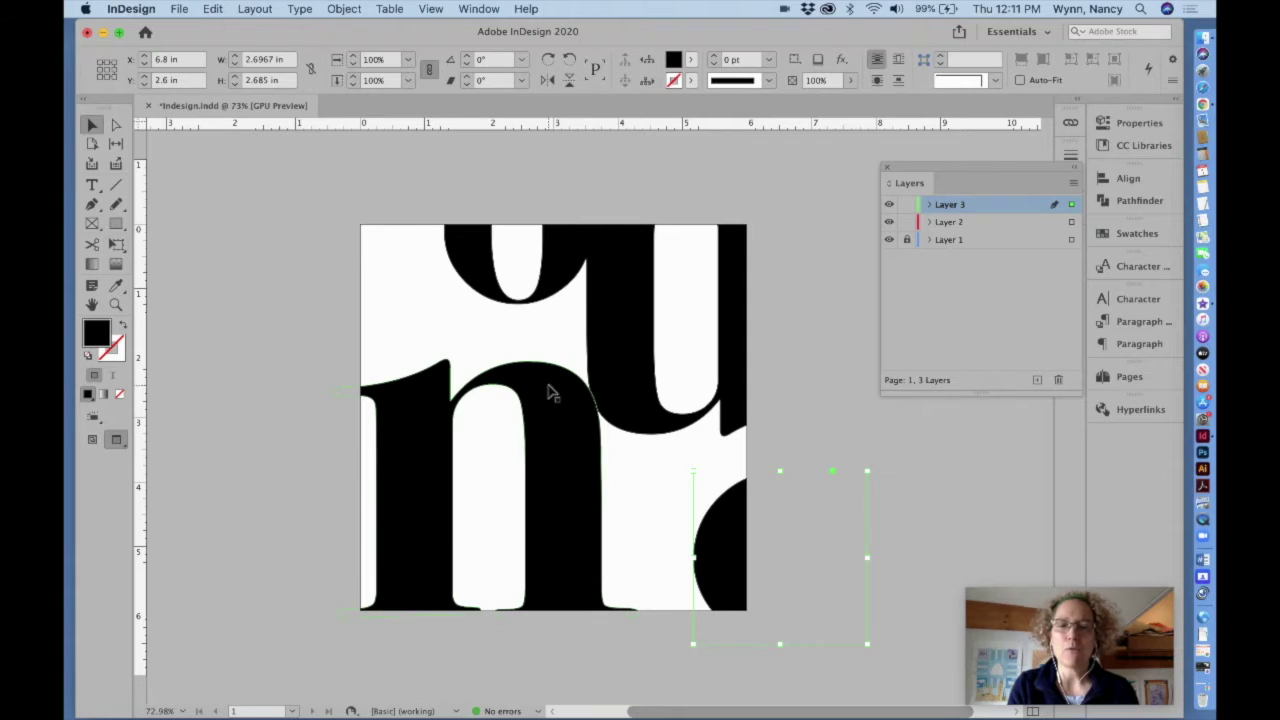
click(731, 457)
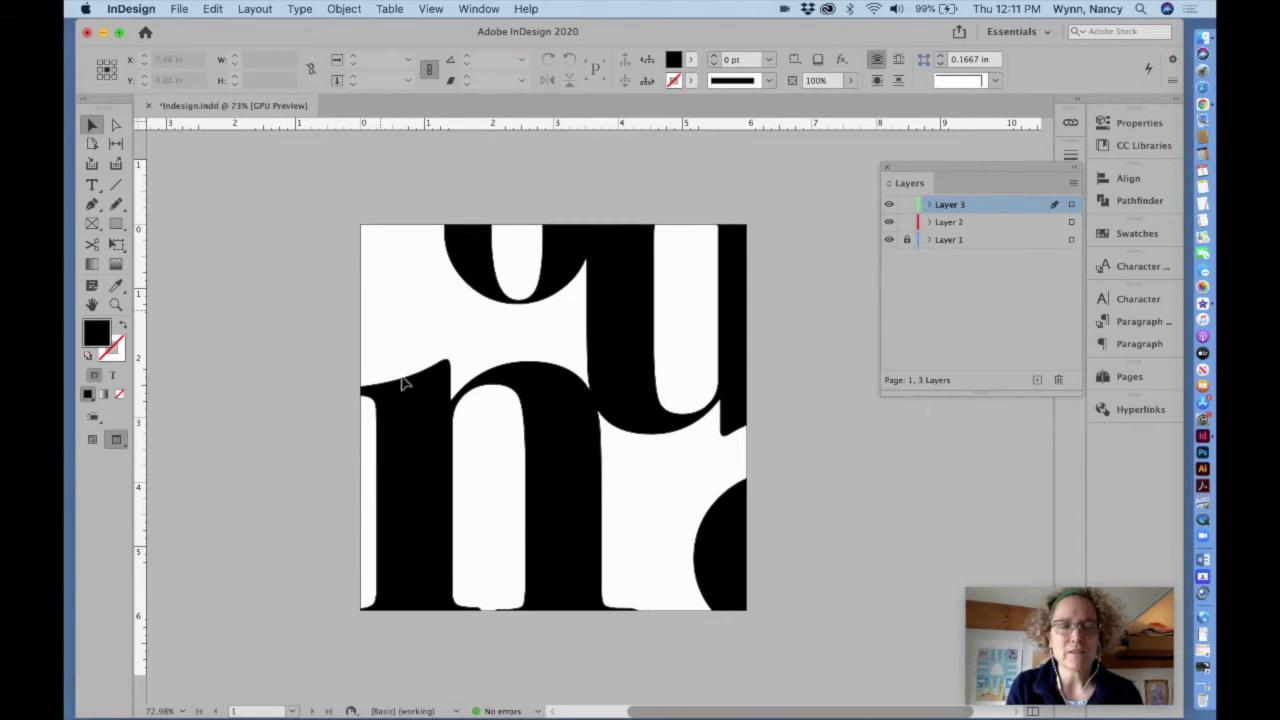
Step: Enlarge the first "n" with Free Transform to about 5.11 × 4.28 in, extending it past the page's left edge
click(434, 451)
click(116, 244)
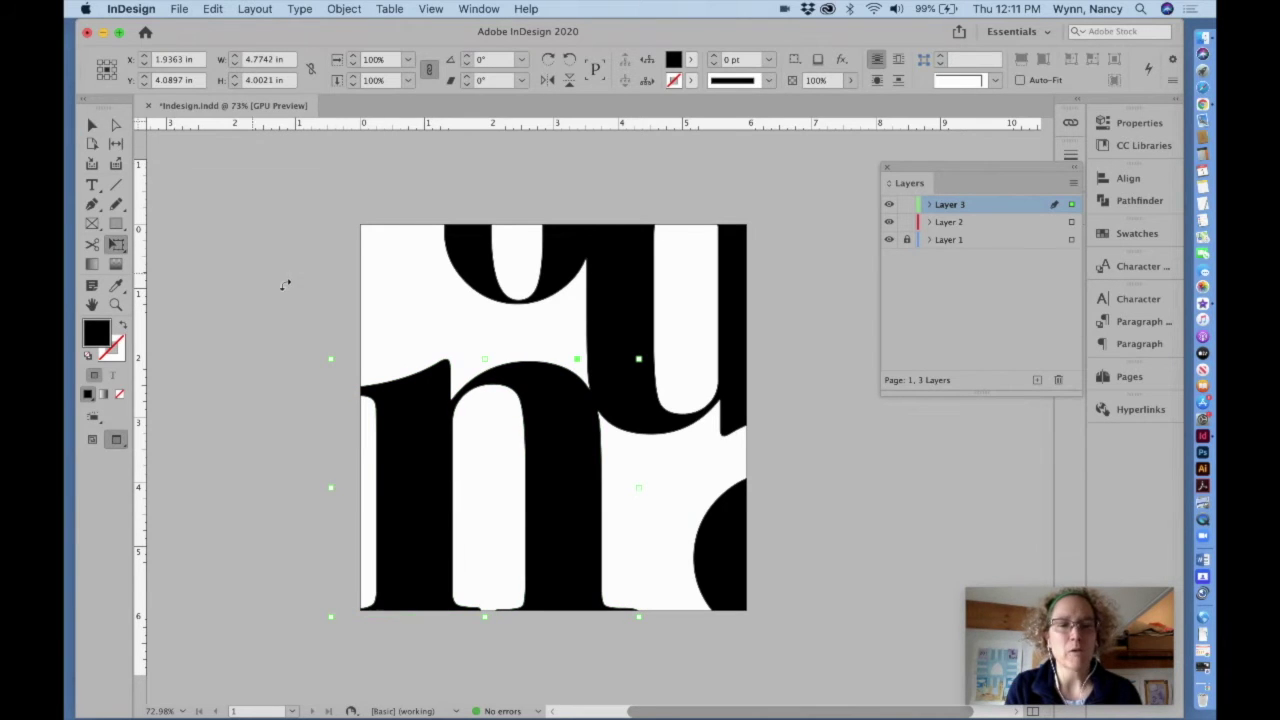
drag(329, 360, 311, 341)
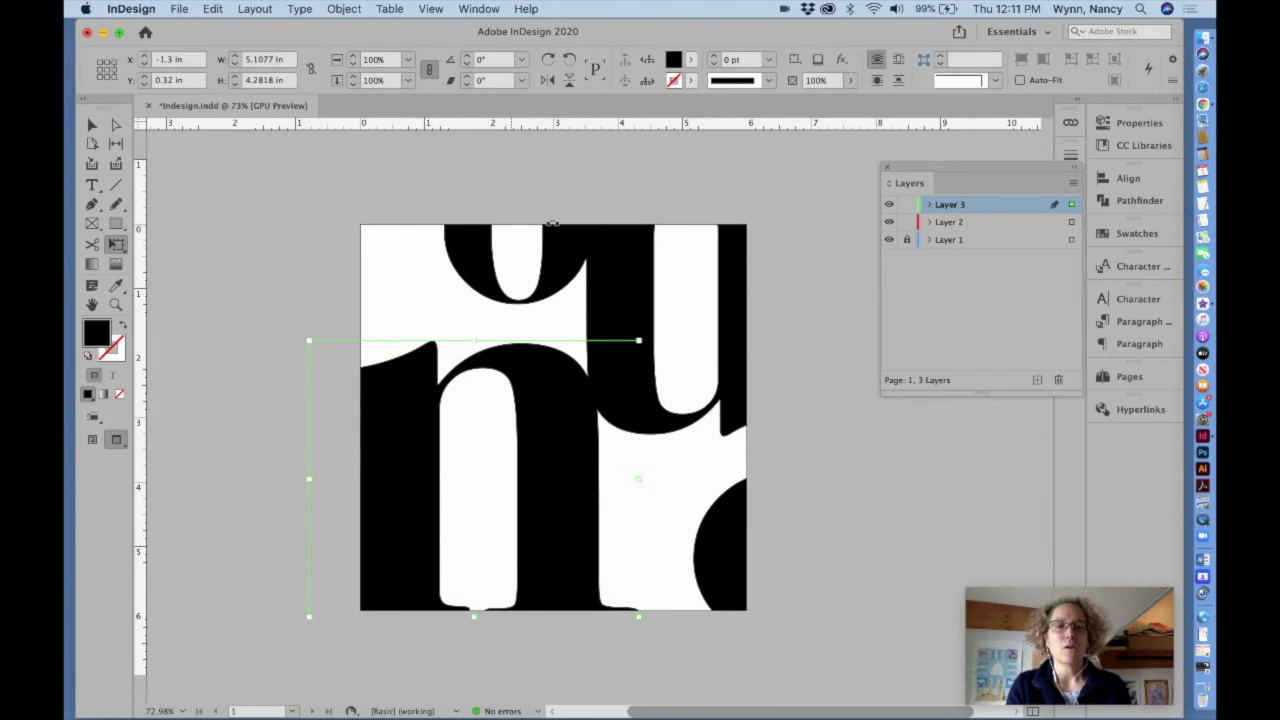
click(92, 124)
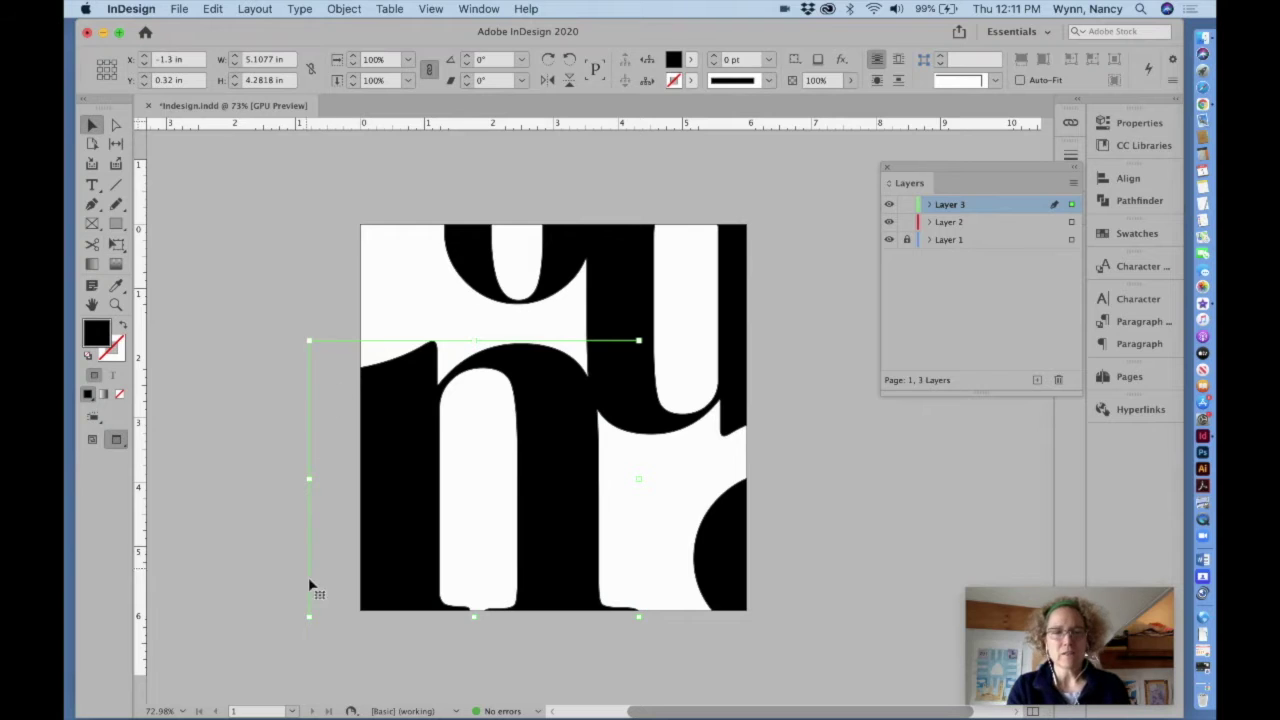
click(217, 457)
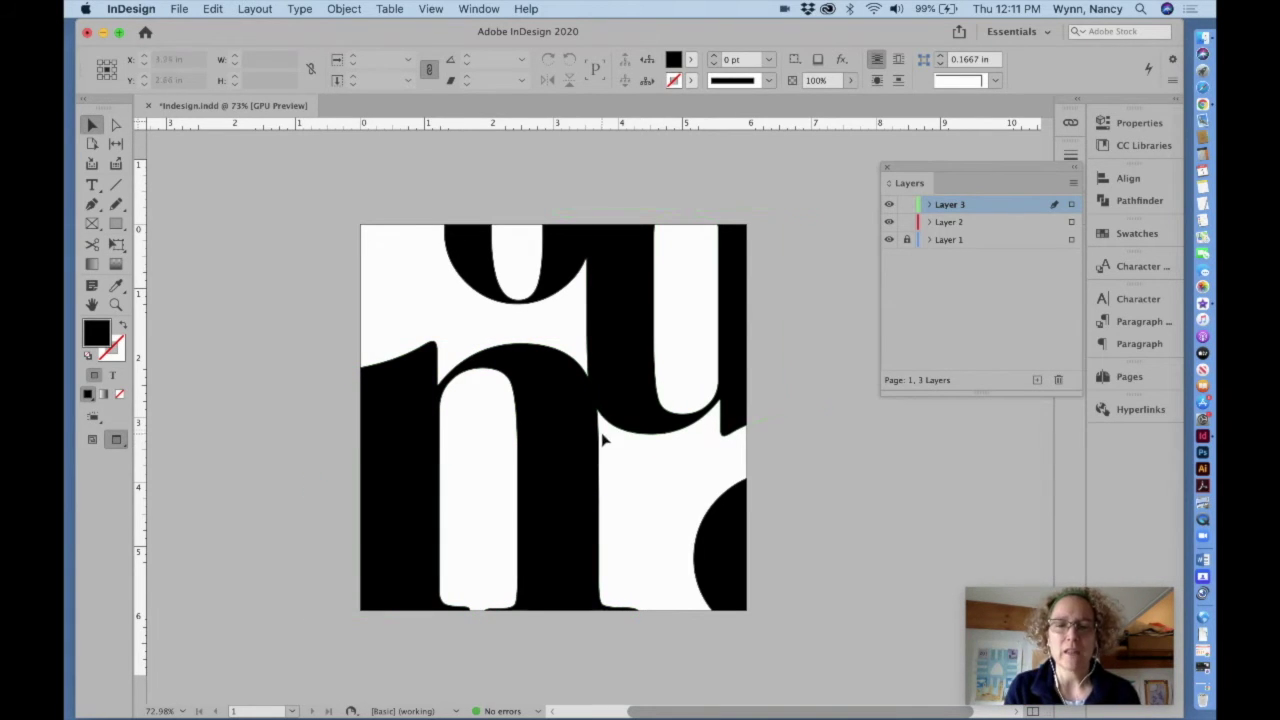
click(540, 597)
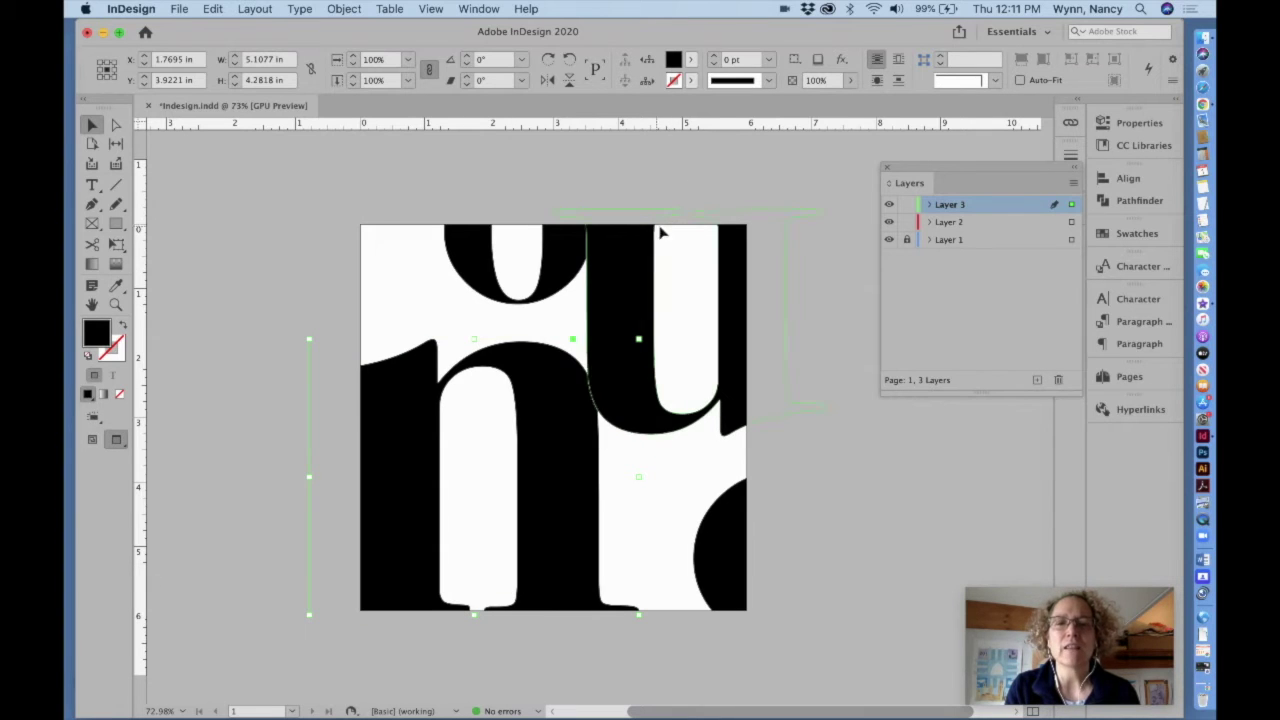
Step: Enlarge the top "o" to about 2.78 × 2.77 in and fit it into the page's upper-left corner, cropped by the top edge
drag(458, 250, 418, 248)
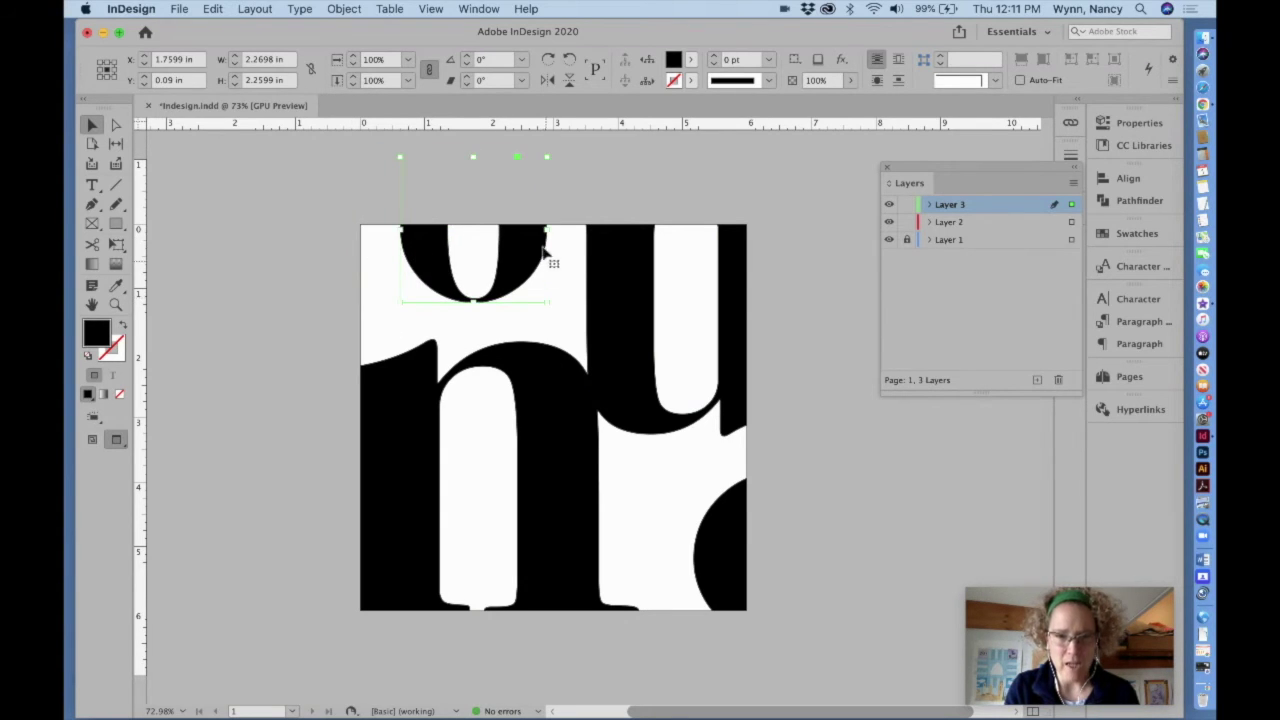
click(607, 176)
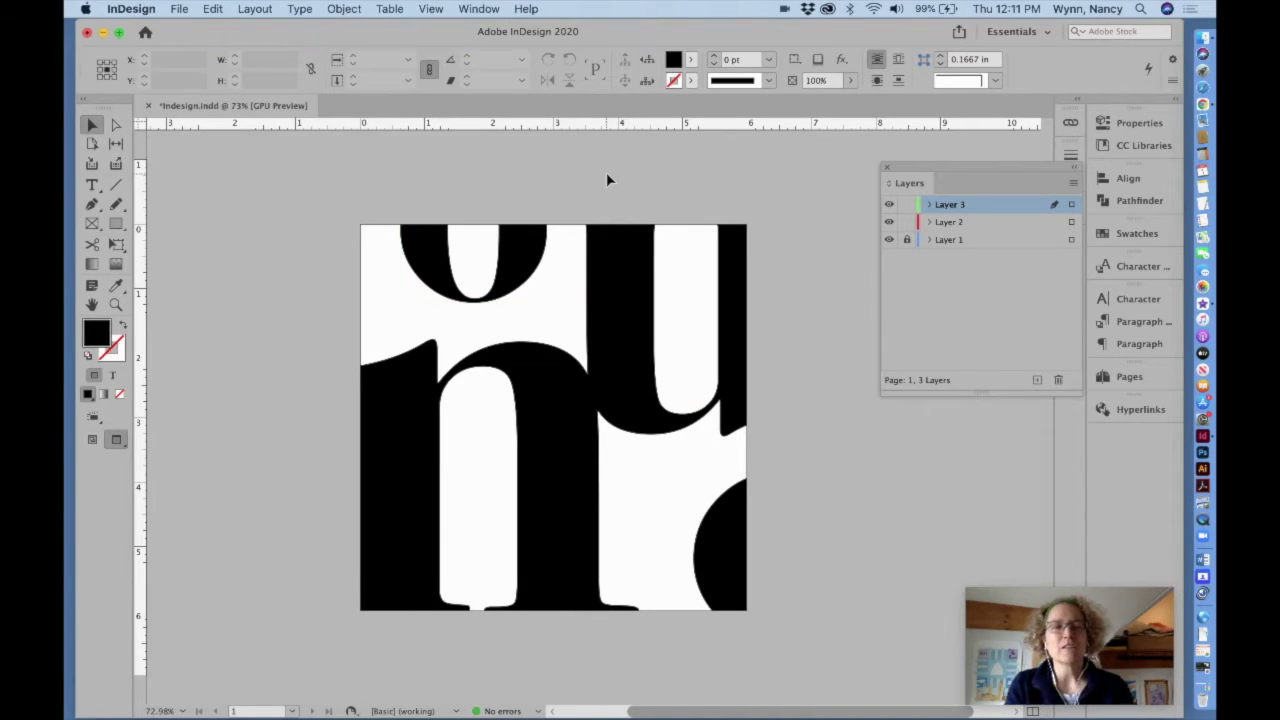
drag(535, 262, 564, 258)
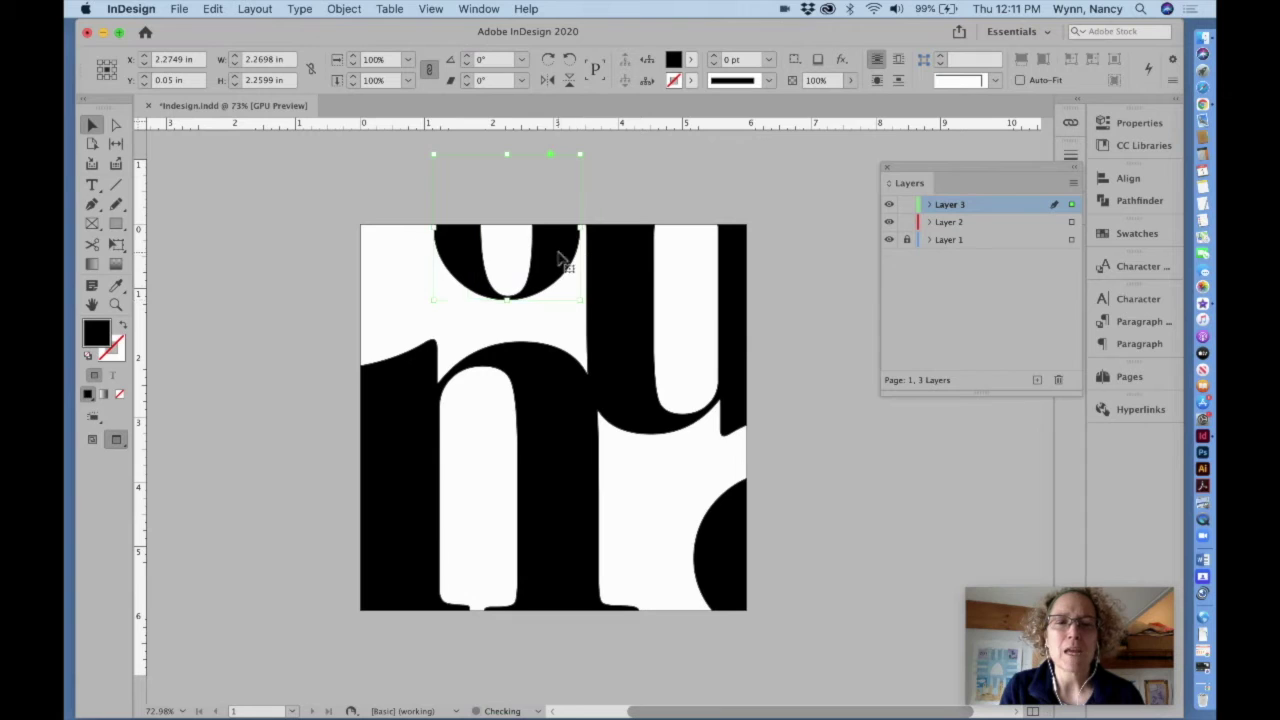
drag(434, 299, 387, 278)
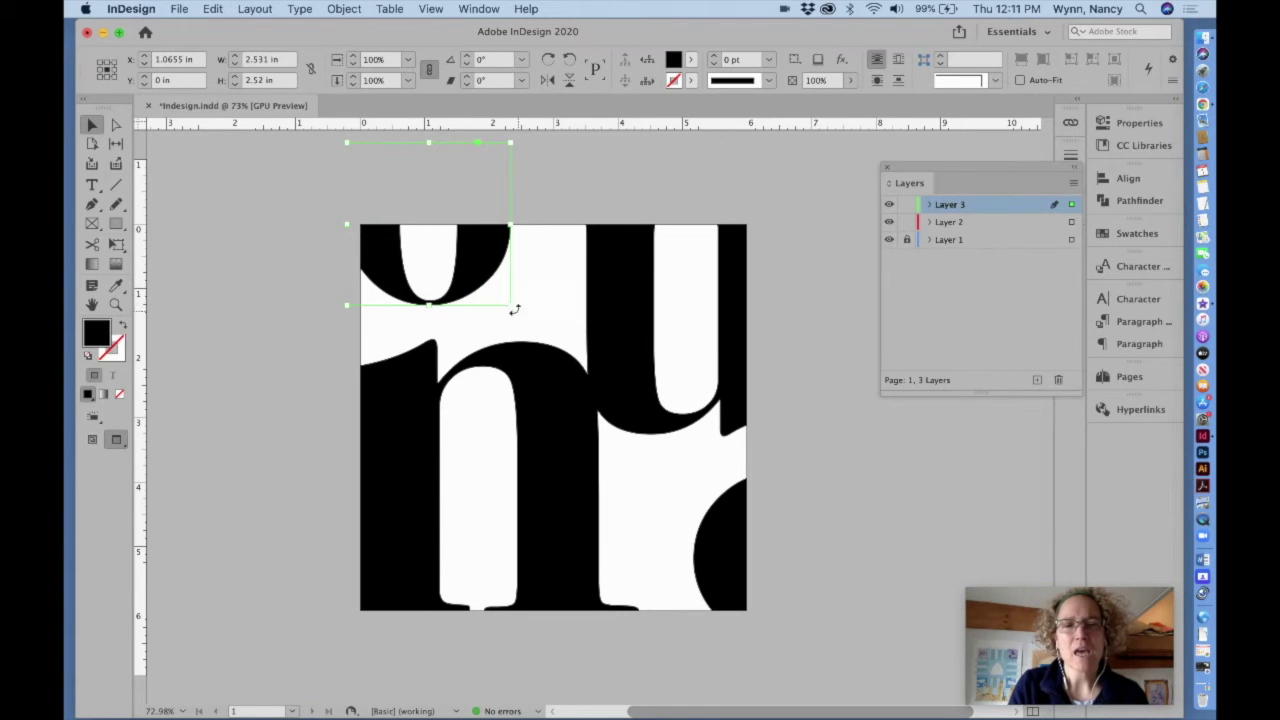
drag(509, 303, 527, 321)
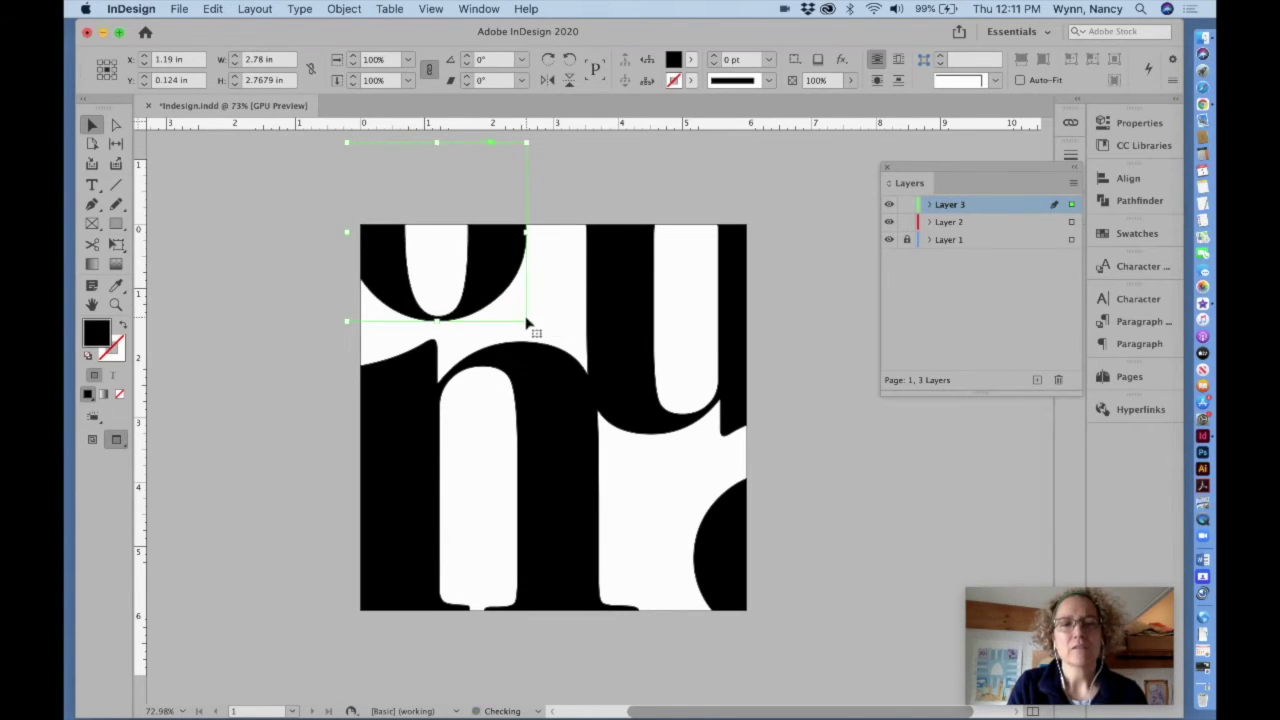
mouse_move(501, 263)
mouse_down()
mouse_move(496, 246)
mouse_move(520, 249)
mouse_up()
click(249, 304)
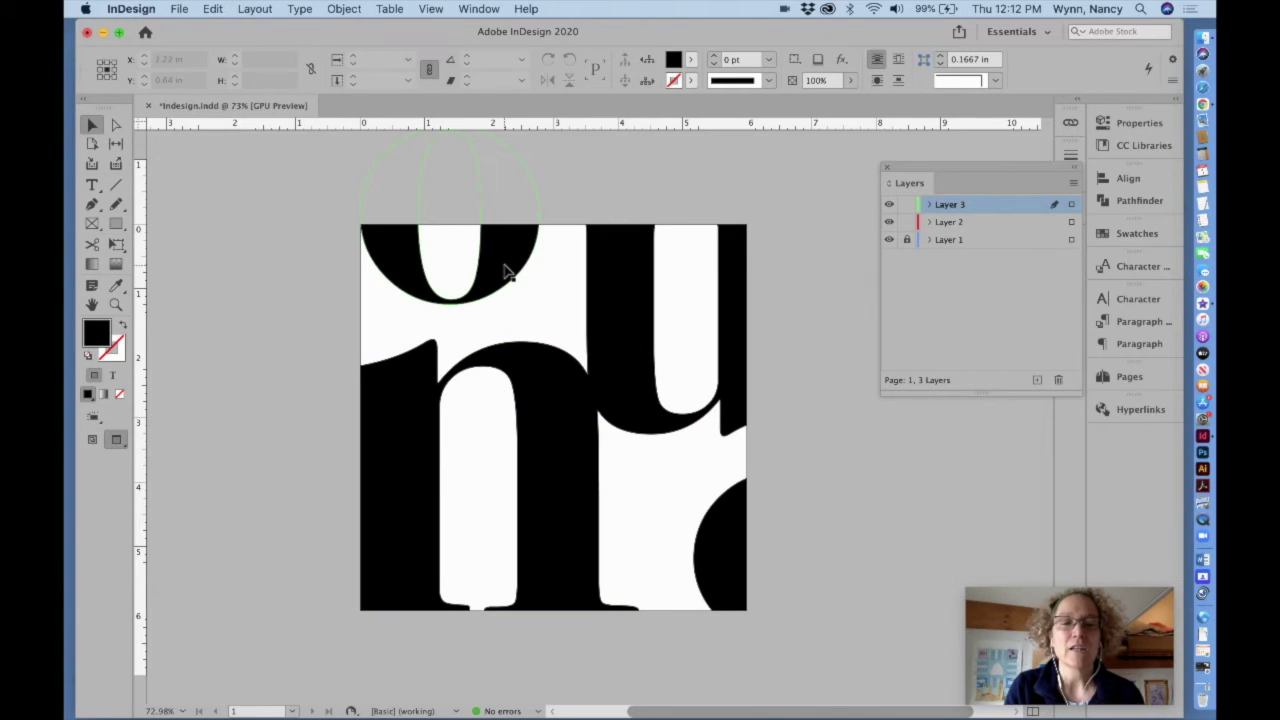
Step: Reposition the large "n" to about X 1.77, Y 3.91 in, with its left stem cropped by the page edge
mouse_move(558, 512)
mouse_down()
mouse_move(570, 513)
mouse_move(563, 499)
mouse_up()
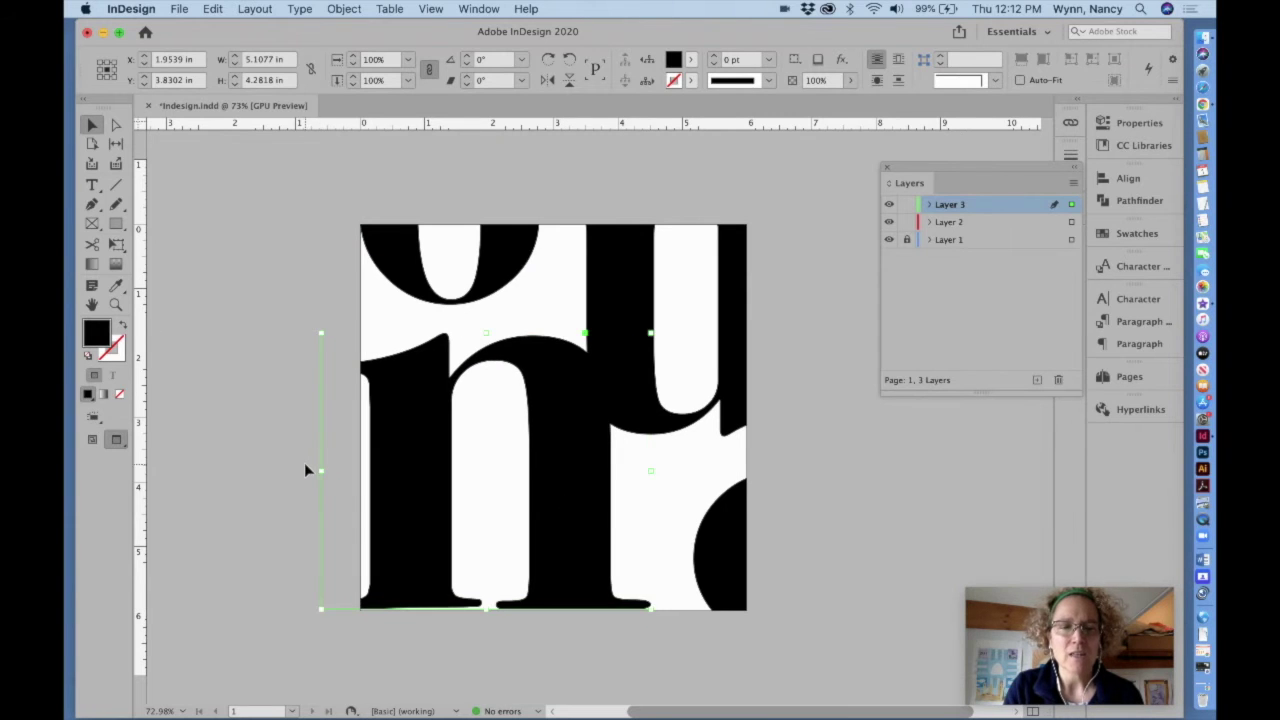
key(Down)
key(Down)
key(Down)
key(Down)
key(Down)
key(Down)
key(Right)
key(Right)
key(Right)
key(Right)
key(Right)
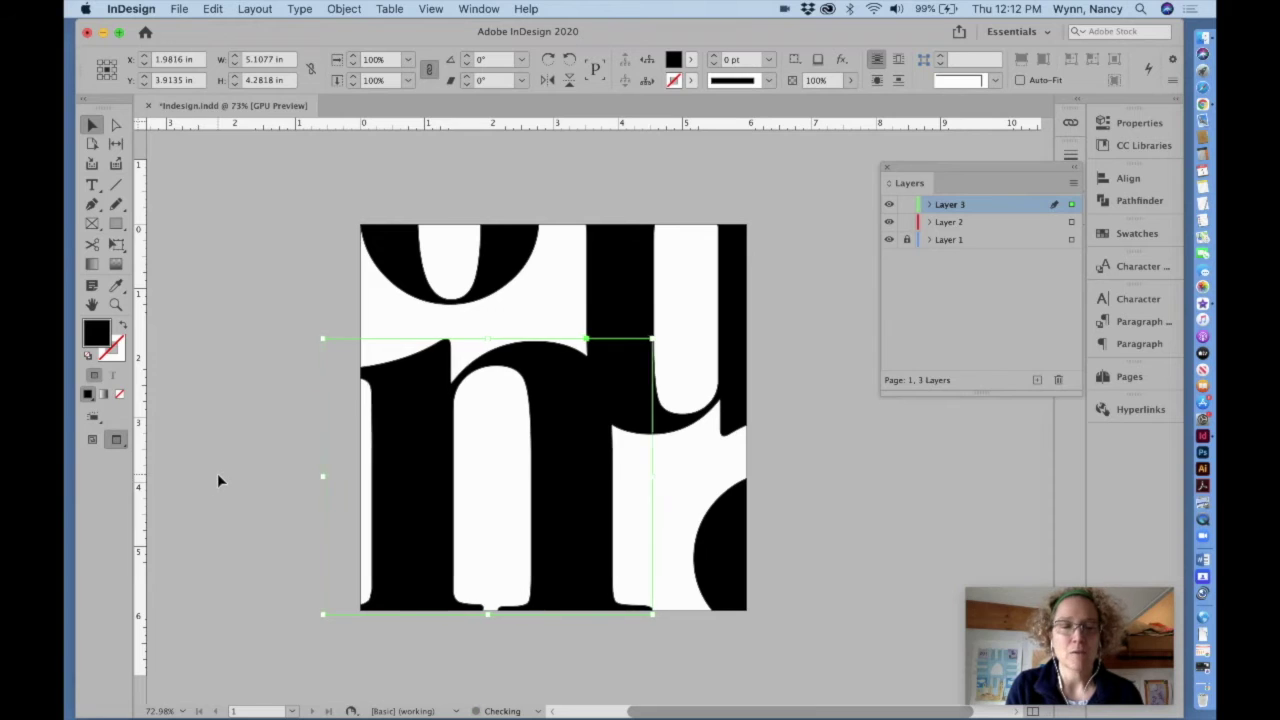
click(230, 437)
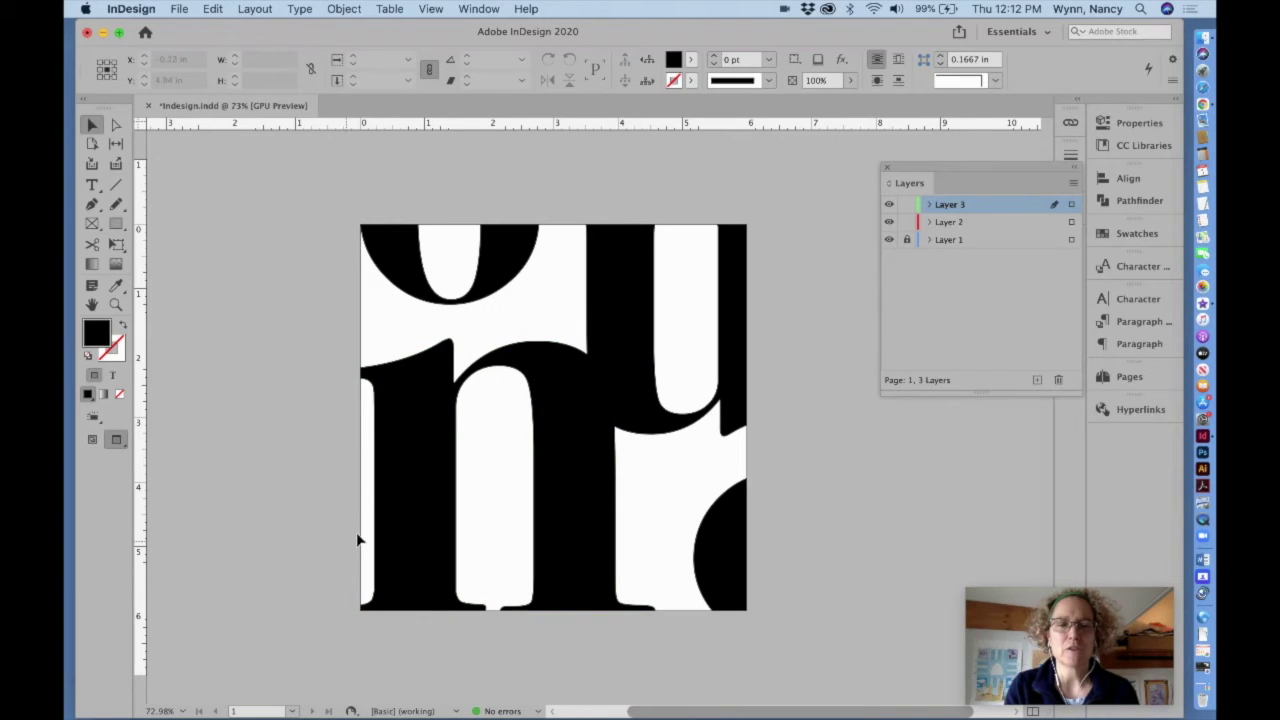
click(413, 520)
drag(415, 520, 401, 519)
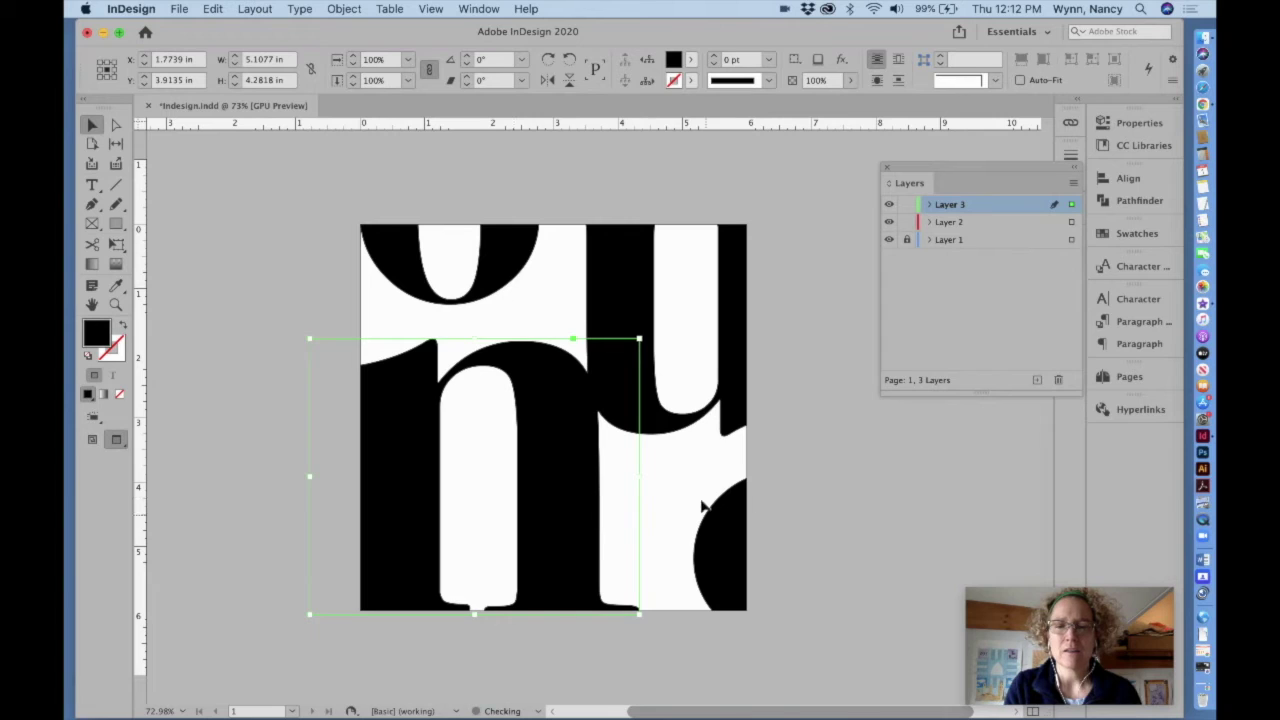
Step: Enlarge the upper-left "o" to about 2.95 × 2.94 in and adjust its height, leaving a white gap above the large "n"
click(507, 263)
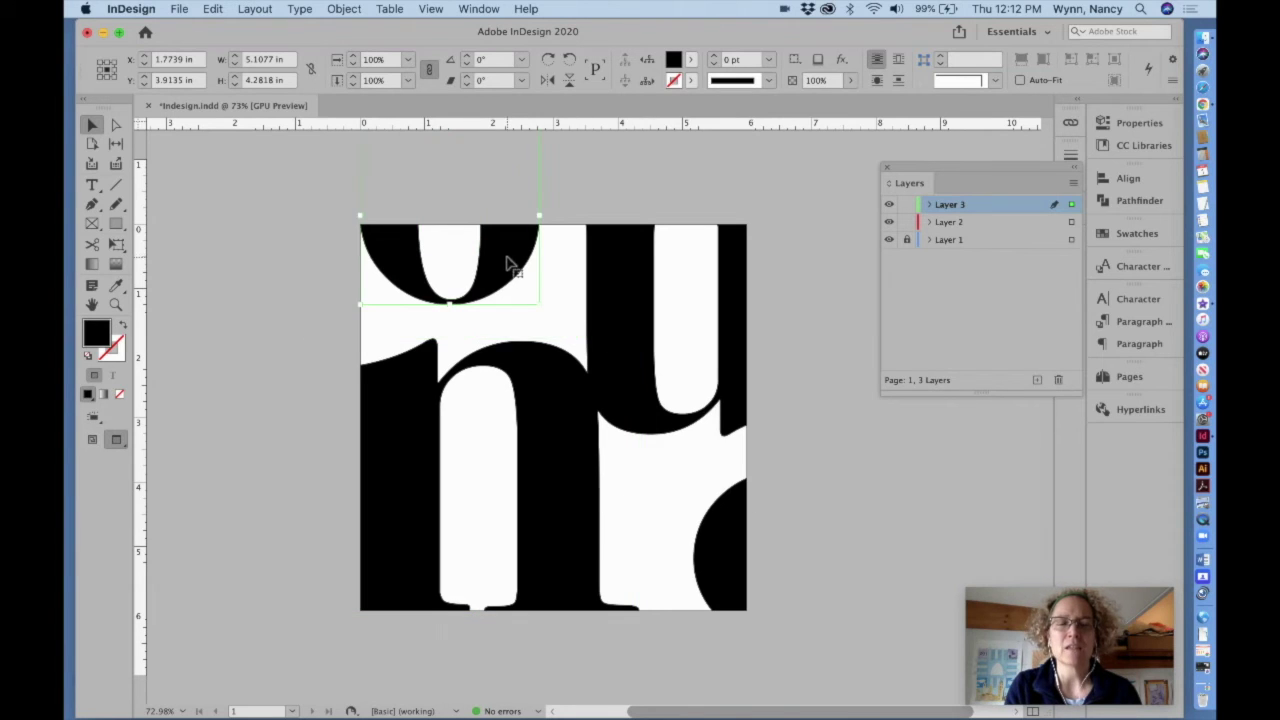
drag(538, 306, 551, 315)
drag(521, 258, 520, 251)
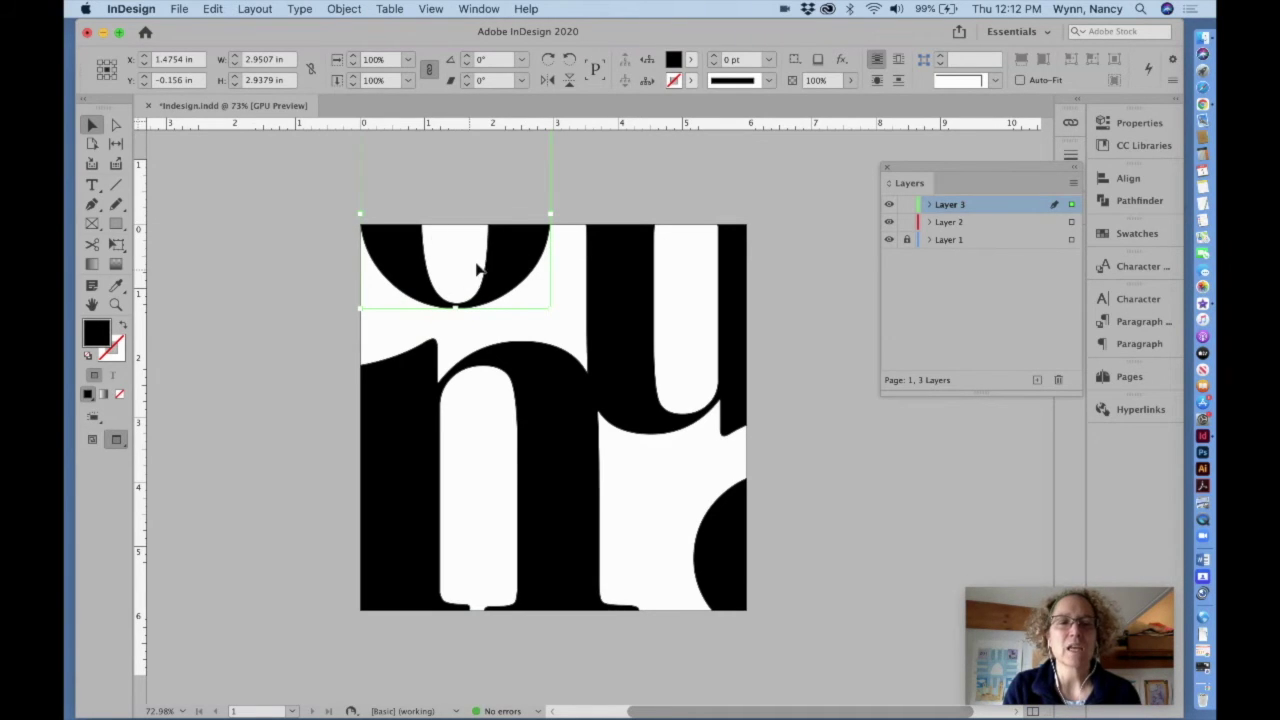
drag(518, 278, 517, 297)
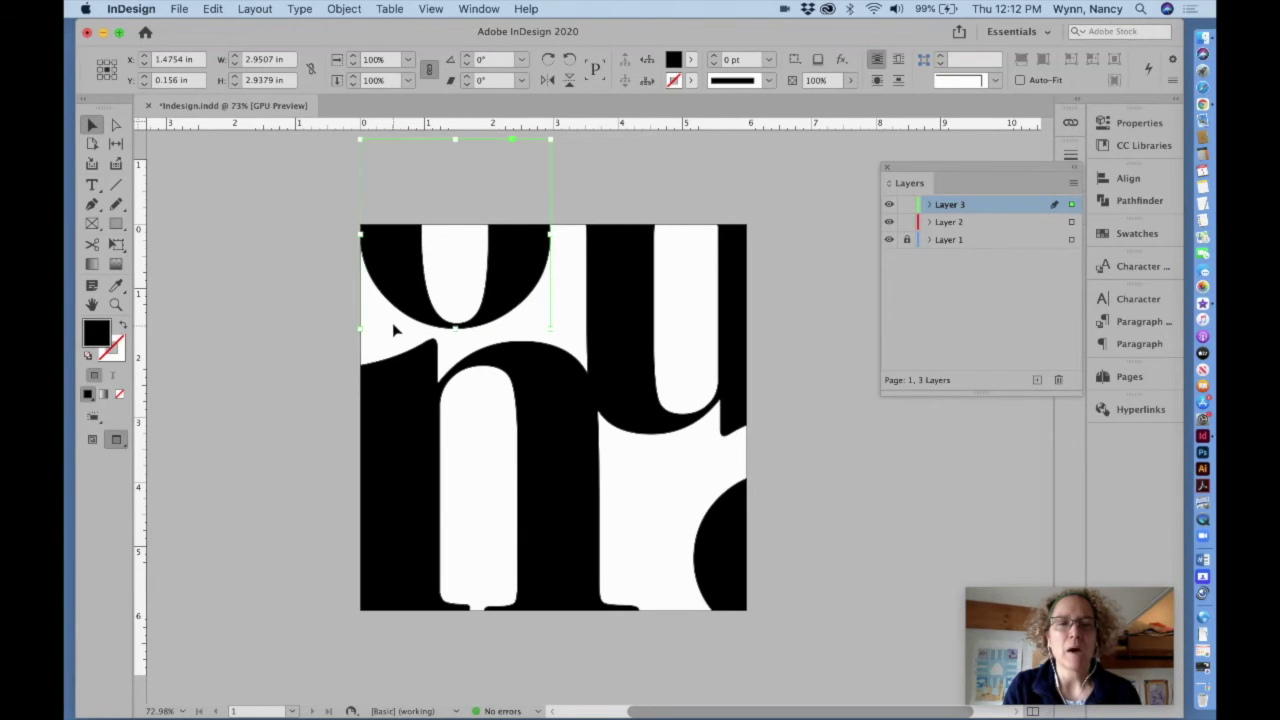
click(255, 327)
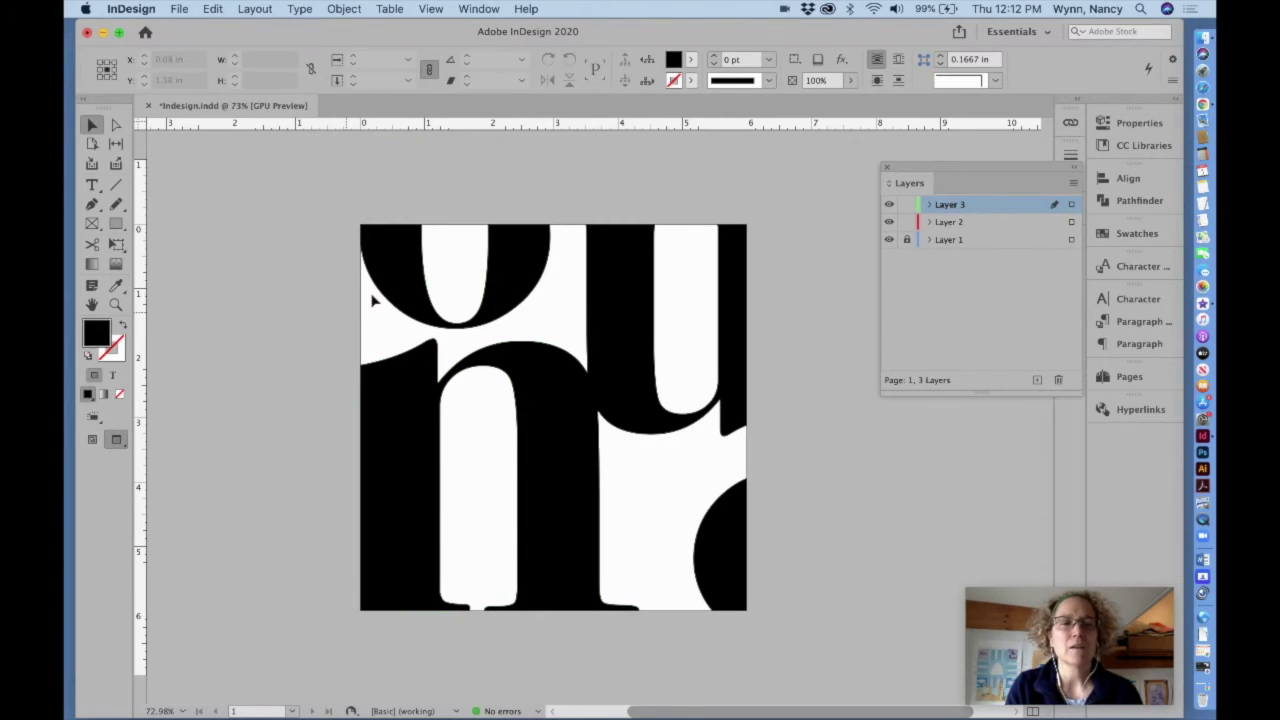
drag(396, 284, 398, 267)
click(302, 265)
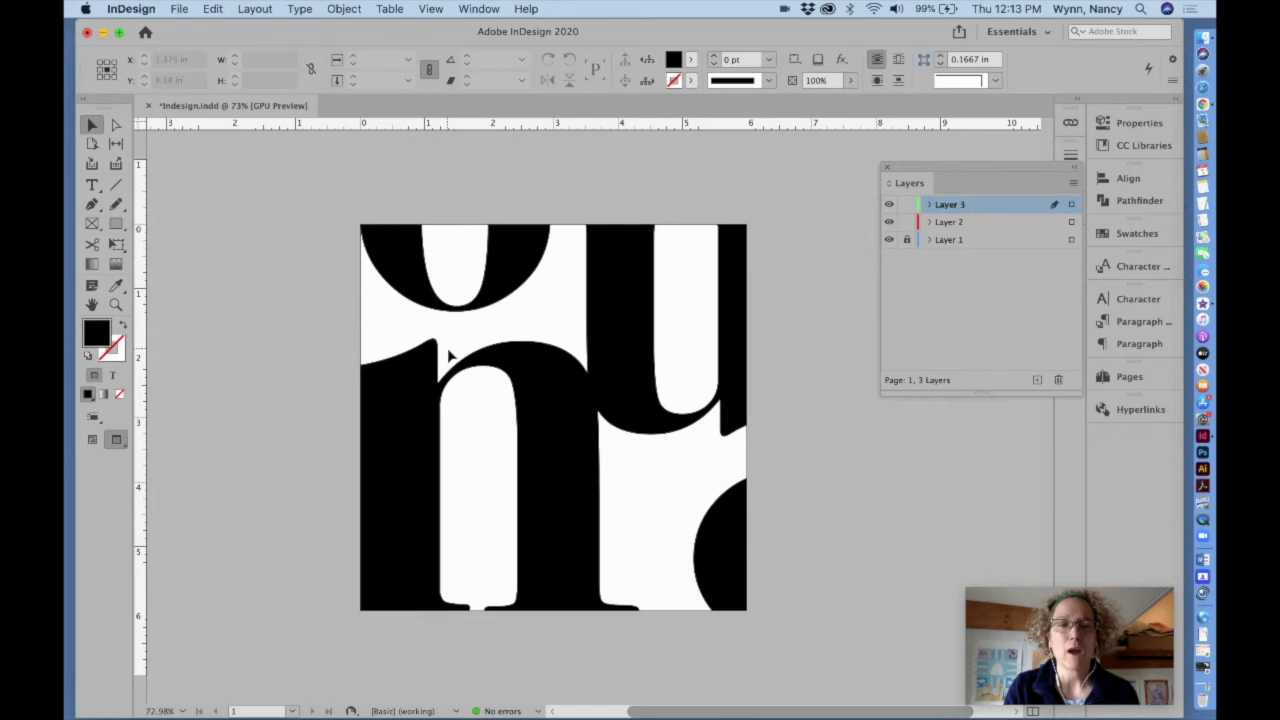
Step: Duplicate the page 1 spread as a second page
click(1125, 377)
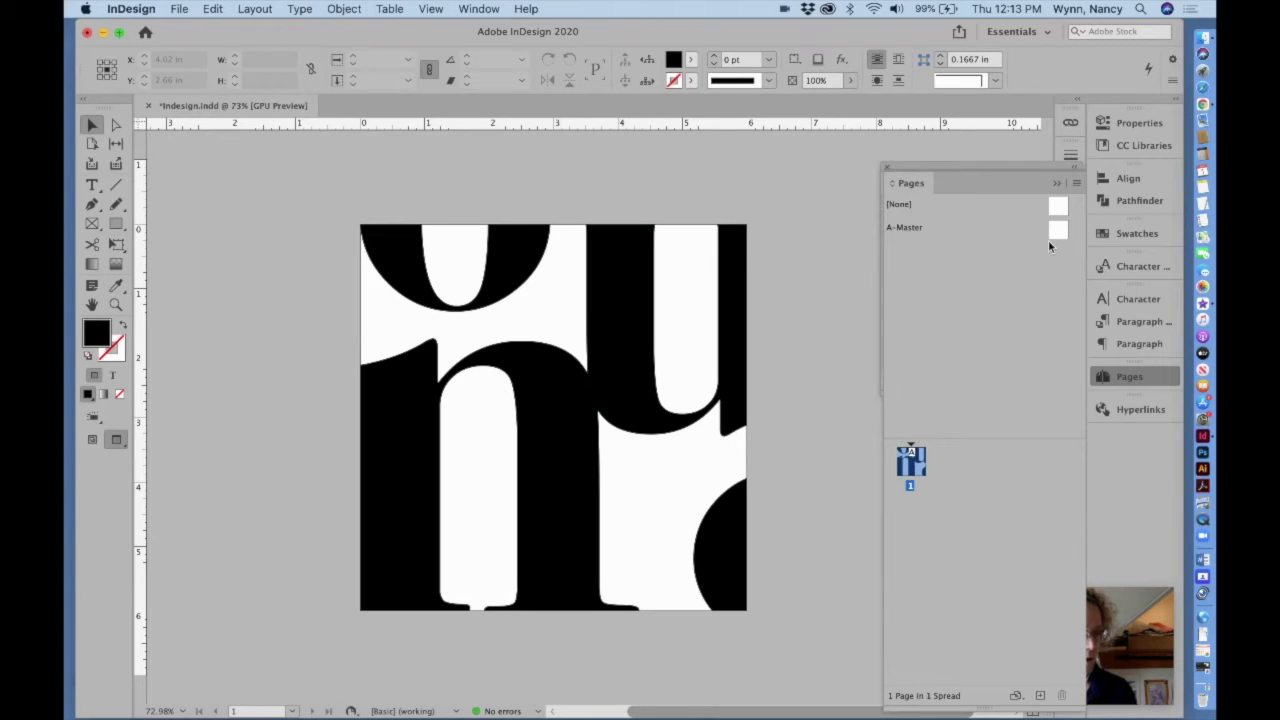
click(1076, 183)
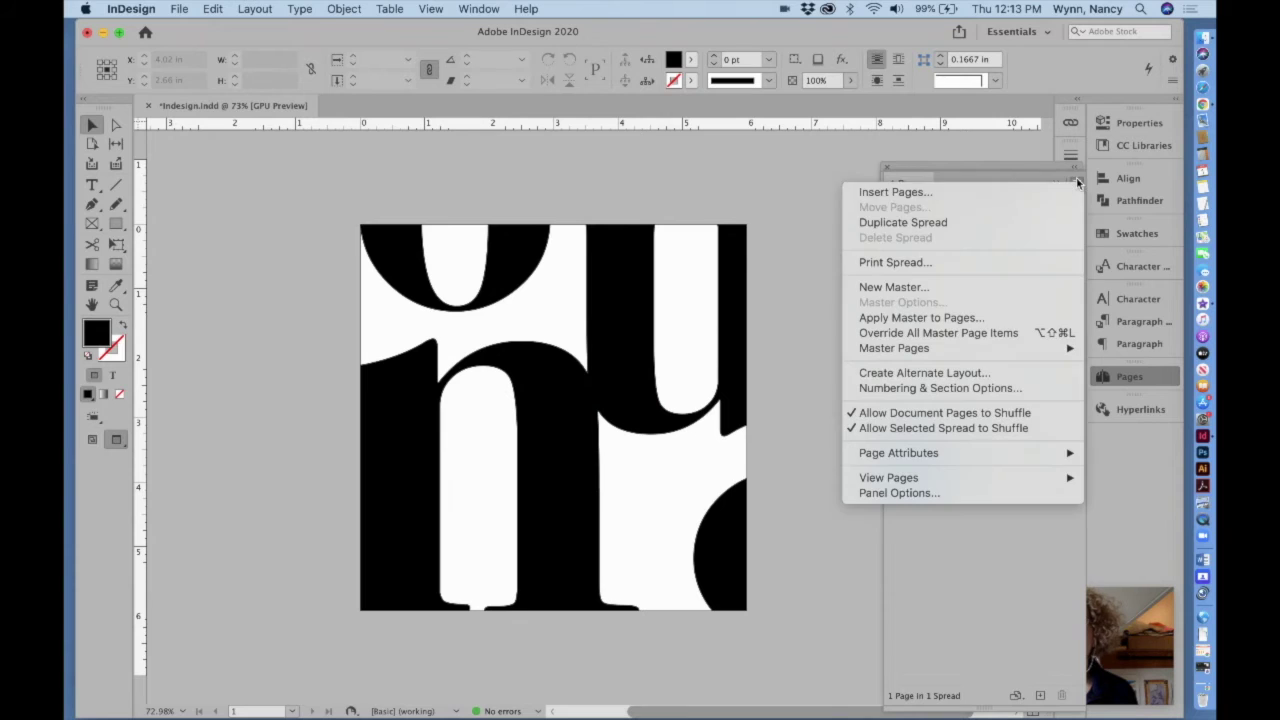
click(979, 221)
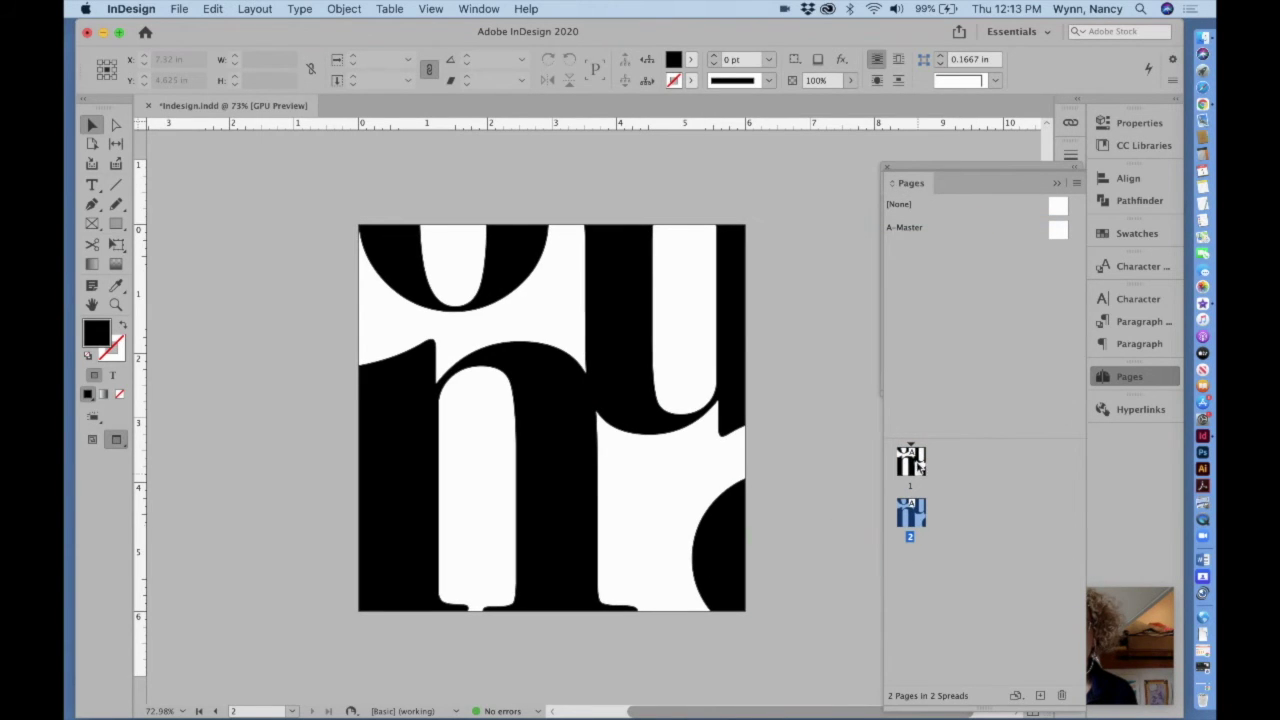
Step: Delete the large "u" and the large "n" from page 2, keeping only the two "o" shapes
click(616, 340)
key(F7)
key(Delete)
click(563, 428)
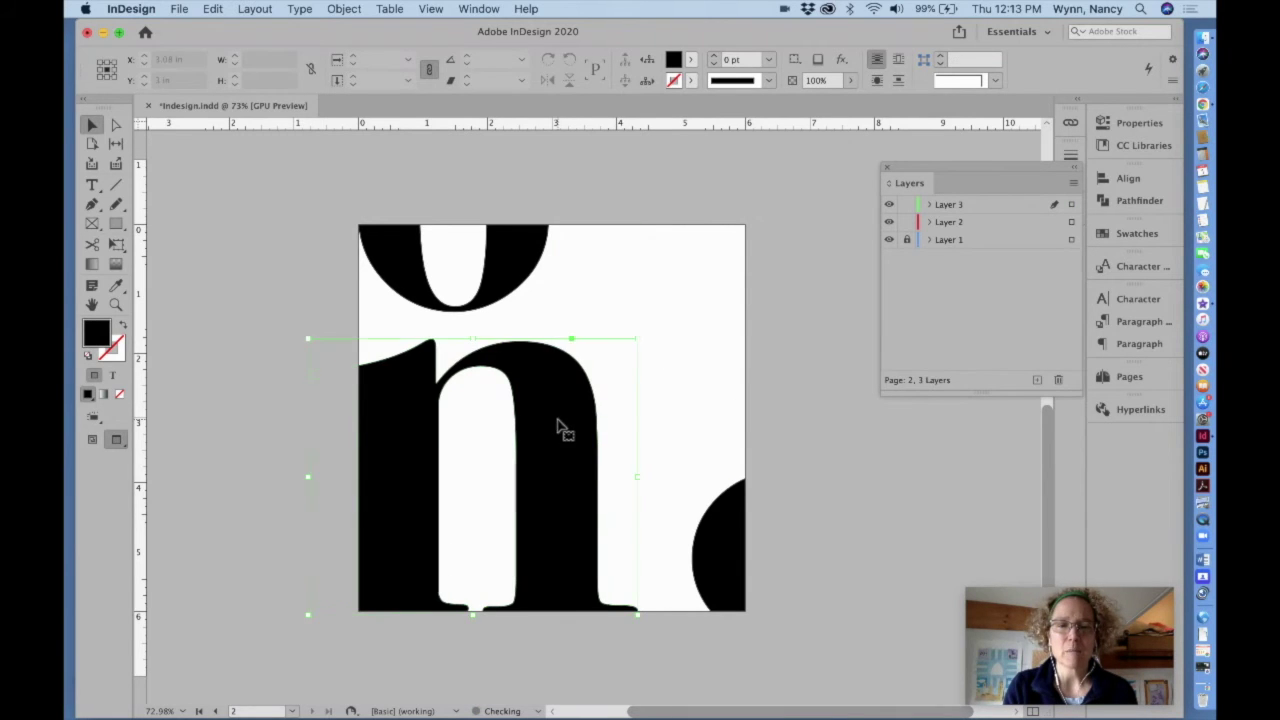
key(Delete)
Step: Enlarge the top "o" to about 4.88 × 4.82 in and place it at about X 0.14, Y 1.27 in, cropped by the left page edge
click(508, 281)
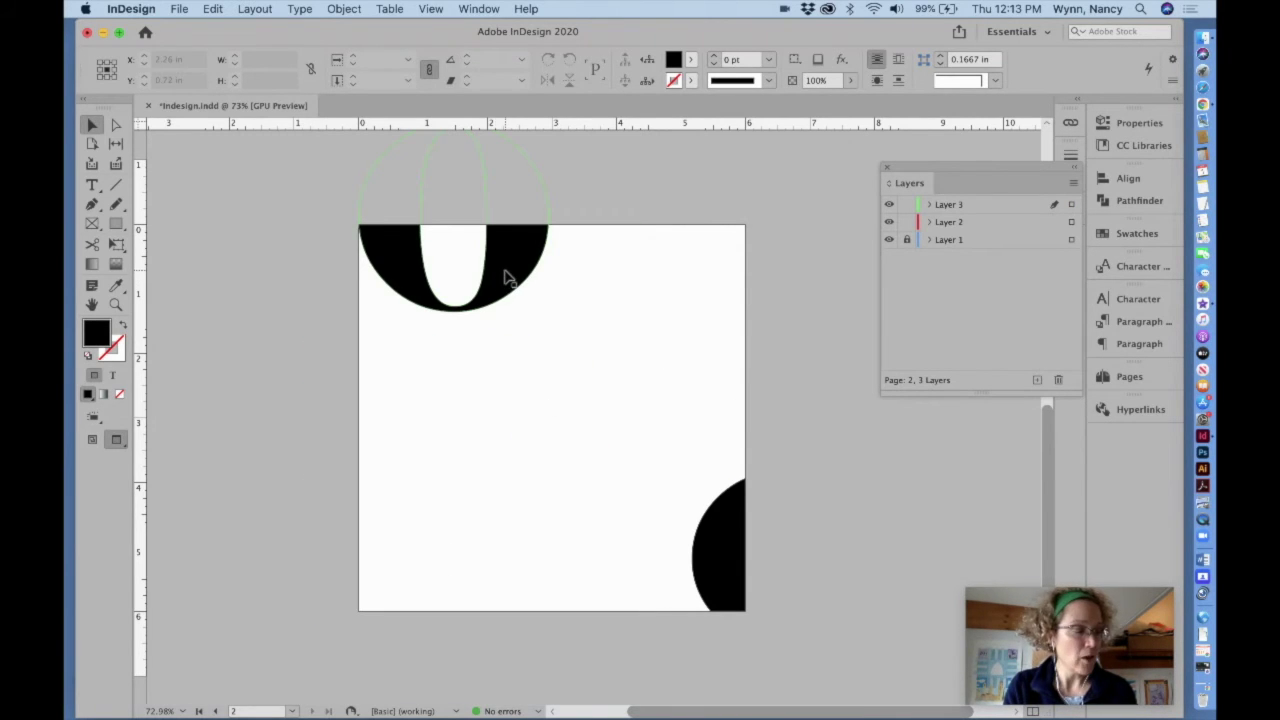
drag(508, 281, 512, 314)
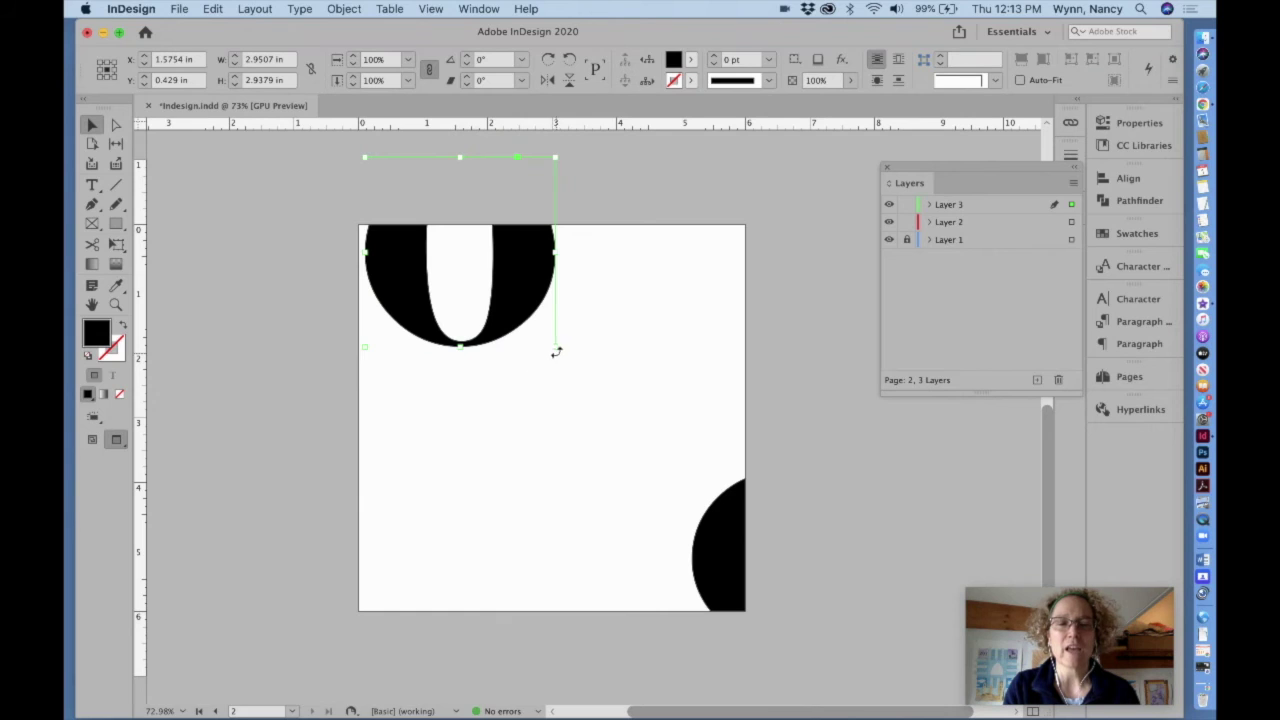
drag(556, 347, 636, 428)
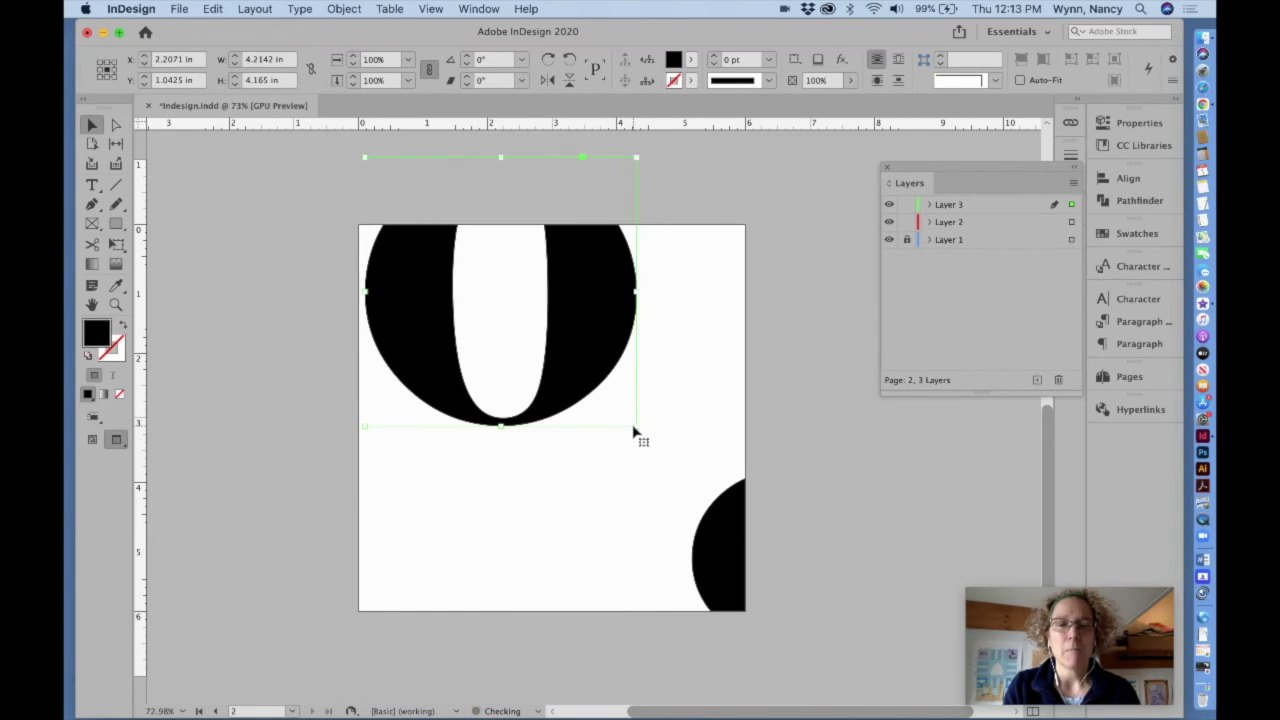
drag(608, 343, 462, 362)
drag(508, 433, 551, 475)
drag(494, 357, 476, 352)
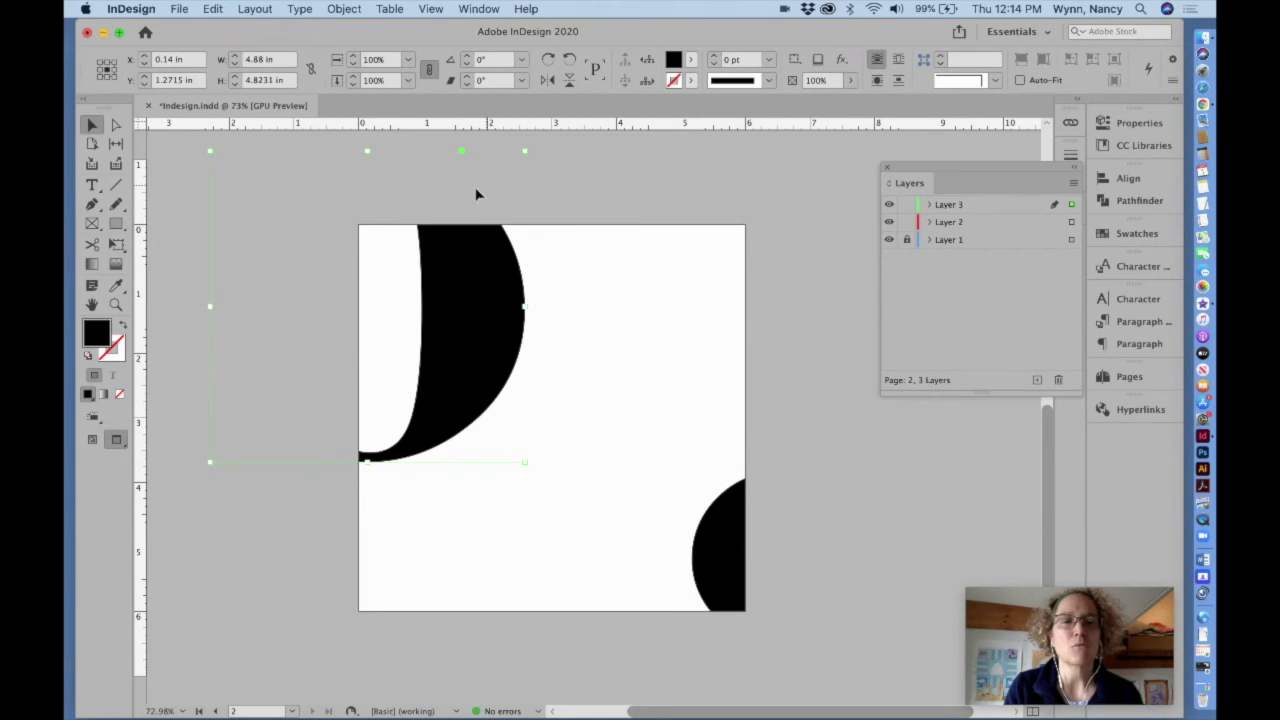
Step: Copy and paste the large "o", placing the duplicate at about X 5.84, Y 0.87 in, cropped by the right page edge
click(216, 9)
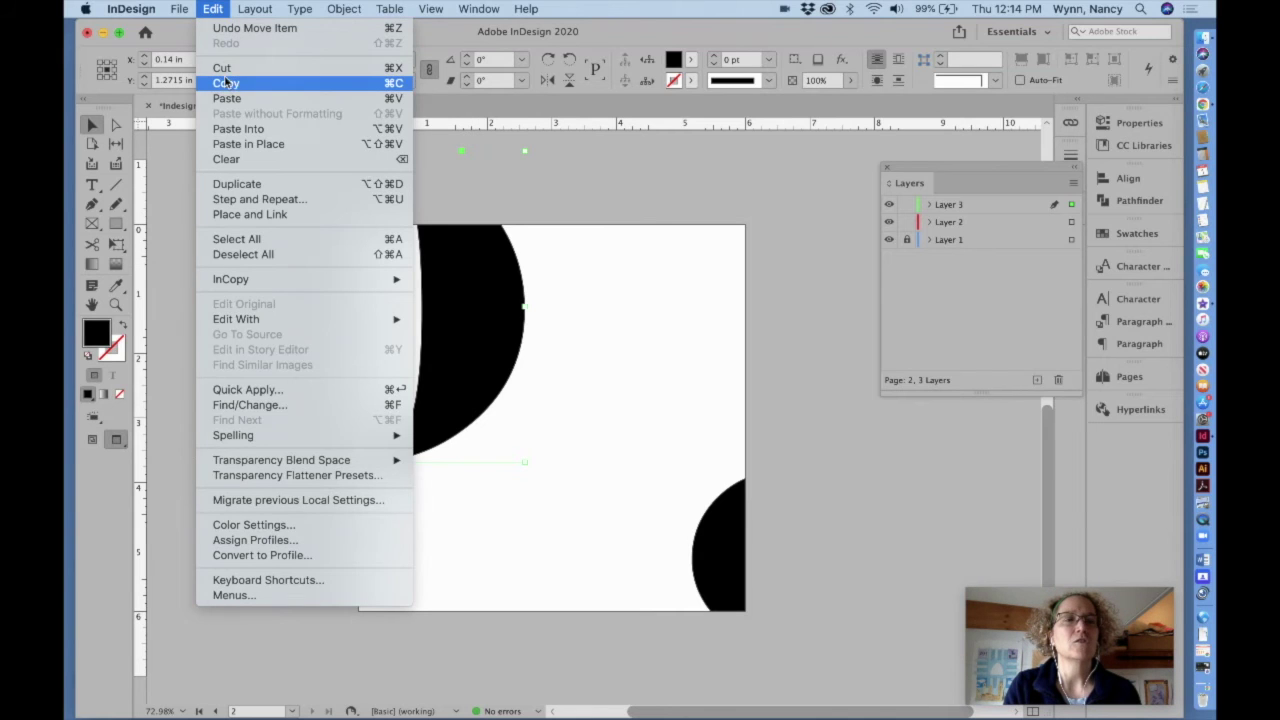
click(226, 84)
click(213, 9)
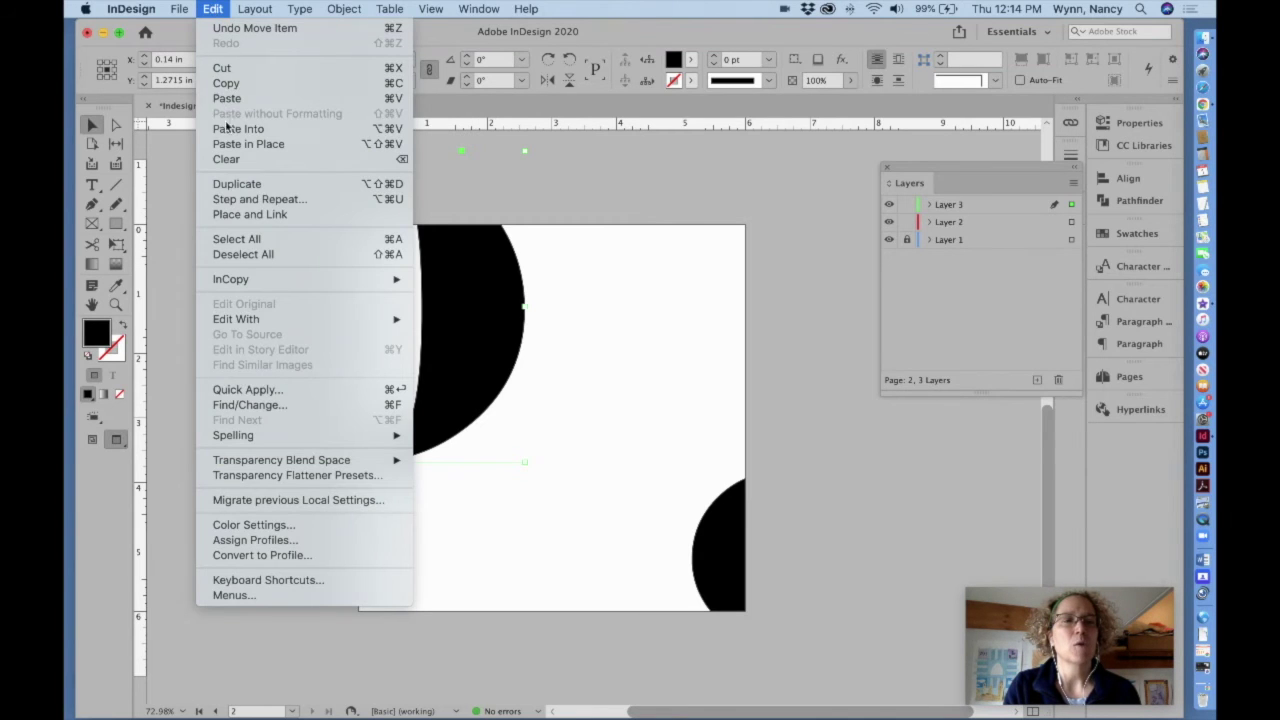
click(226, 100)
drag(523, 423, 664, 333)
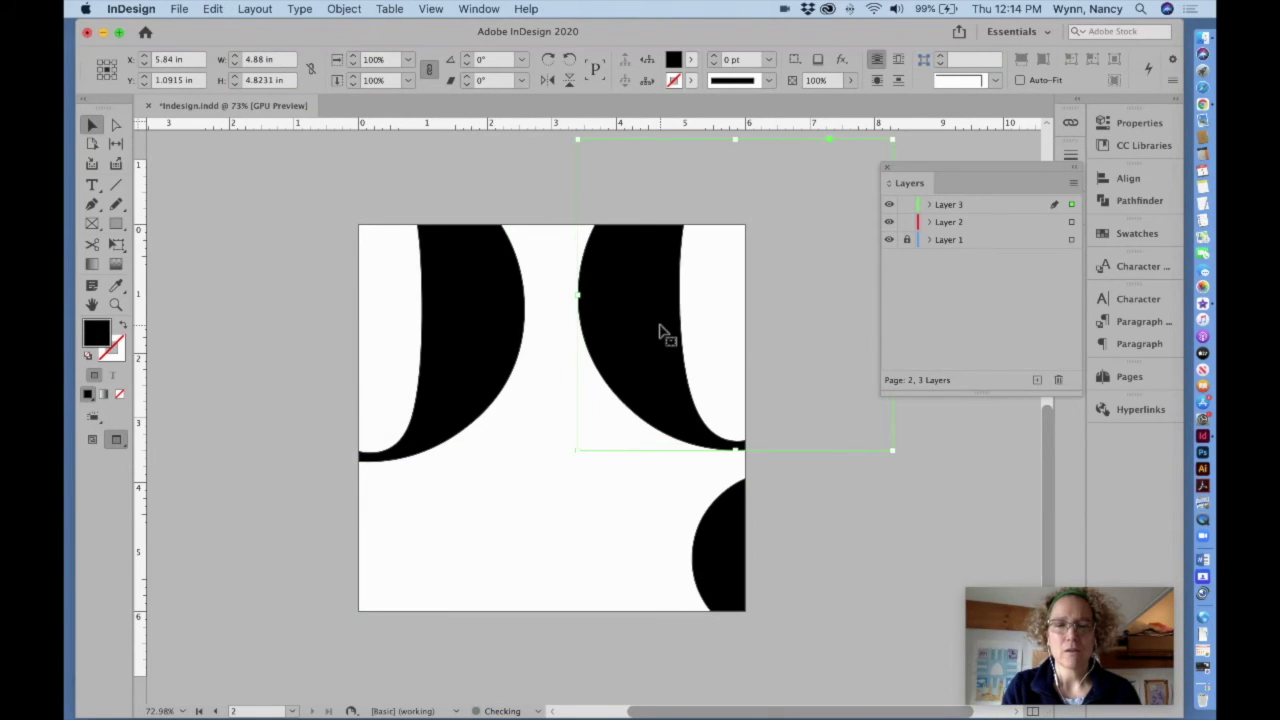
drag(654, 391, 656, 377)
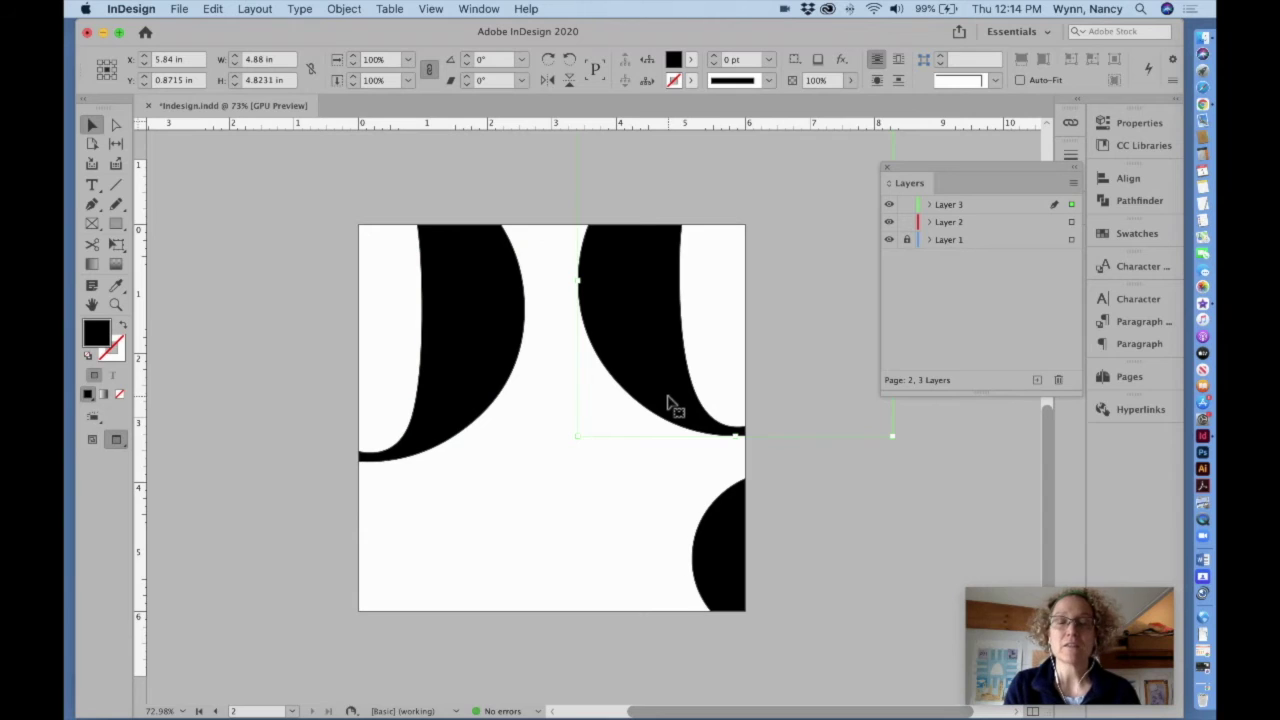
Step: Align the bottom edges of the two large "o" shapes, then deselect them
shift+click(505, 340)
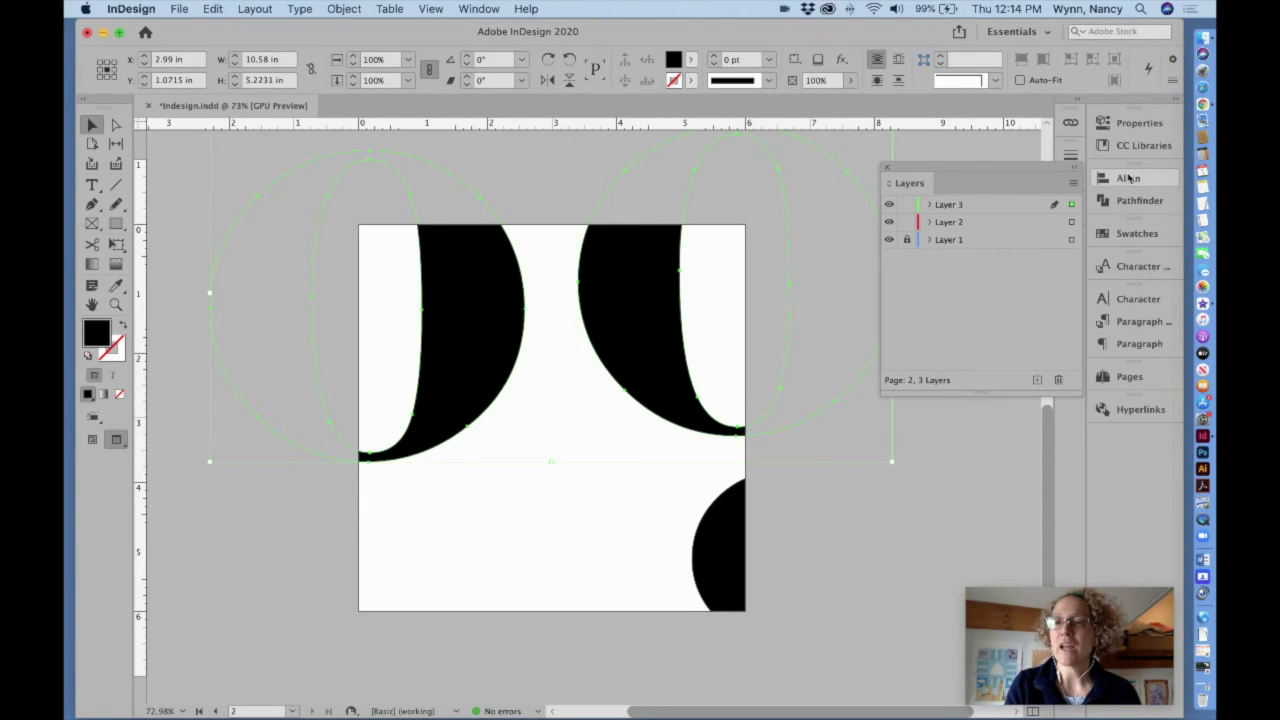
click(1128, 178)
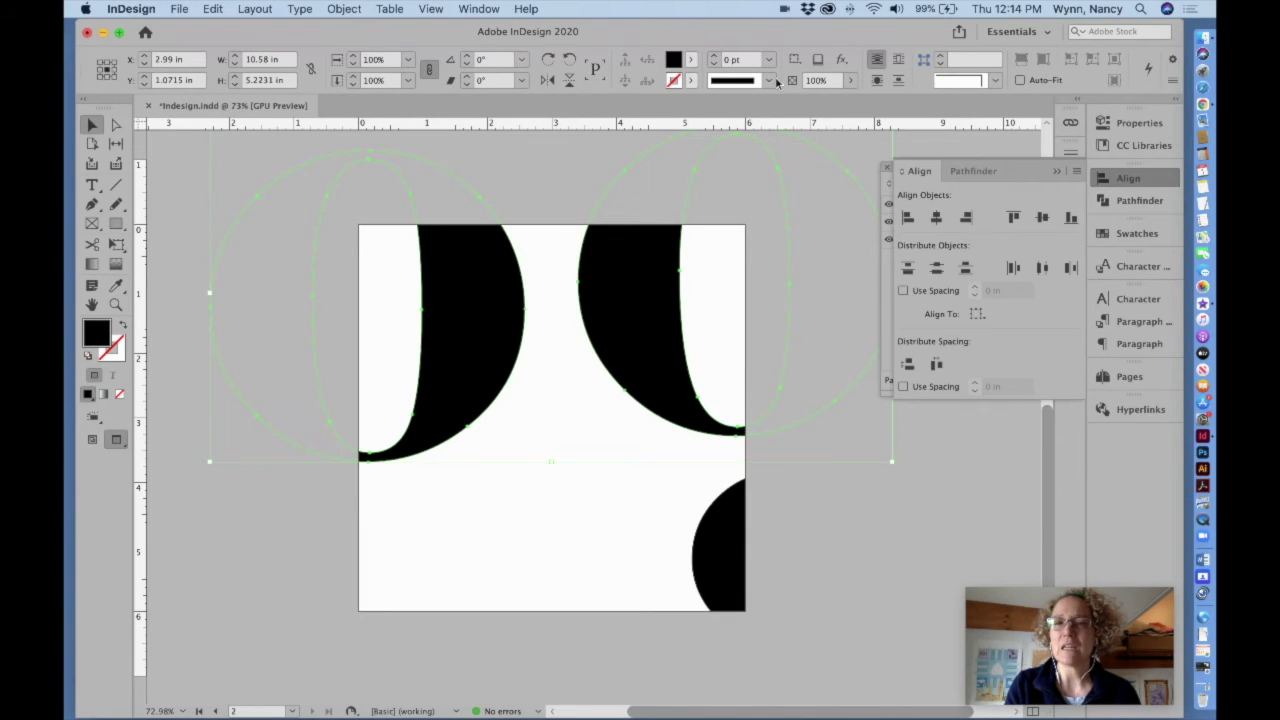
click(478, 8)
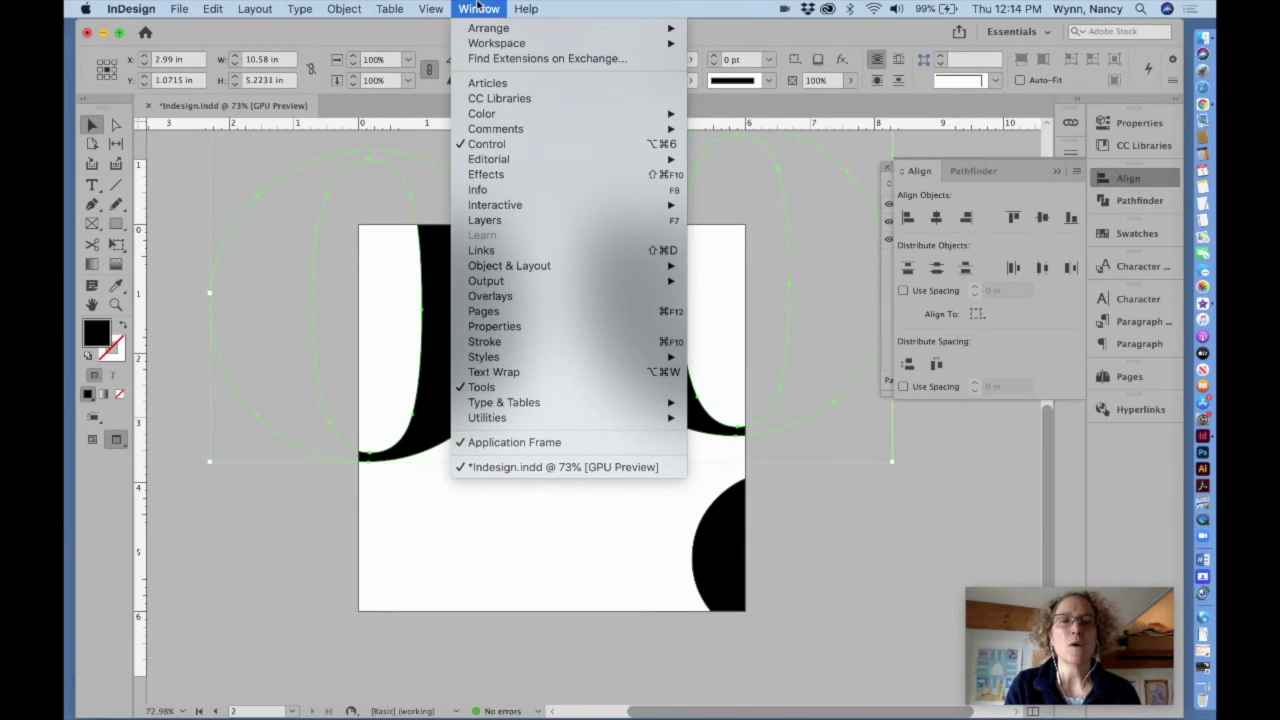
mouse_move(493, 131)
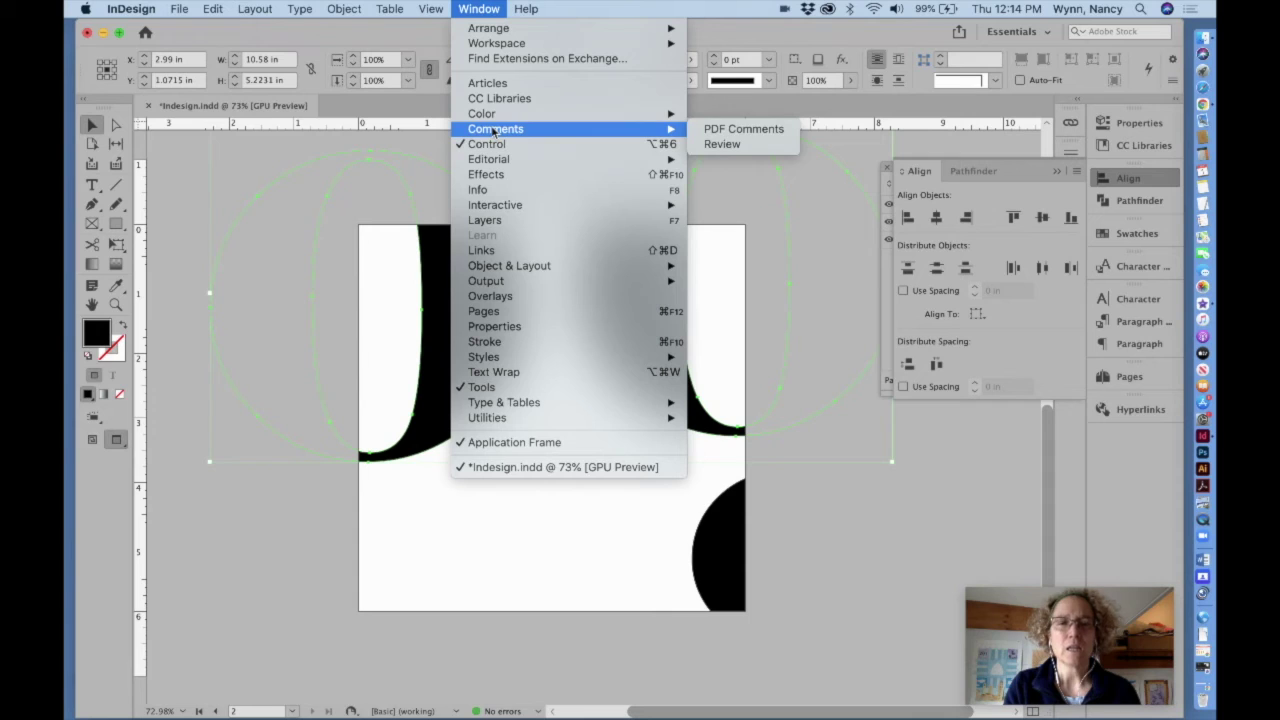
mouse_move(489, 163)
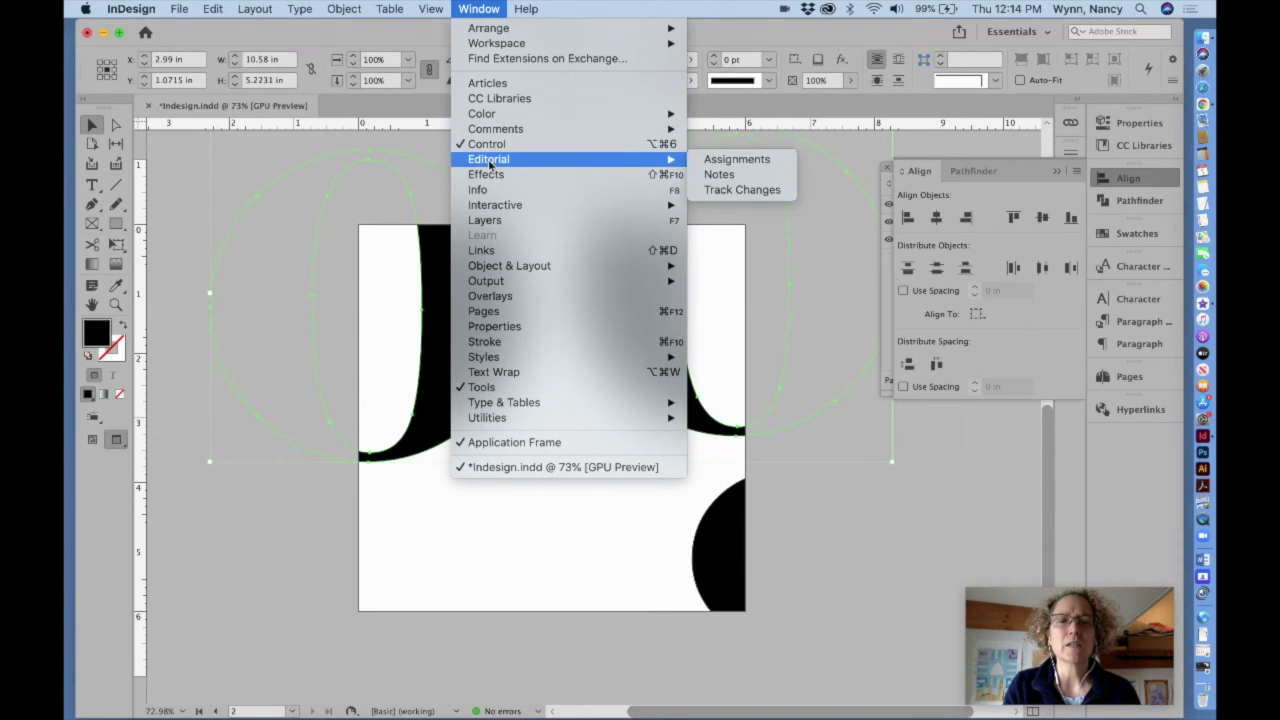
mouse_move(502, 268)
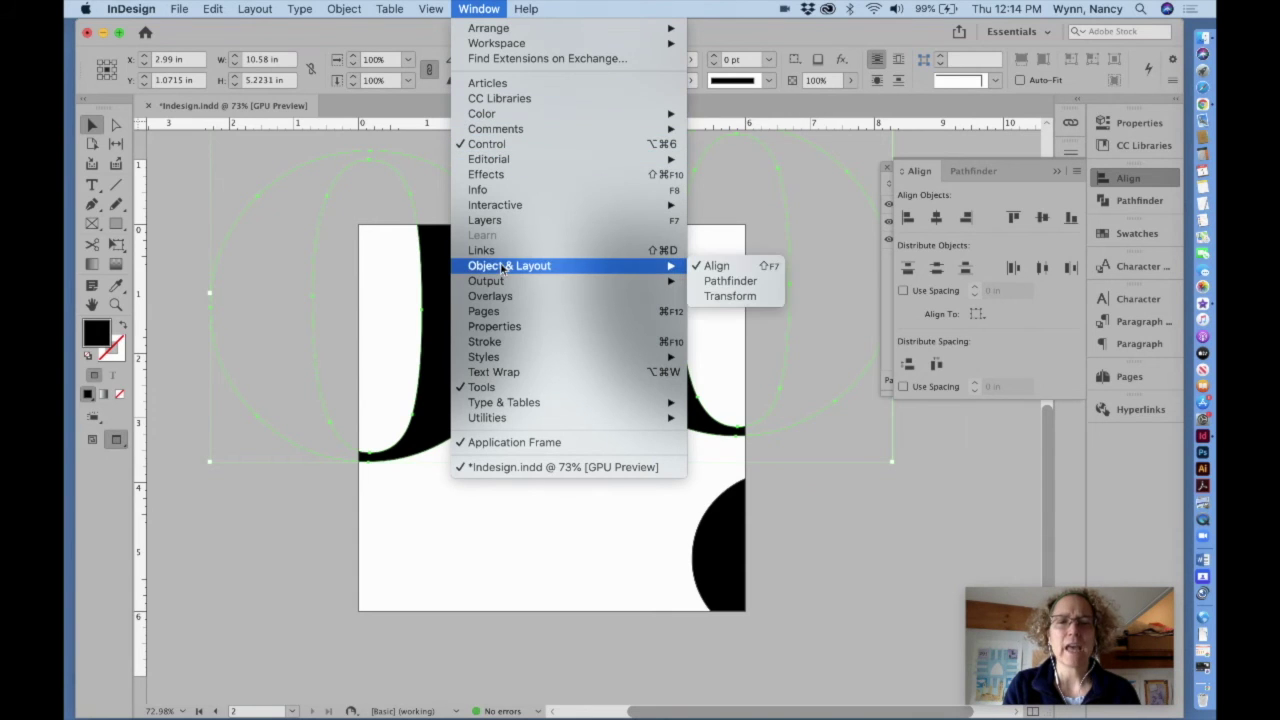
click(1072, 218)
click(1071, 217)
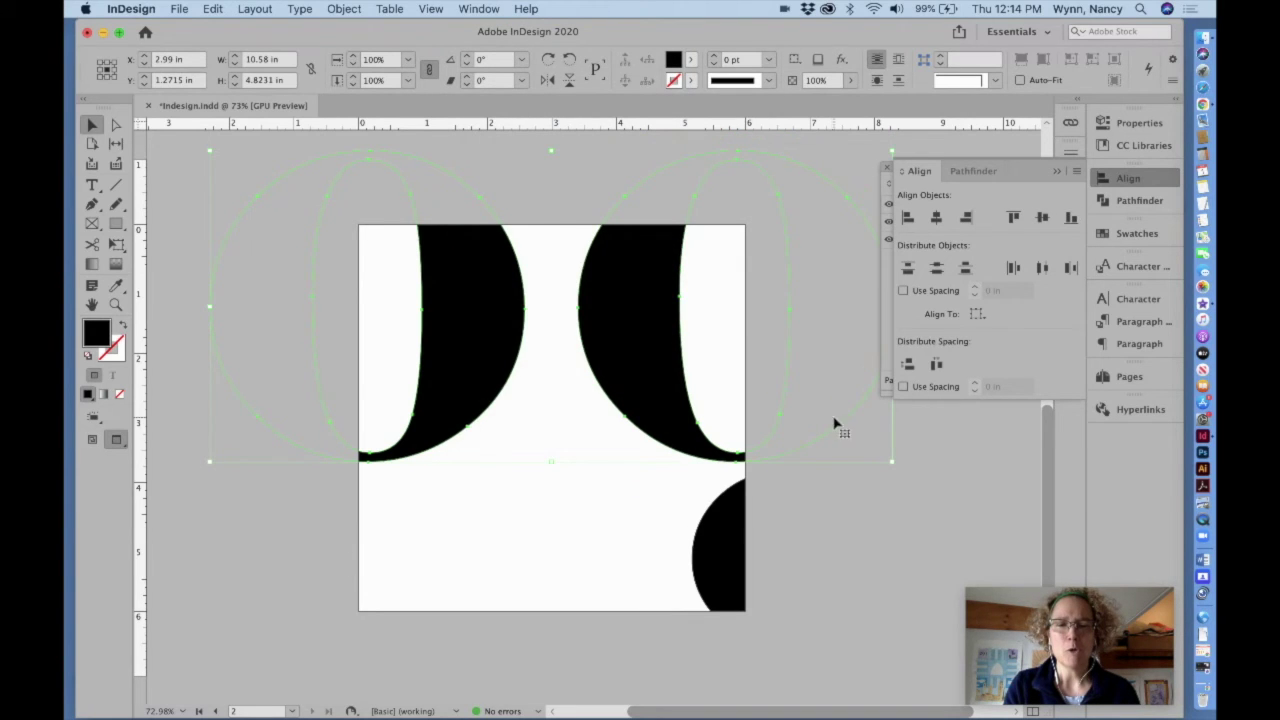
key(F7)
click(186, 141)
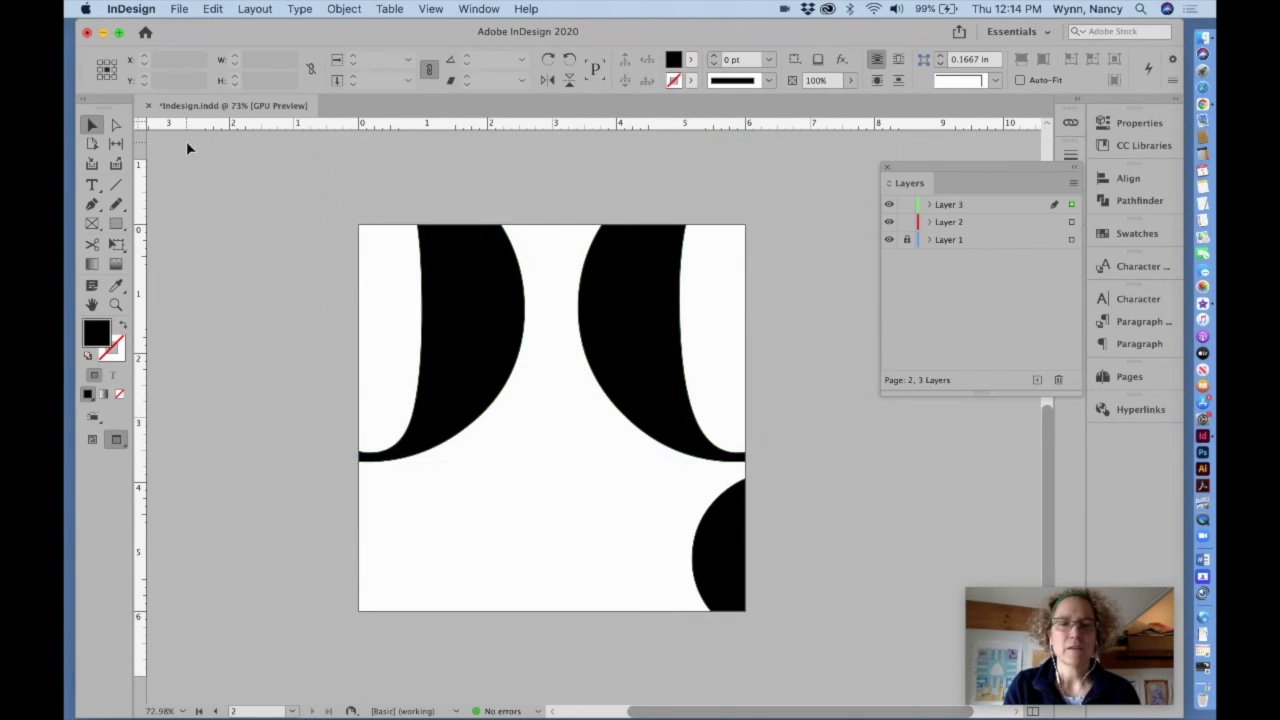
Step: Enlarge the small "o" to about 4.27 × 4.25 in and centre it at the page bottom, about X 3, Y 4.76 in, overlapping both upper letters
drag(726, 585, 479, 576)
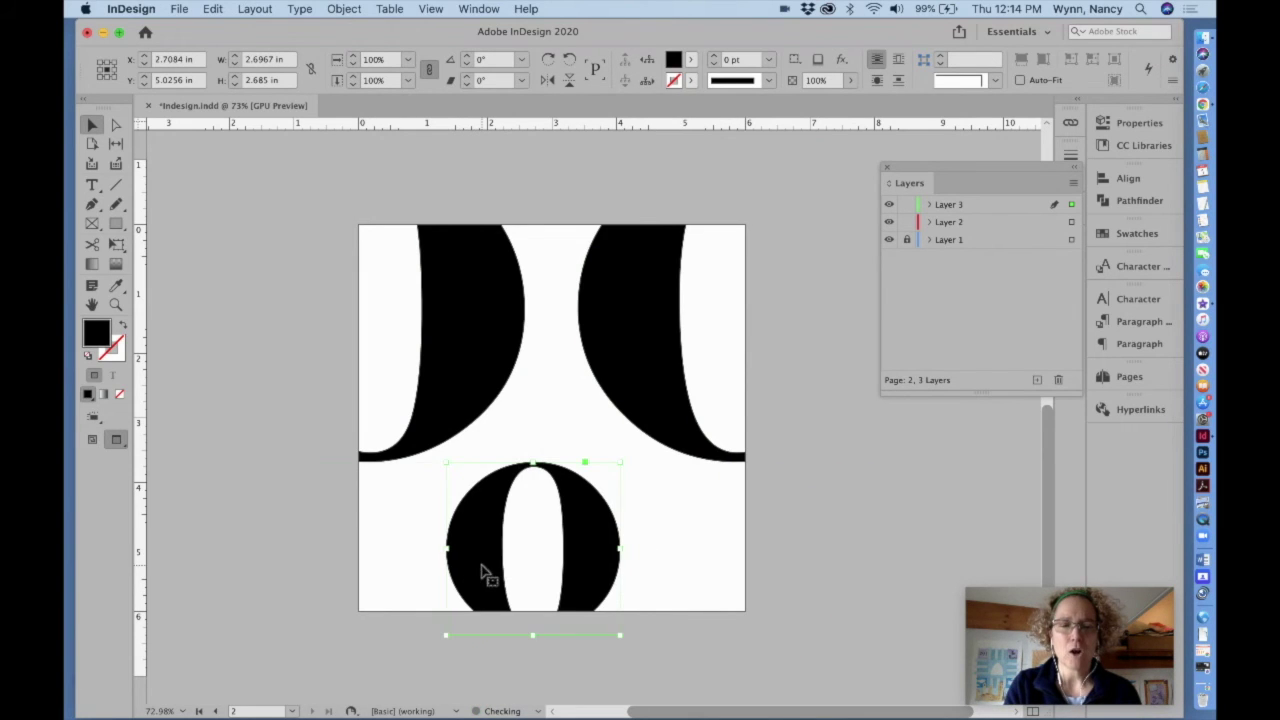
drag(622, 463, 686, 370)
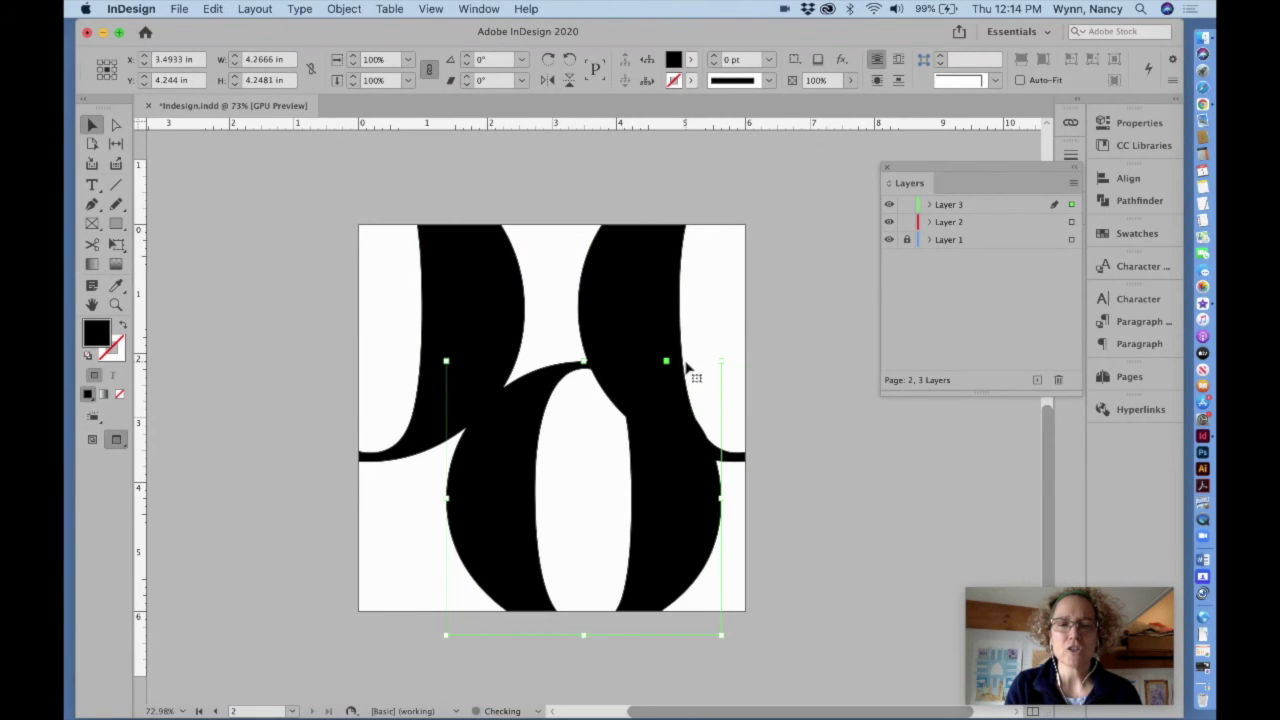
drag(694, 514, 663, 544)
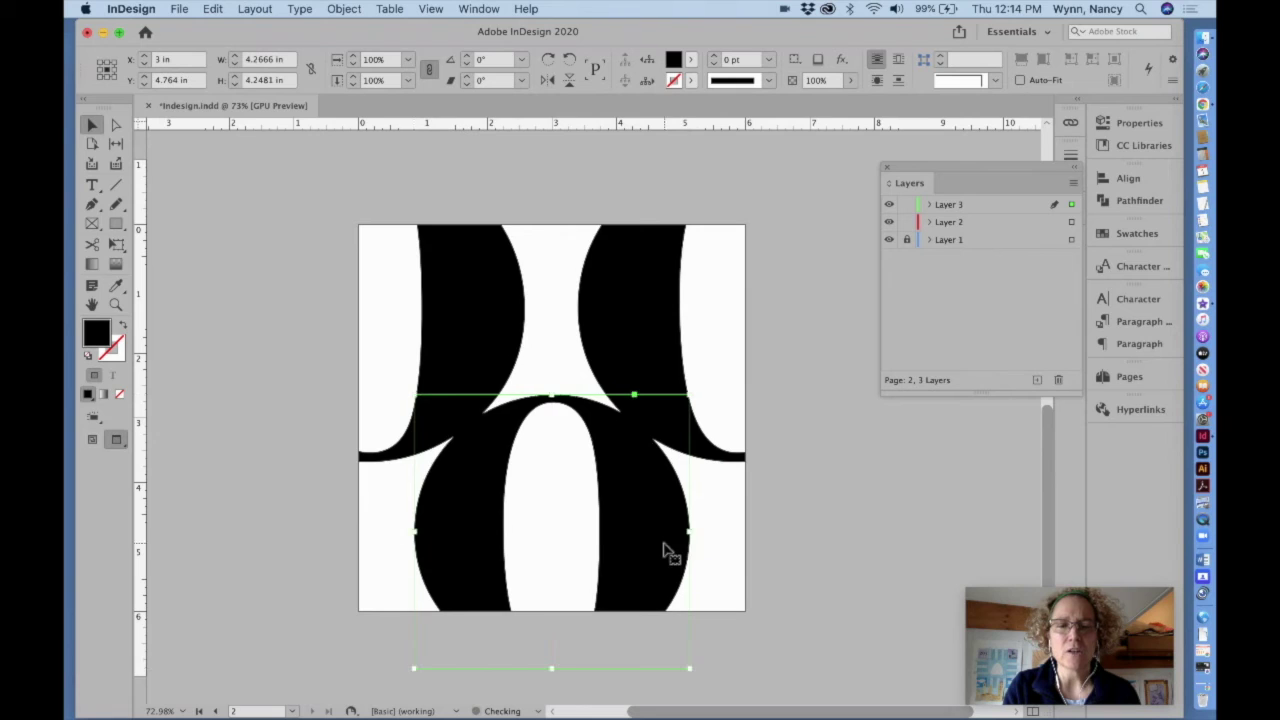
click(845, 539)
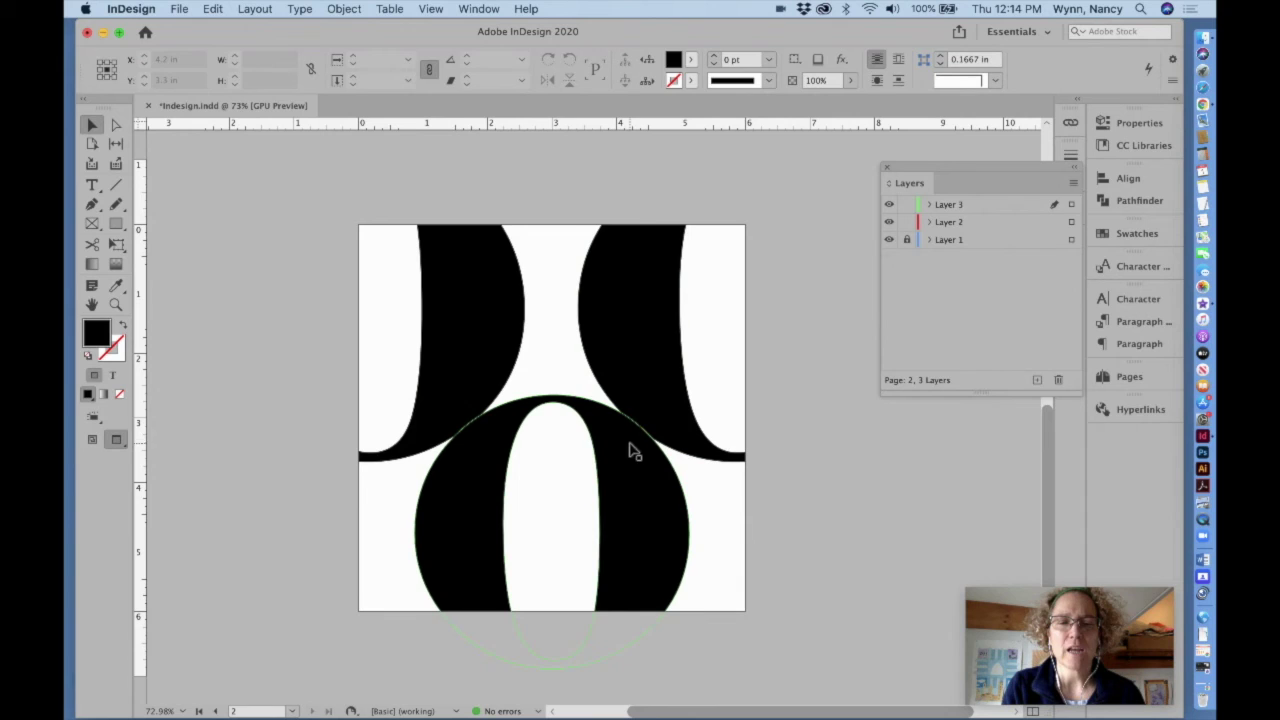
Step: Select all three "o" shapes and shift them slightly down together, placing the bottom one at about Y 4.89 in
click(449, 376)
drag(449, 376, 623, 583)
click(933, 552)
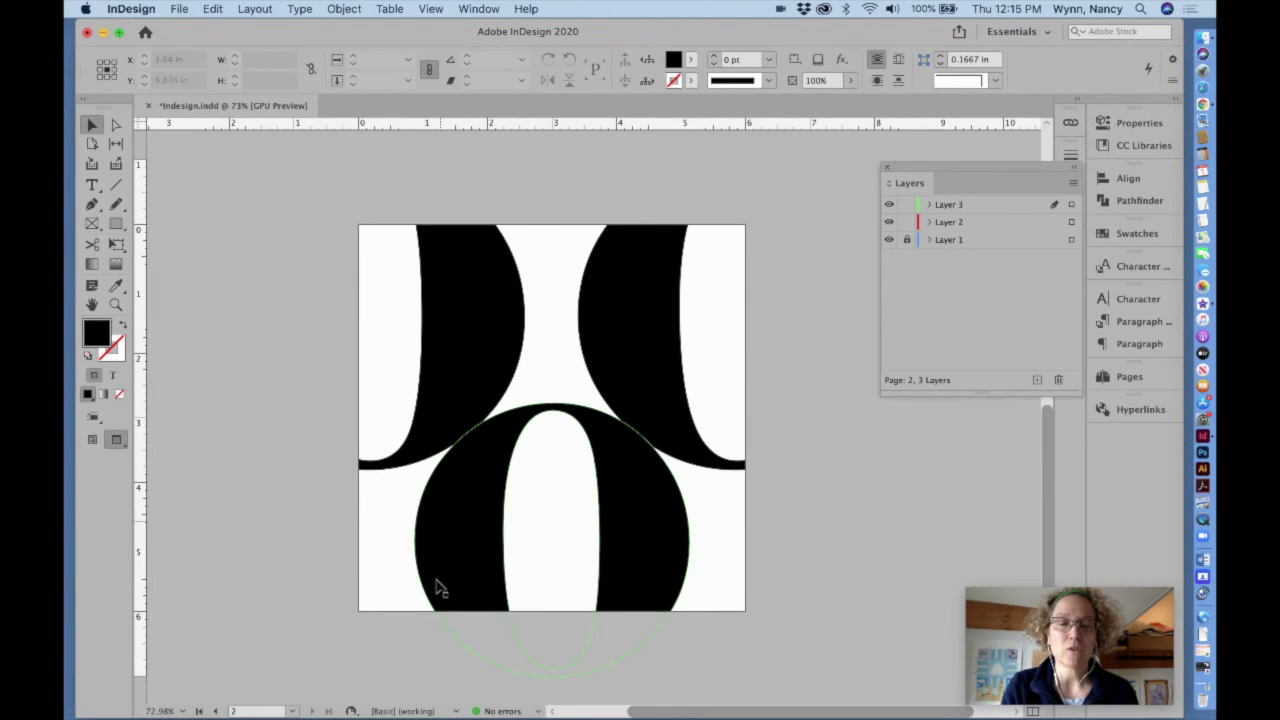
Step: Enlarge the bottom "o" to about 4.93 × 4.91 in and recentre it at about X 3, Y 5.24 in
click(658, 561)
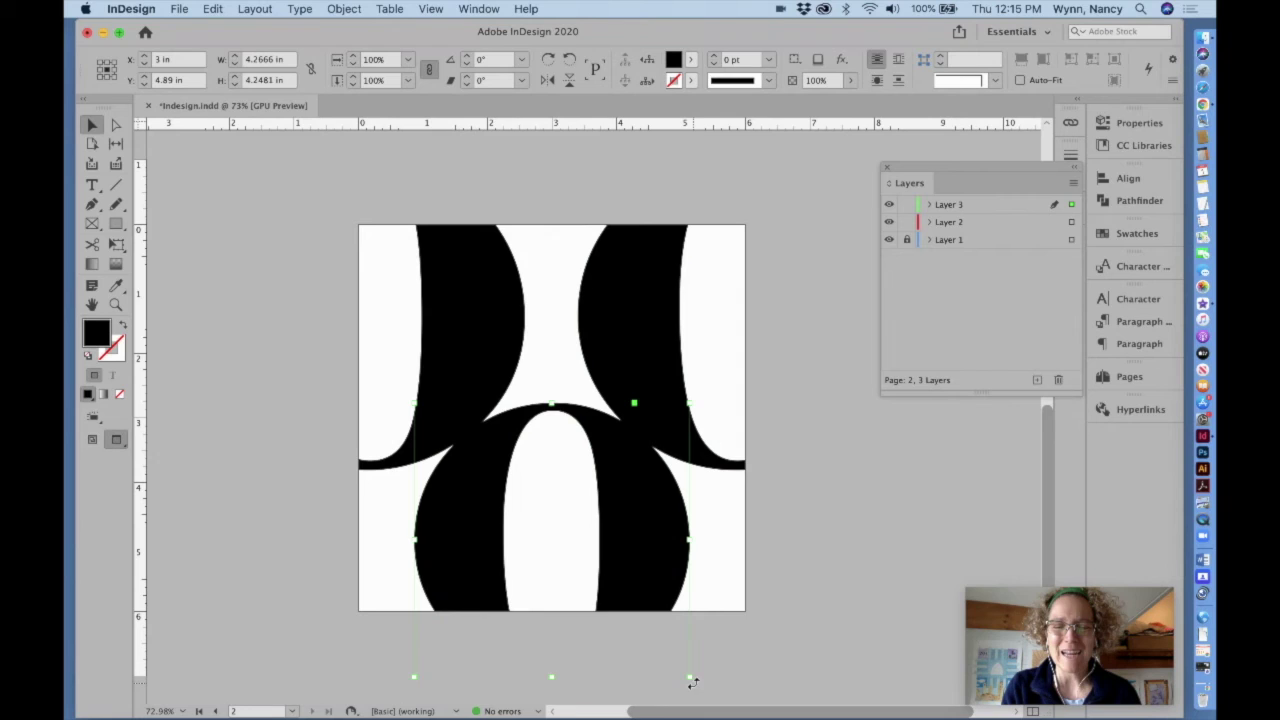
drag(689, 679, 733, 716)
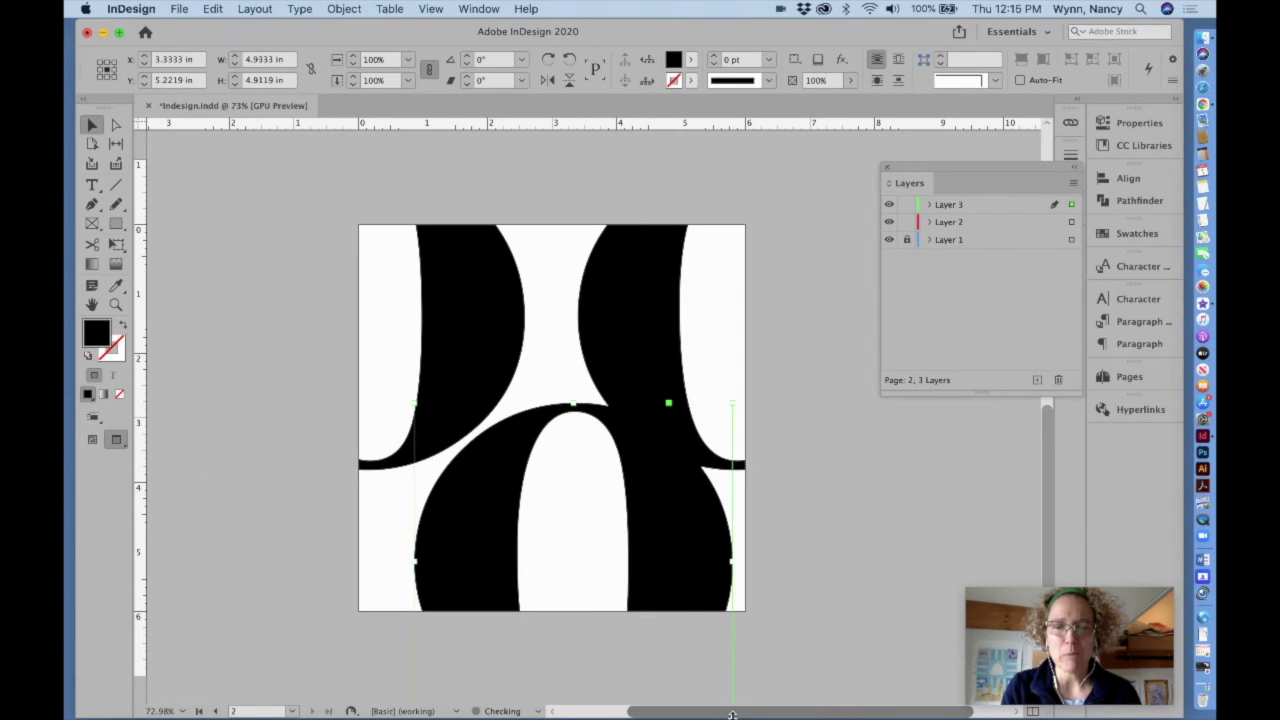
drag(683, 586, 668, 589)
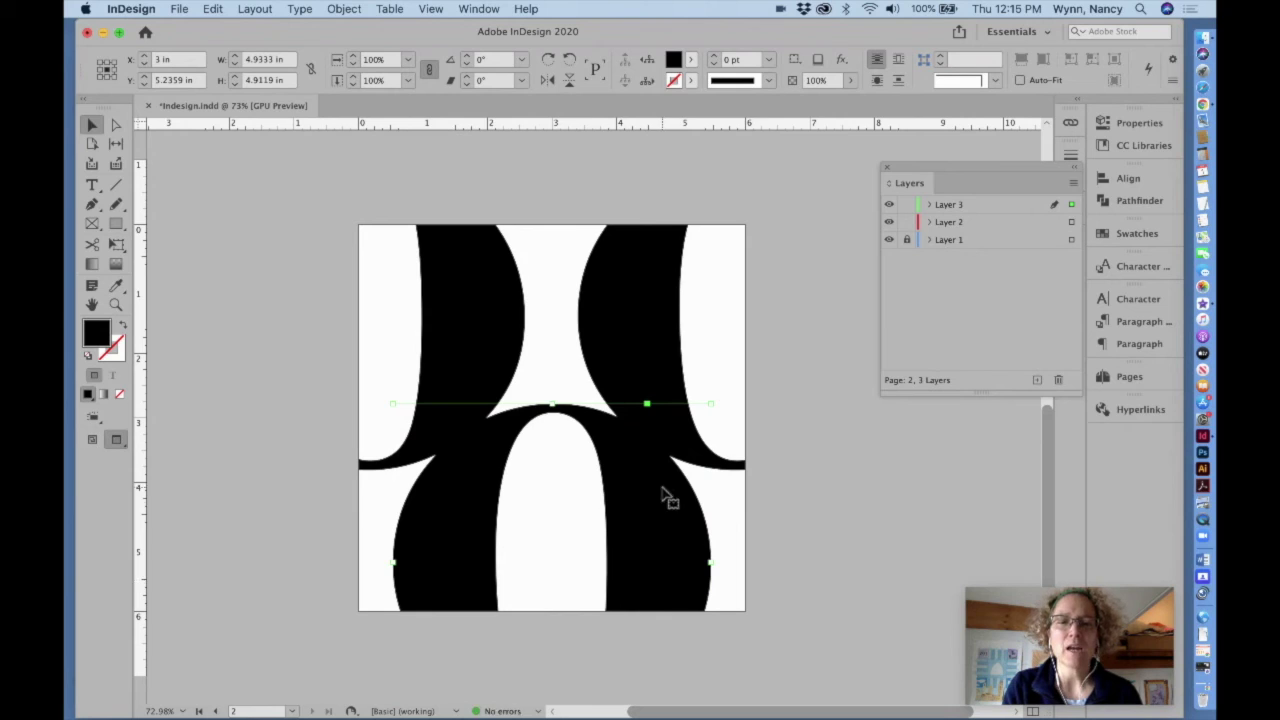
Step: Select all the letterforms and move them up together, centring the group at about X 2.99, Y 3 in on the page
click(631, 509)
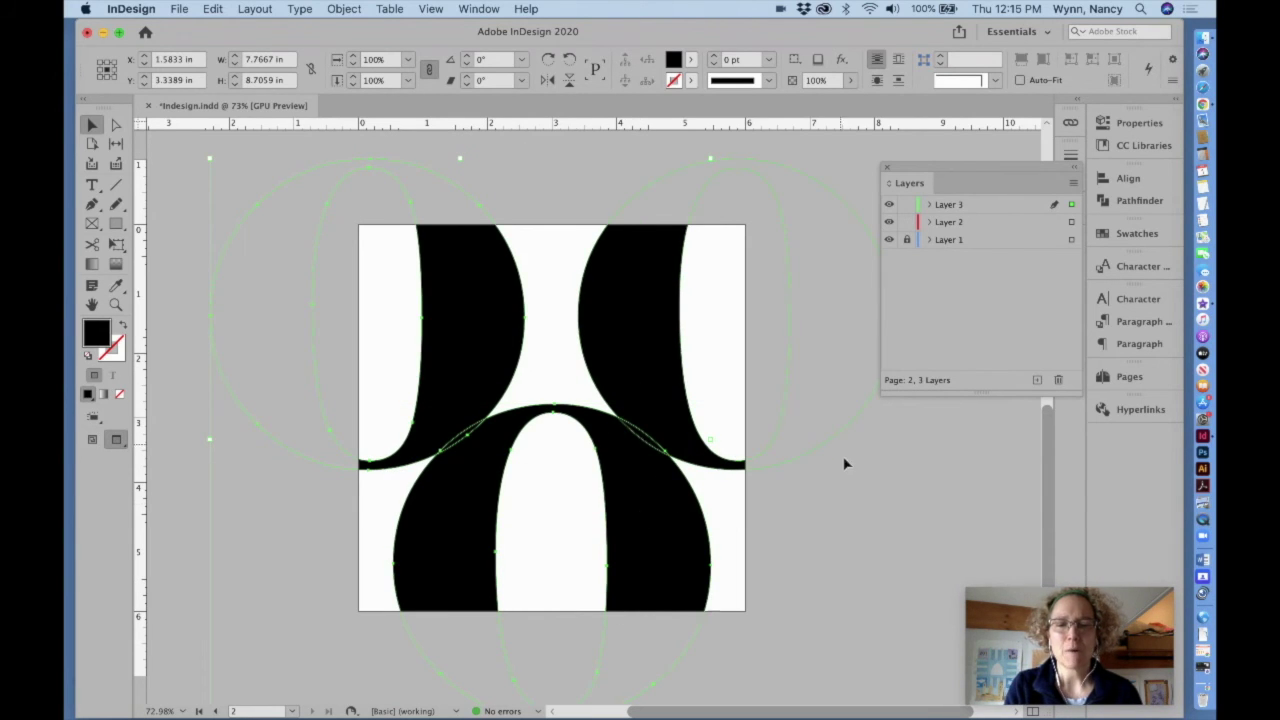
click(864, 535)
key(super+a)
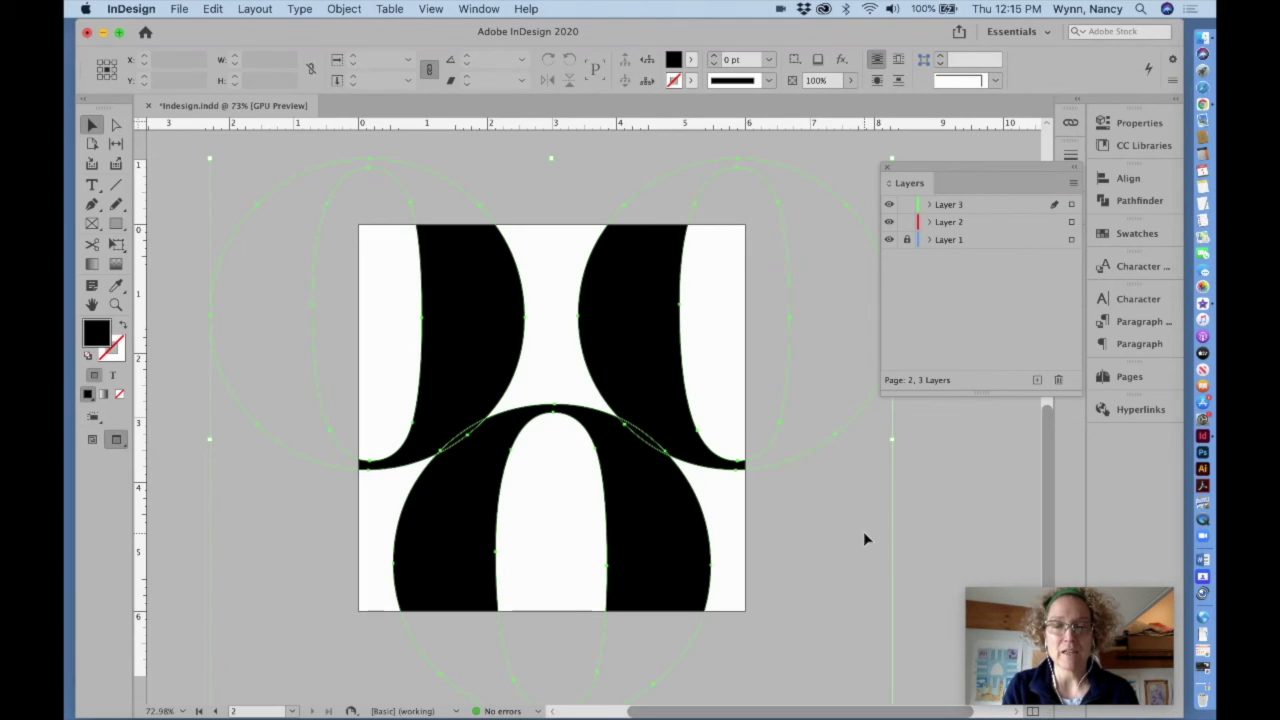
mouse_move(643, 380)
mouse_down()
mouse_move(648, 420)
mouse_move(646, 382)
mouse_up()
drag(674, 557, 670, 528)
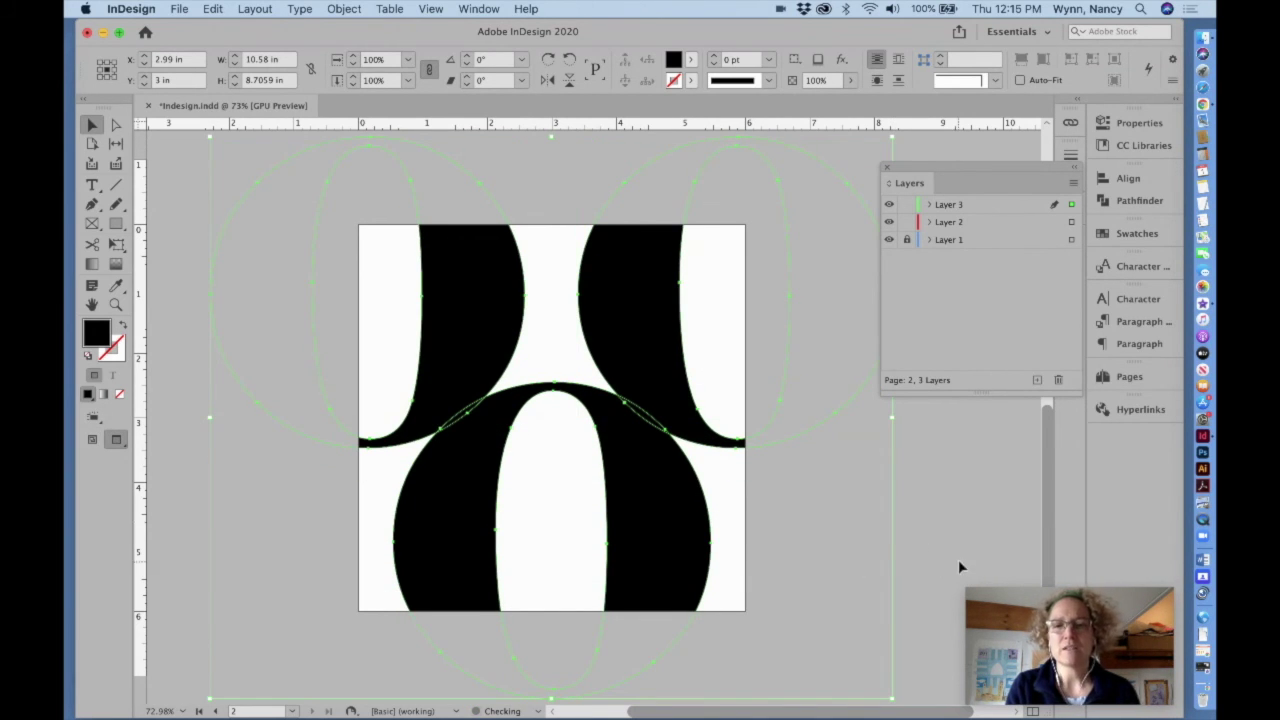
click(941, 535)
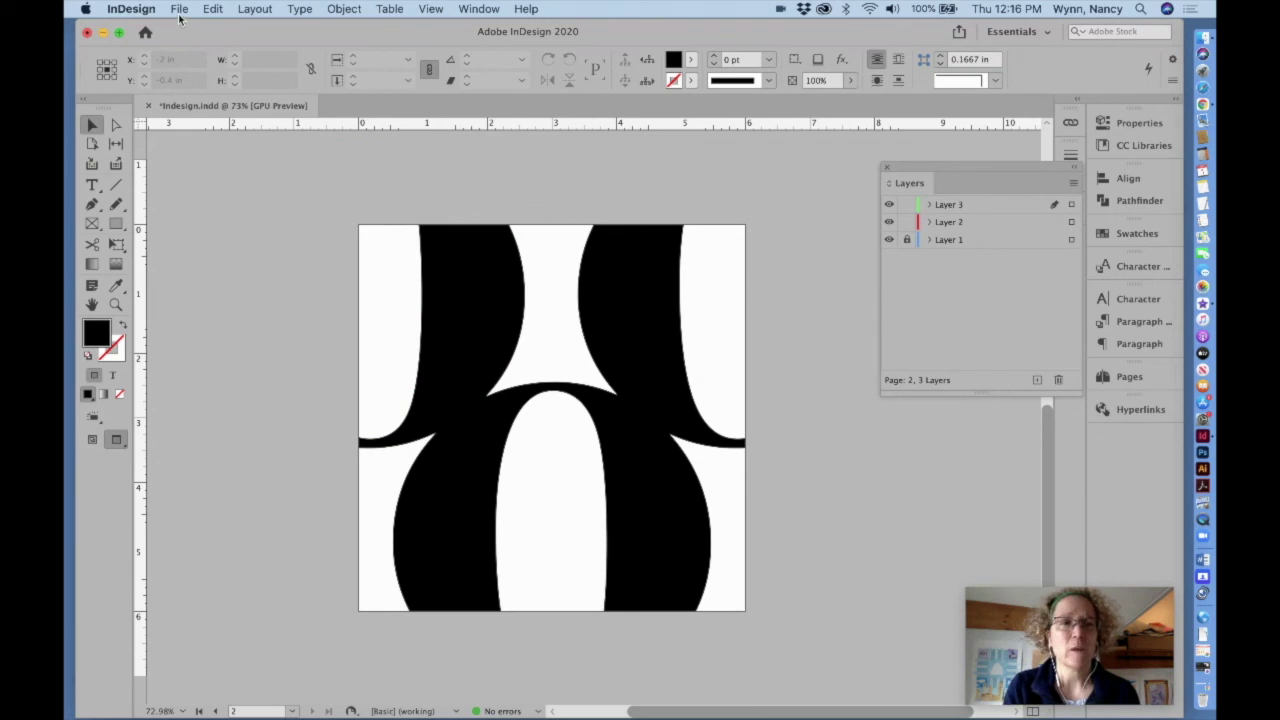
Step: Select page 1 of the document and begin an export in JPEG format
click(1129, 376)
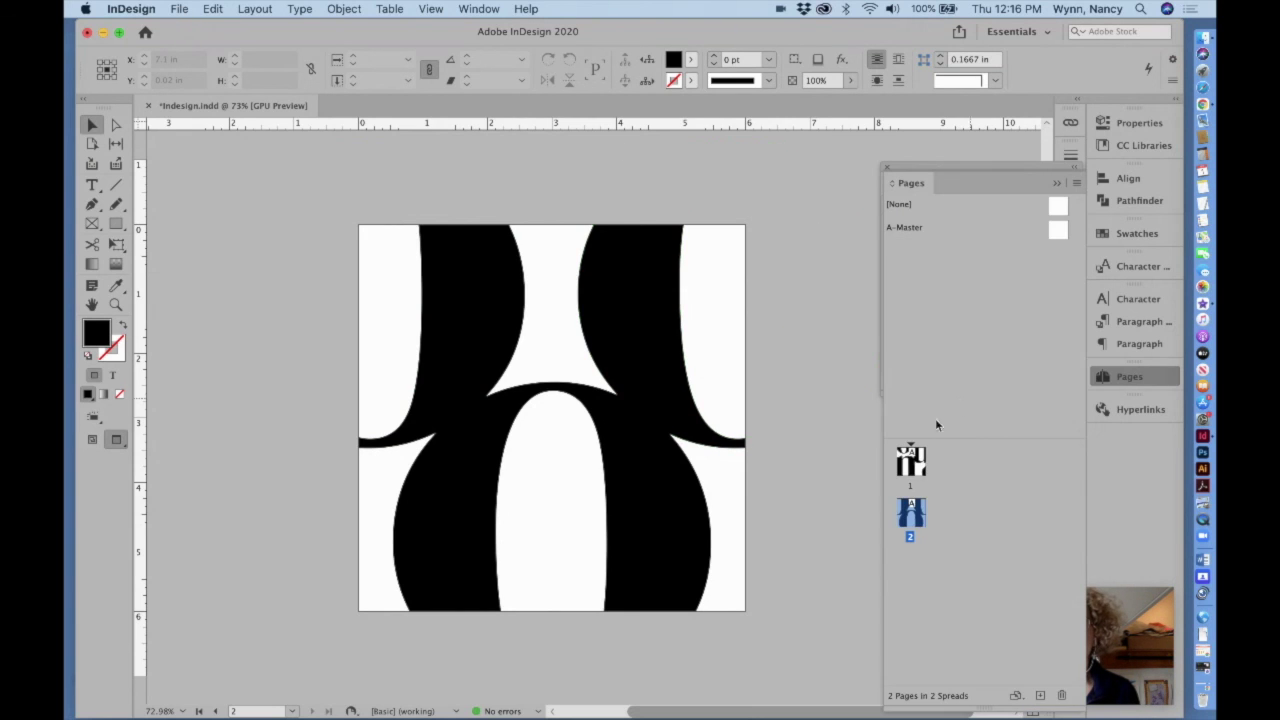
click(915, 474)
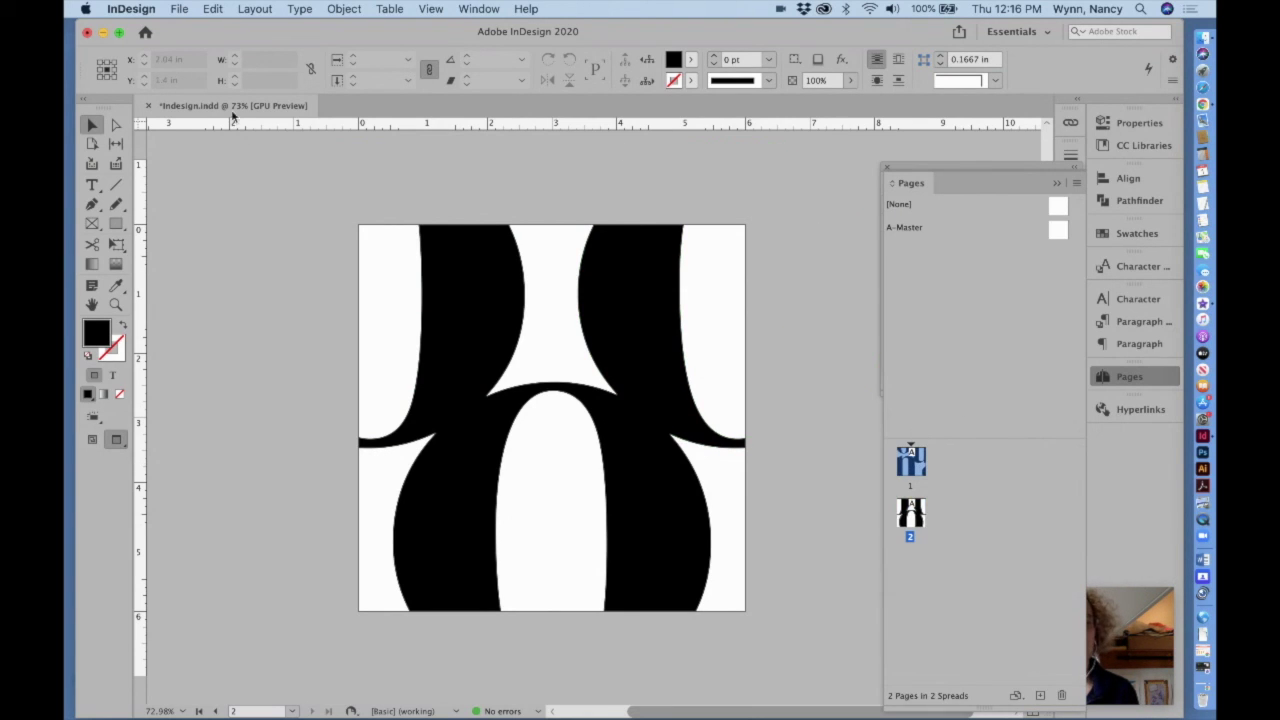
click(180, 10)
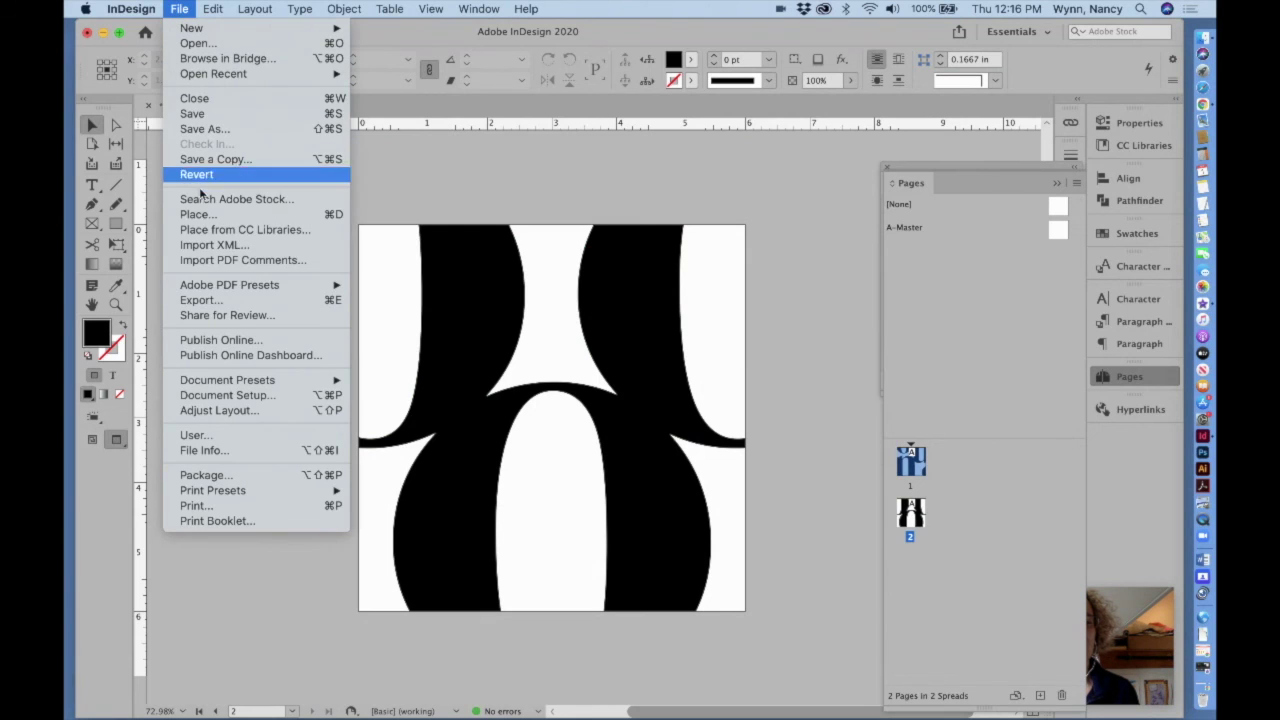
click(215, 301)
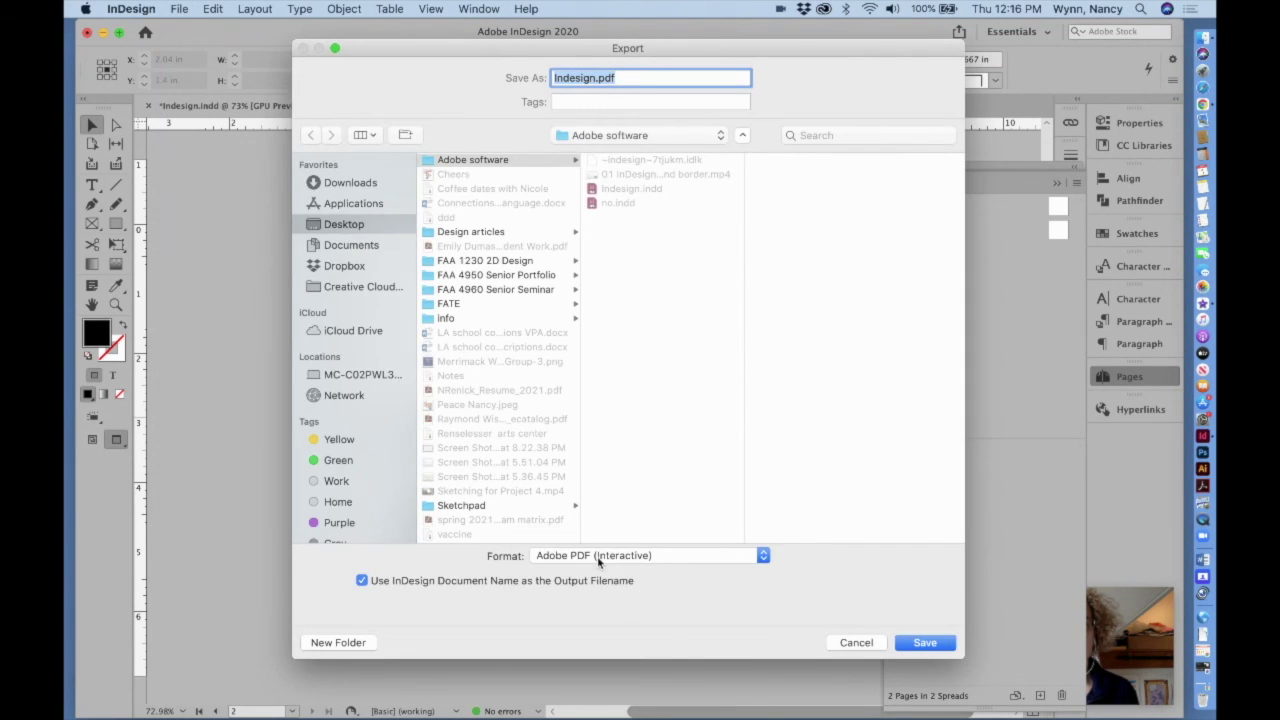
click(599, 562)
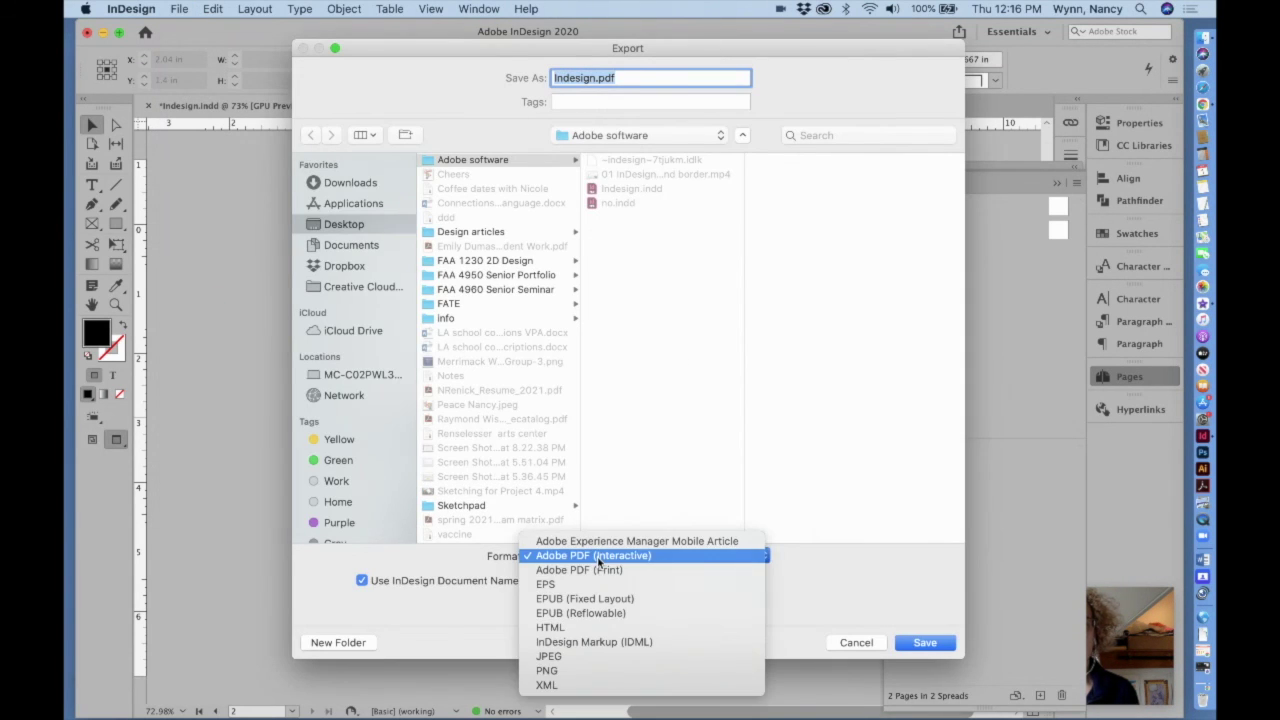
click(586, 658)
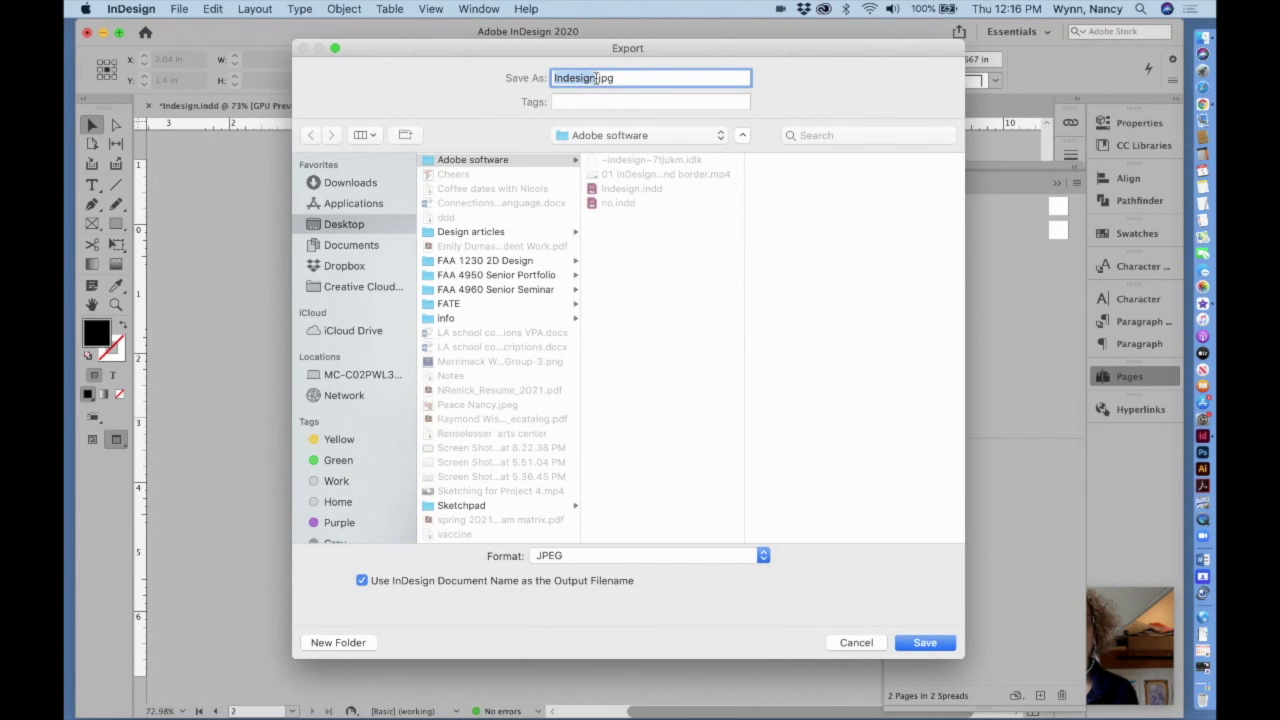
Step: Name the export "Plate 1 A.jpg", save it to the Desktop and export only page range 1
text(Plate)
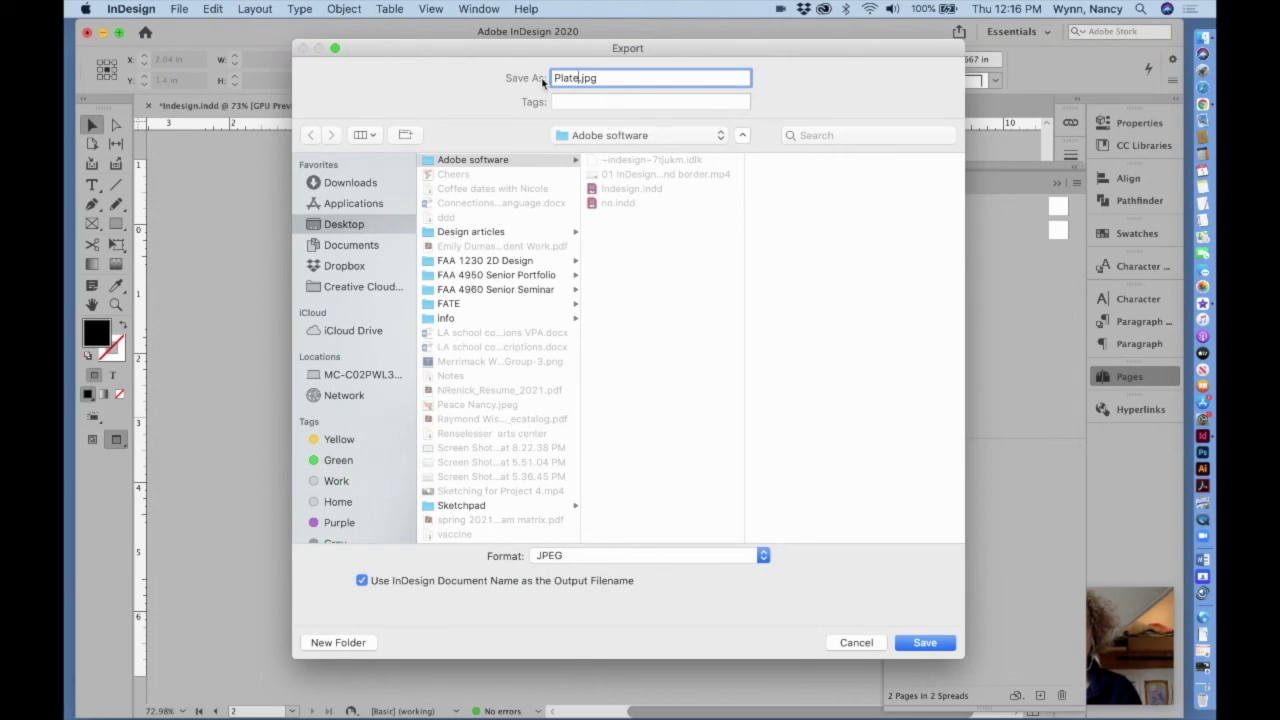
text( 1 A)
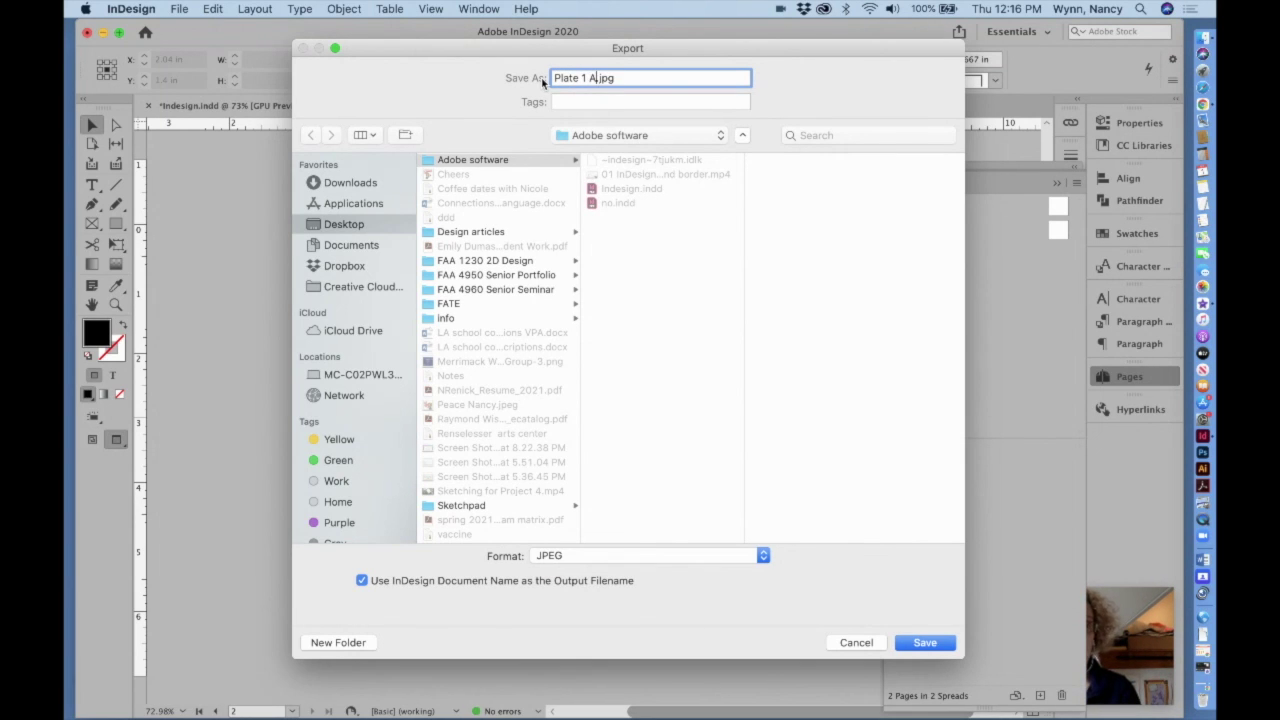
click(349, 226)
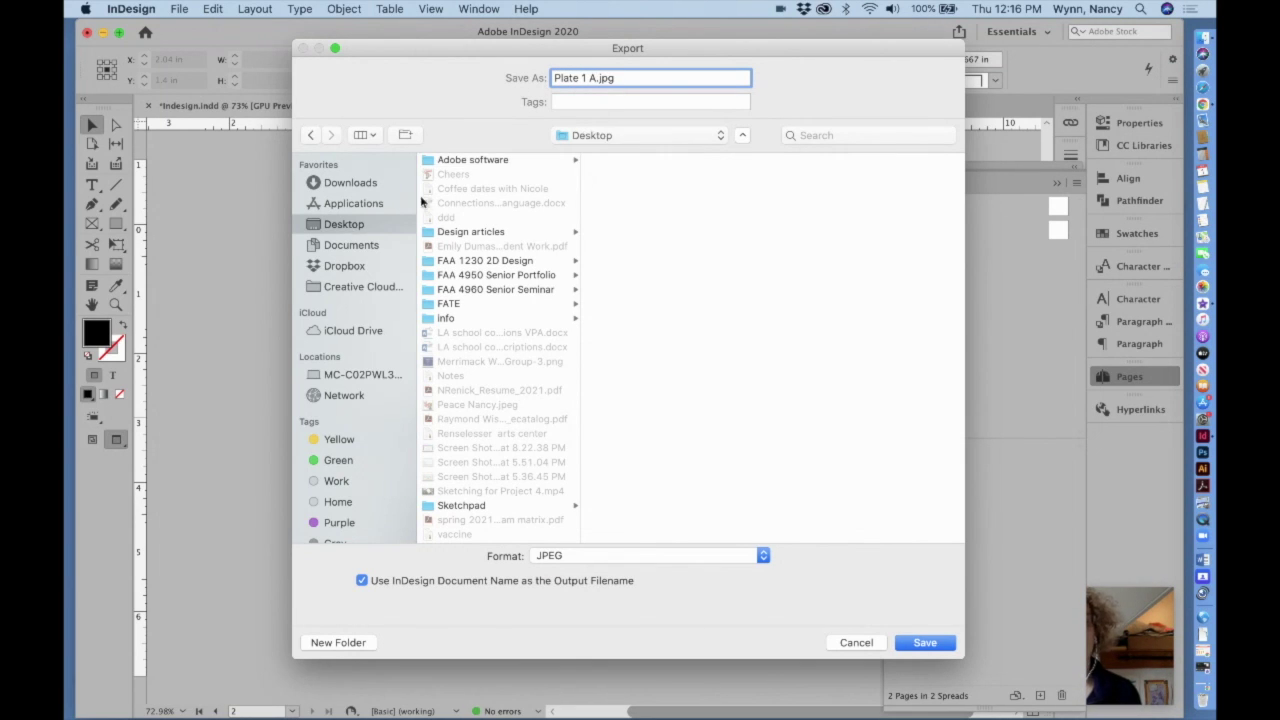
click(925, 643)
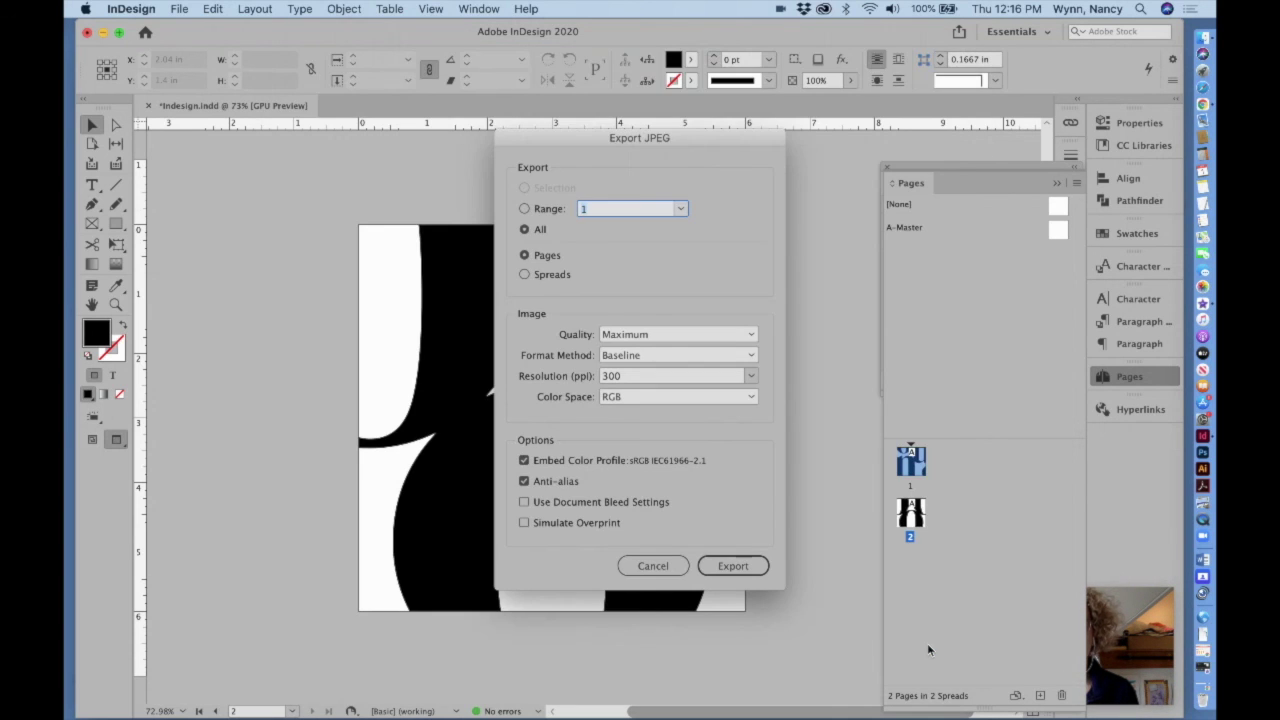
click(525, 209)
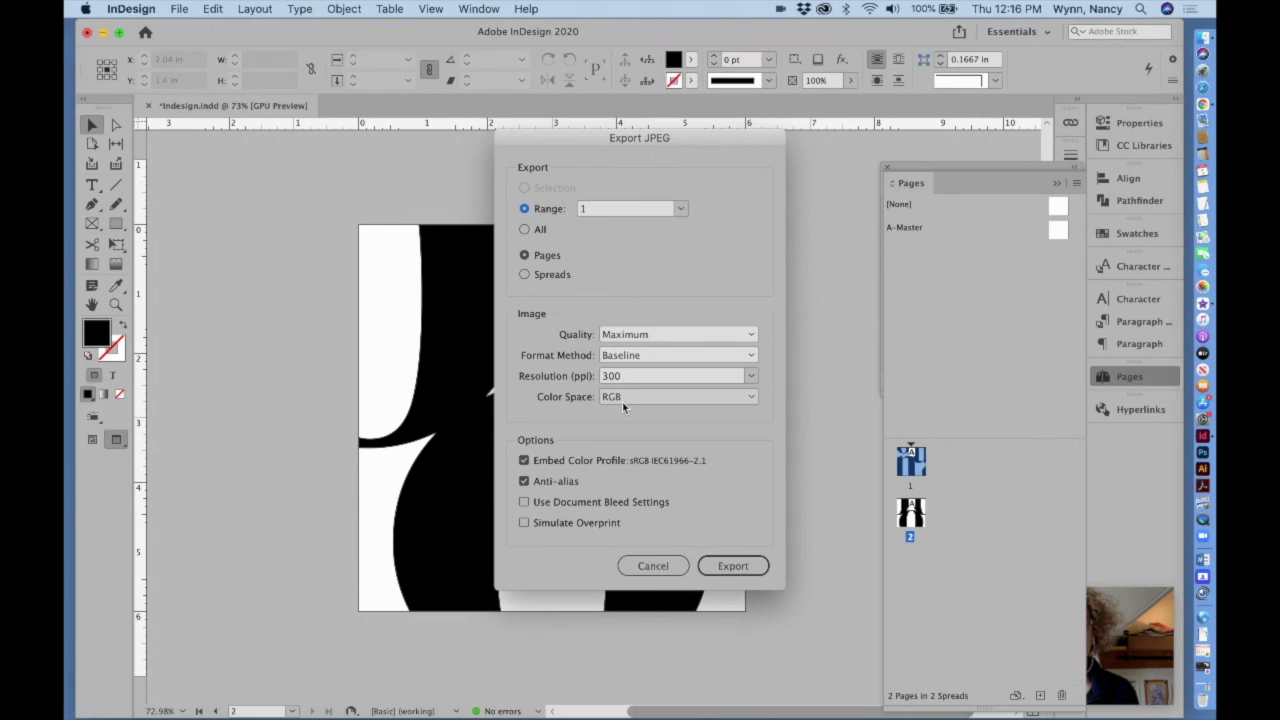
click(724, 566)
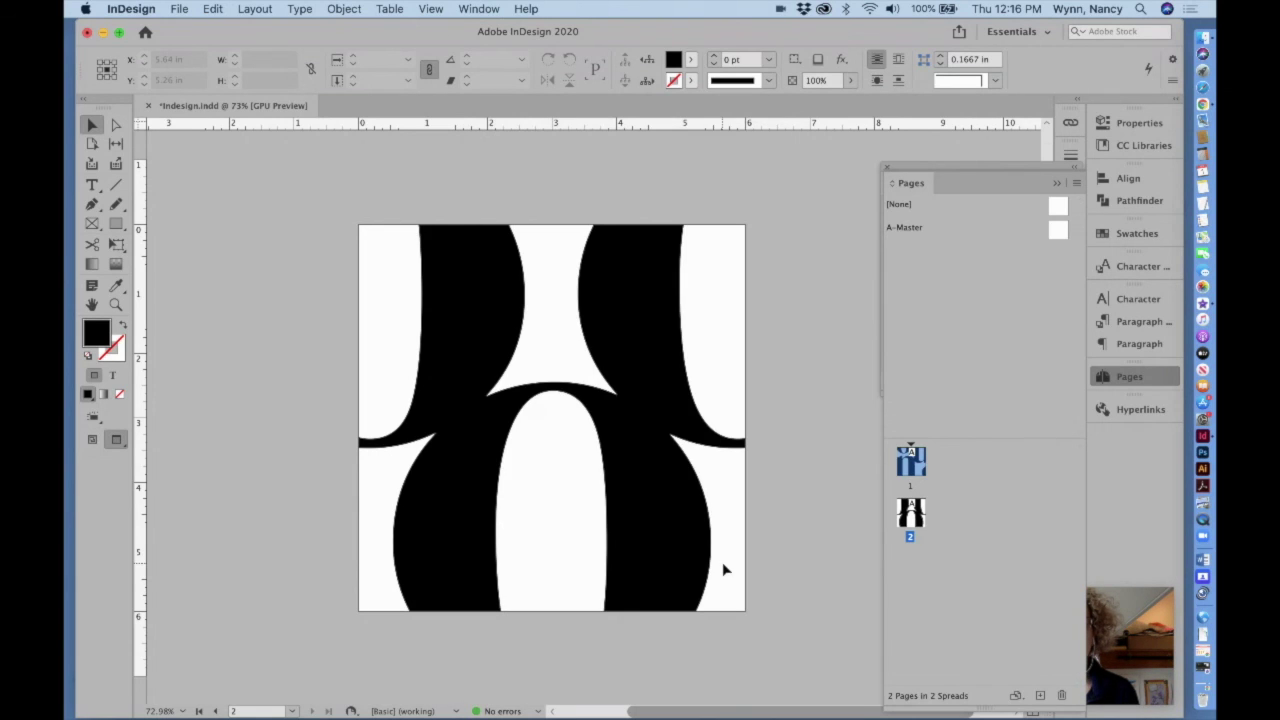
Step: Select page 2 of the document and begin its export in JPEG format
click(910, 513)
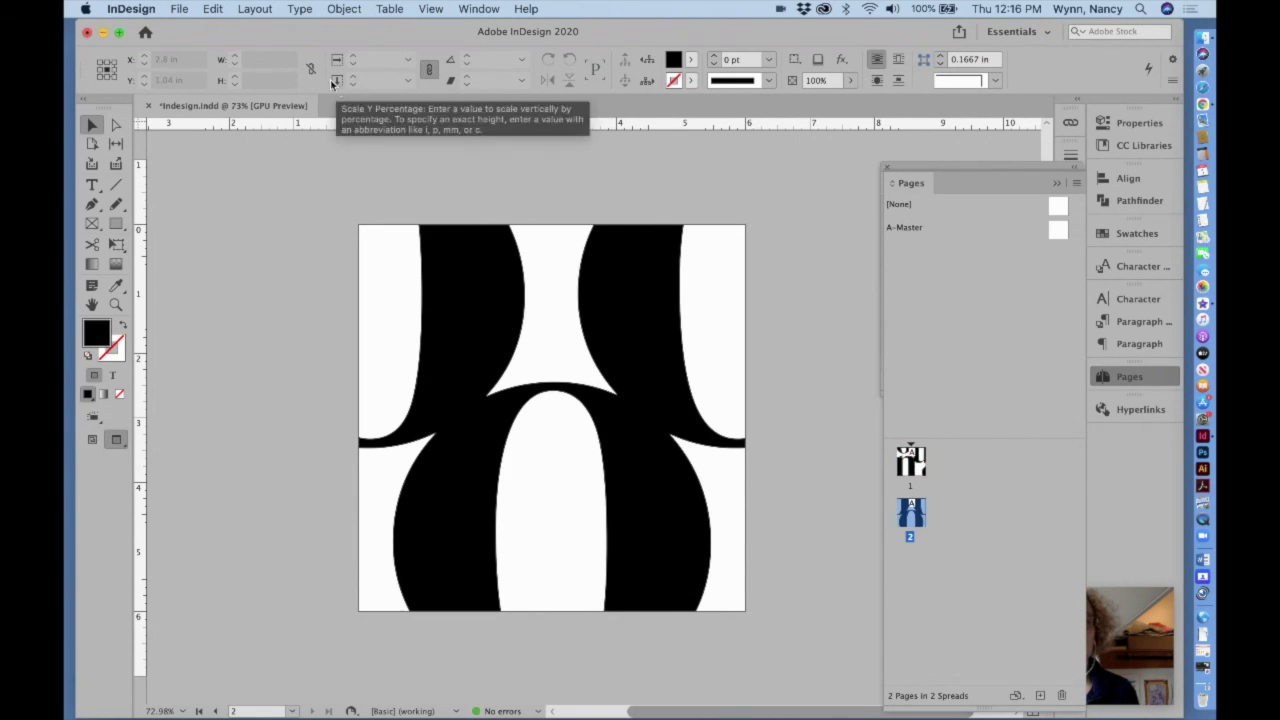
click(179, 9)
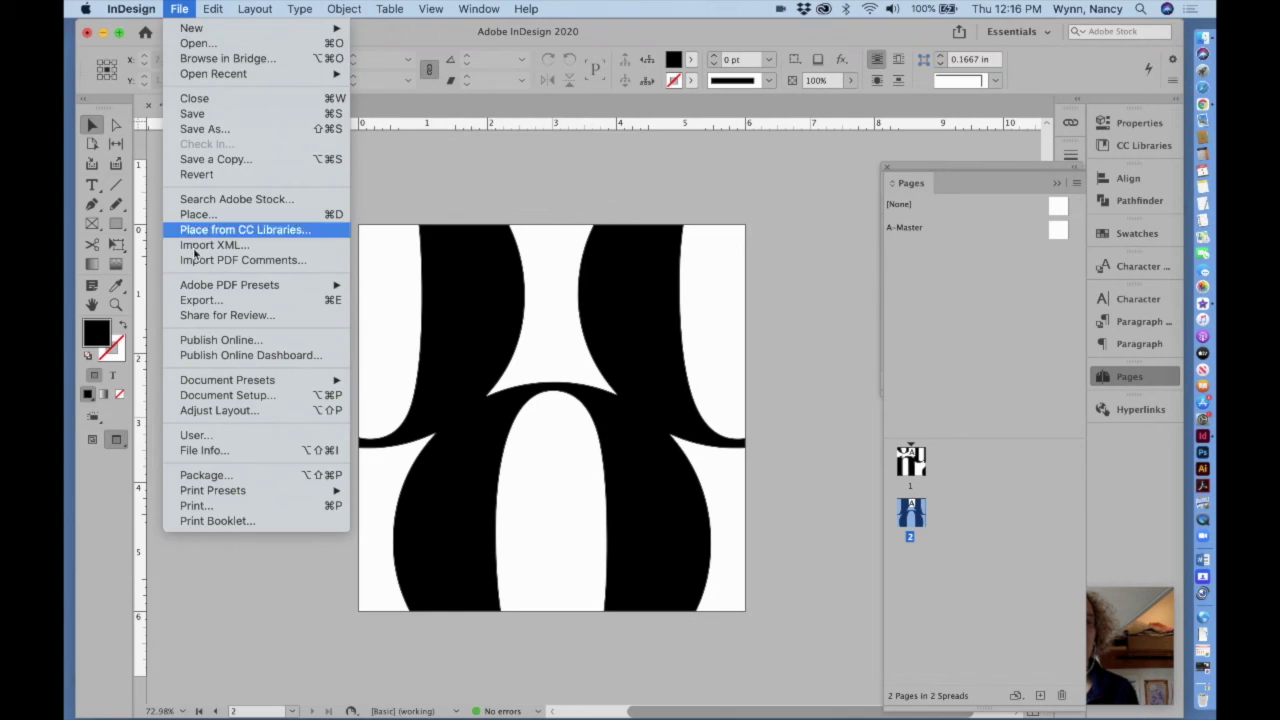
click(205, 301)
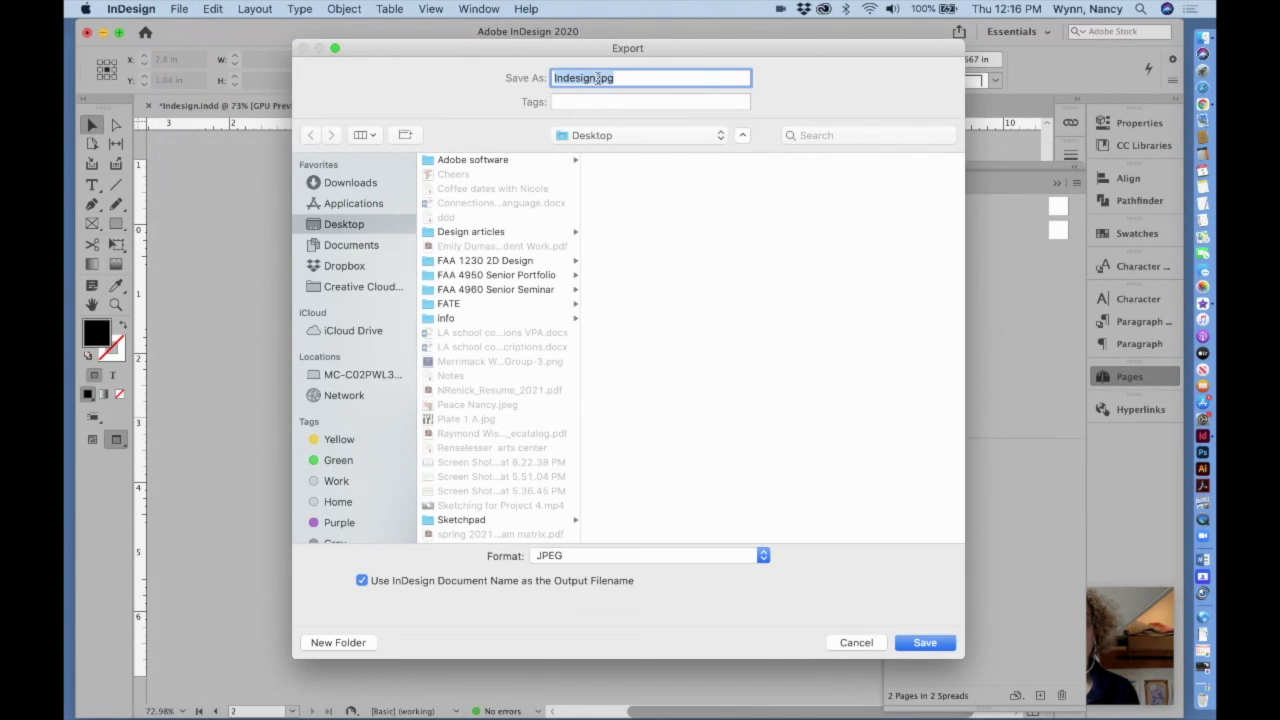
Step: Name the export "Plate 1 BIndesign.jpg", save it to the Desktop and export page range 2
click(595, 78)
key(Up)
text(Ige)
key(BackSpace)
key(BackSpace)
key(BackSpace)
text(Plat)
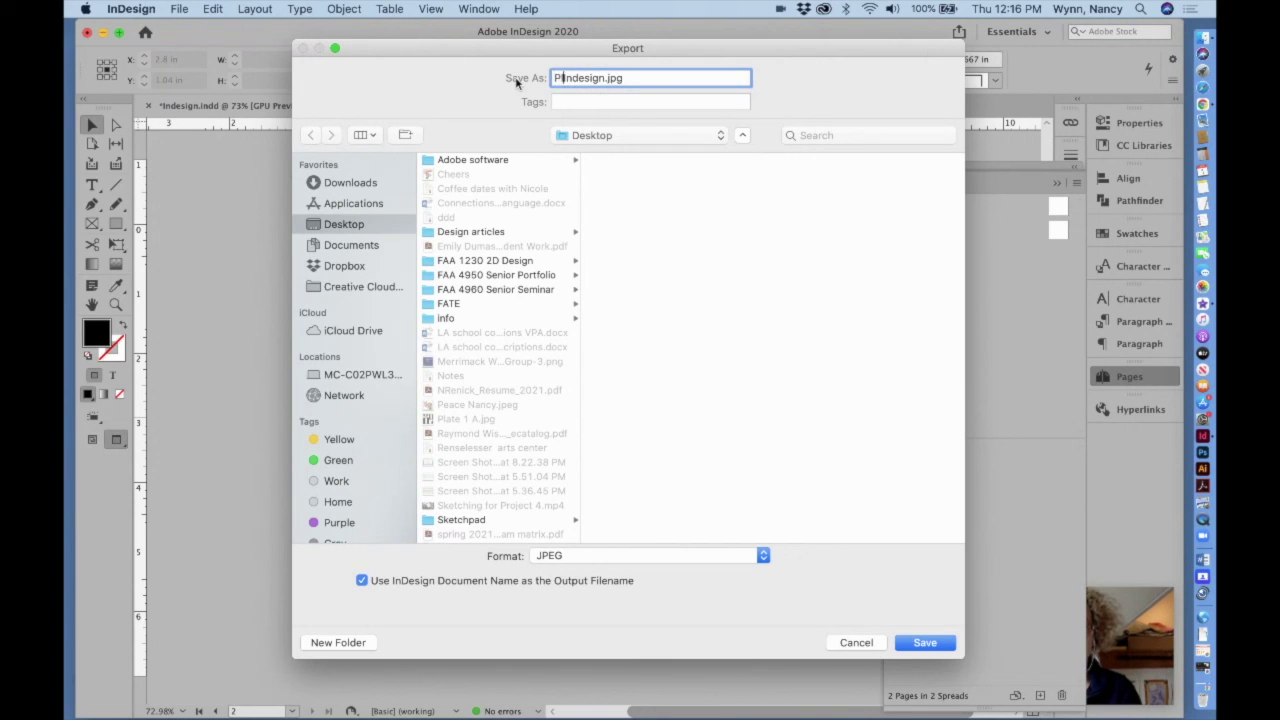
text(e 1 B)
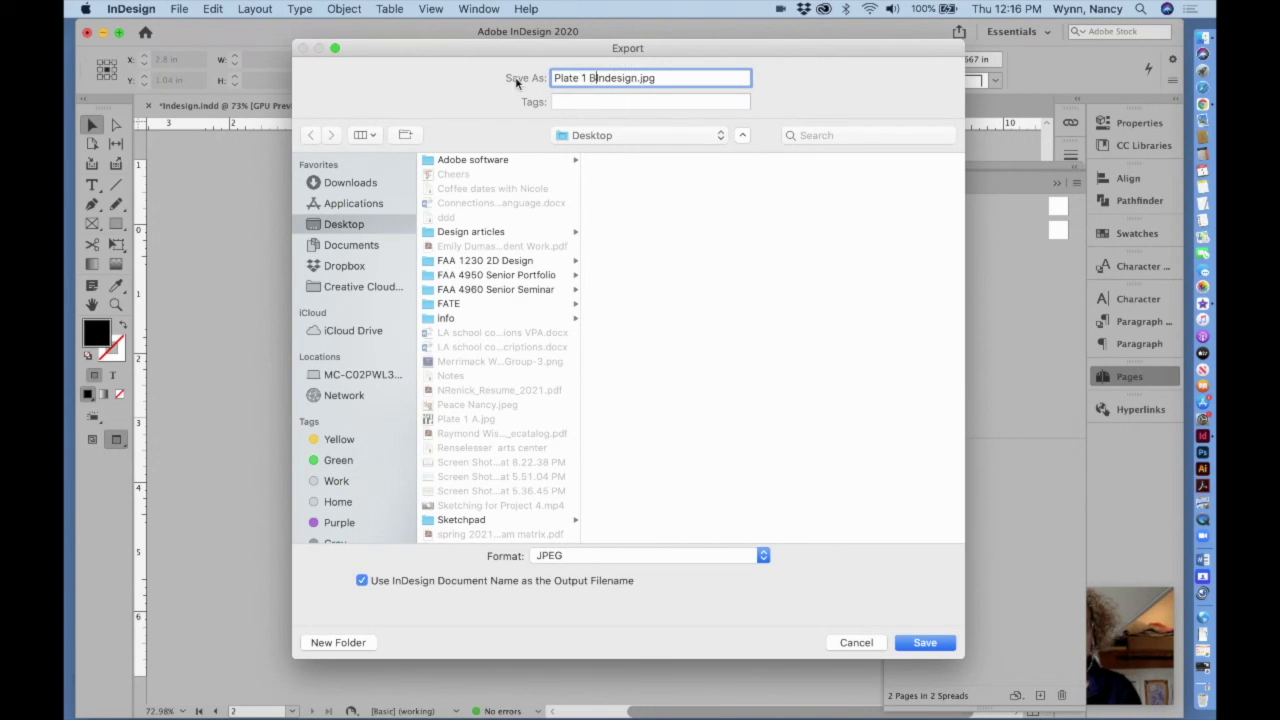
key(Delete)
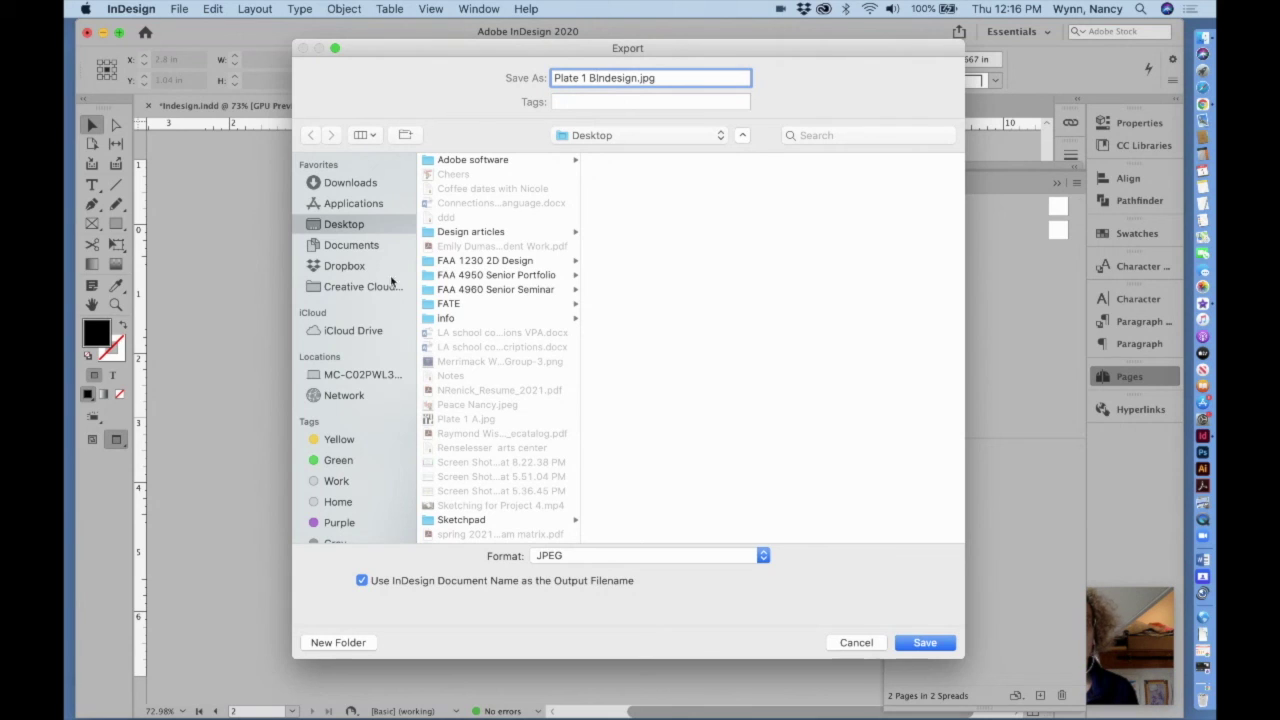
click(926, 643)
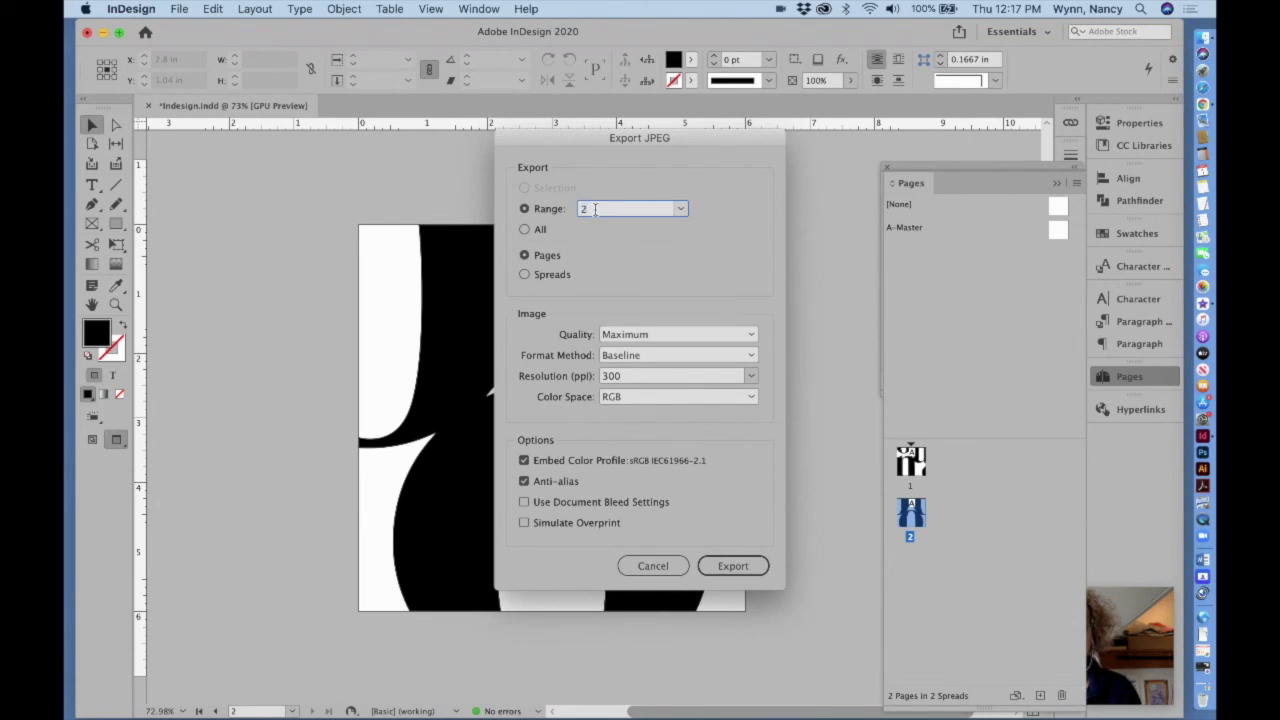
click(722, 567)
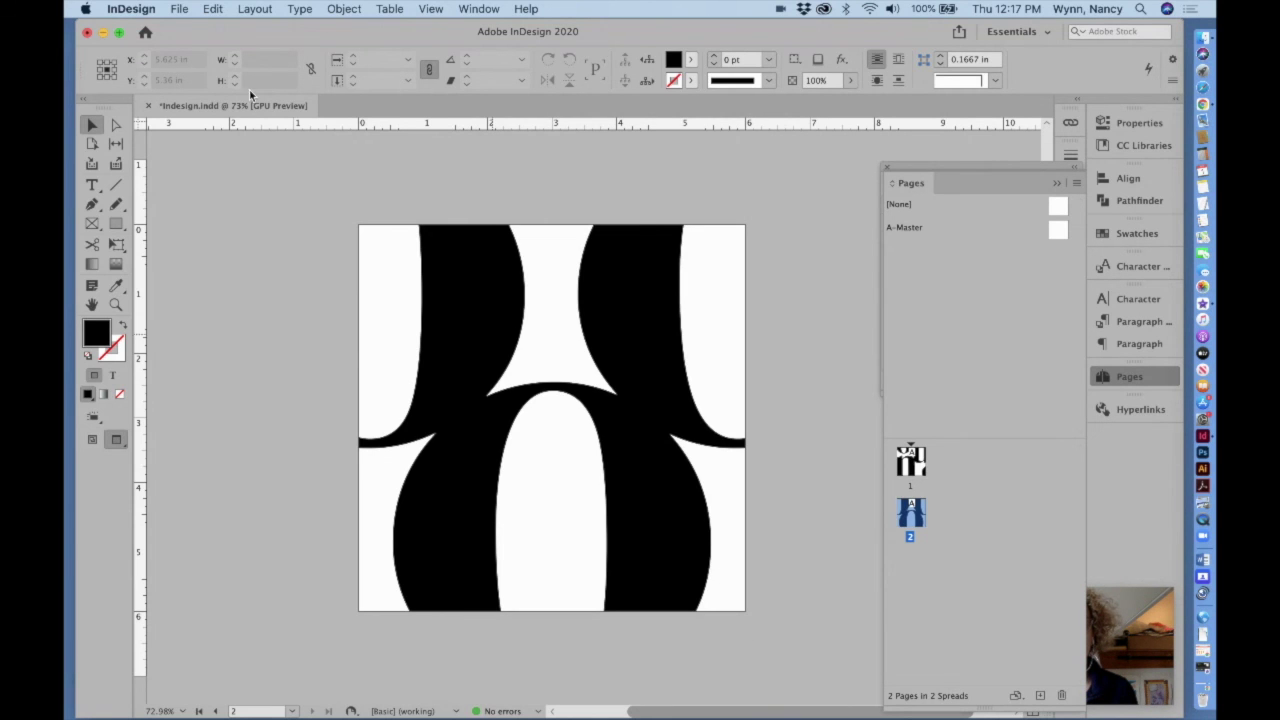
Step: Minimize the document and browser windows to reach the desktop, and select the two exported Plate 1 JPEG files
key(F7)
click(103, 32)
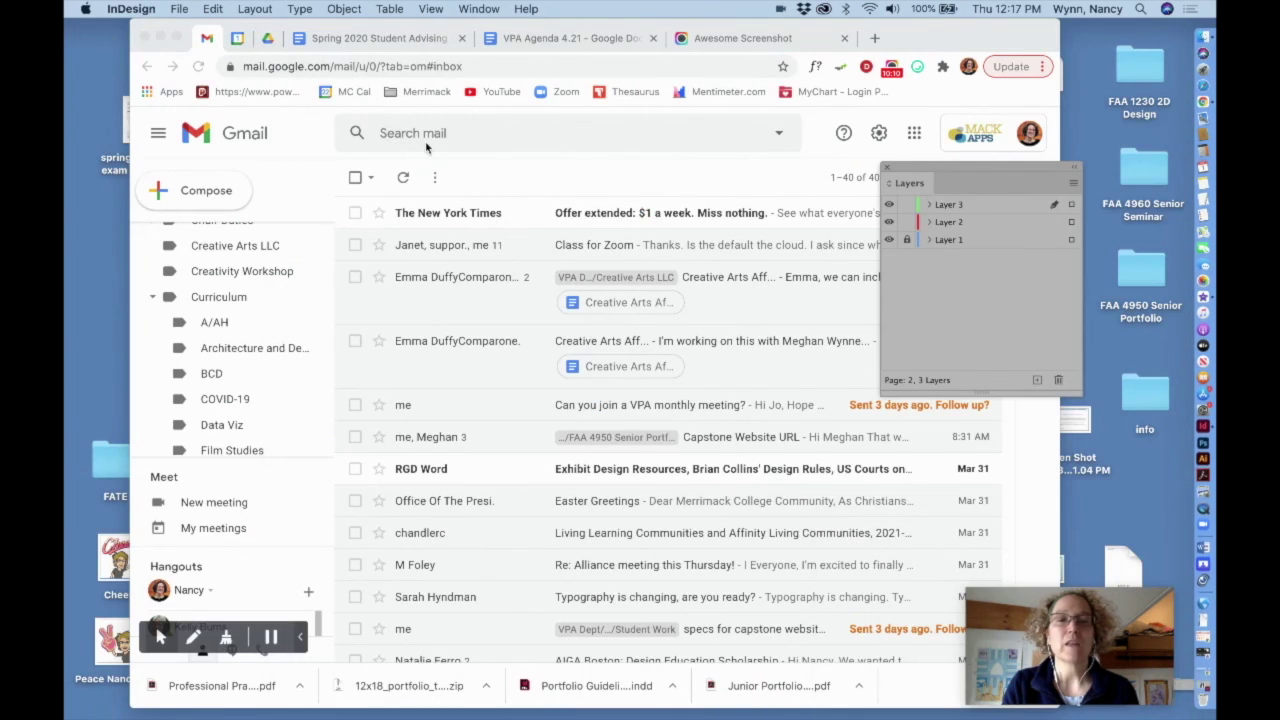
click(160, 37)
drag(757, 178, 570, 180)
drag(792, 56, 866, 178)
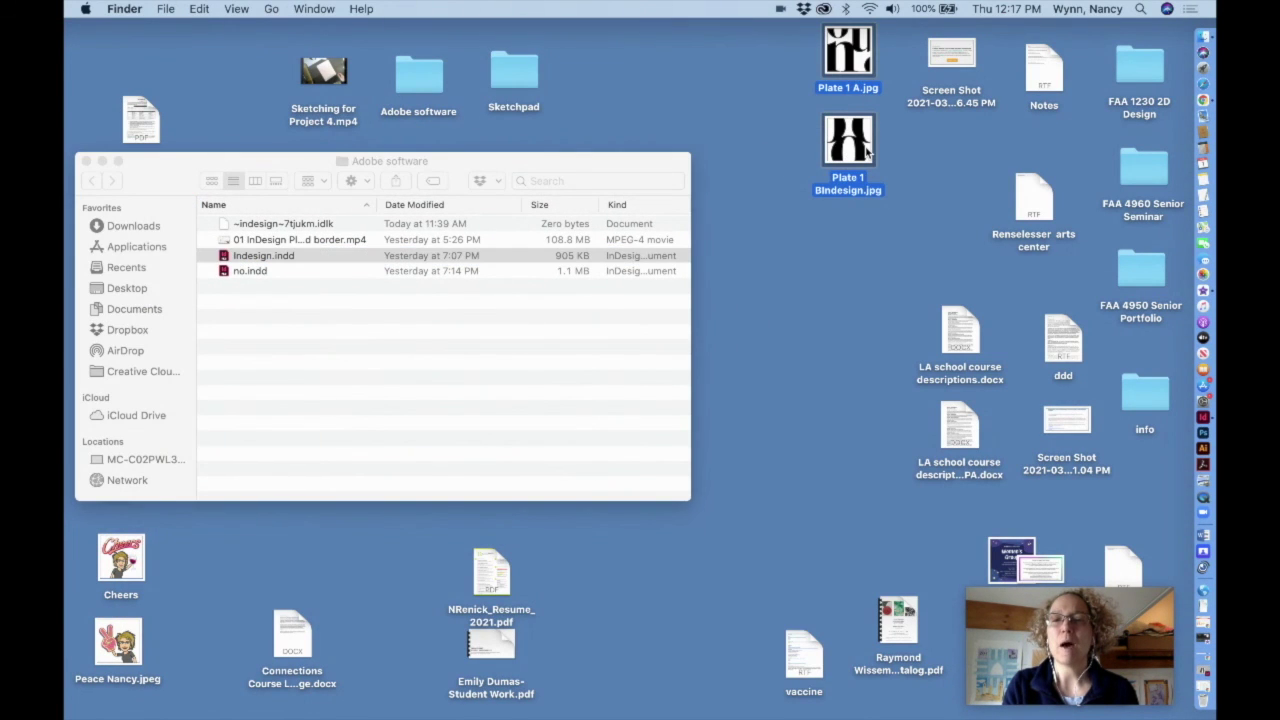
Step: Open both exported JPEGs in Preview, compare the two compositions and move the viewer window aside
double_click(866, 150)
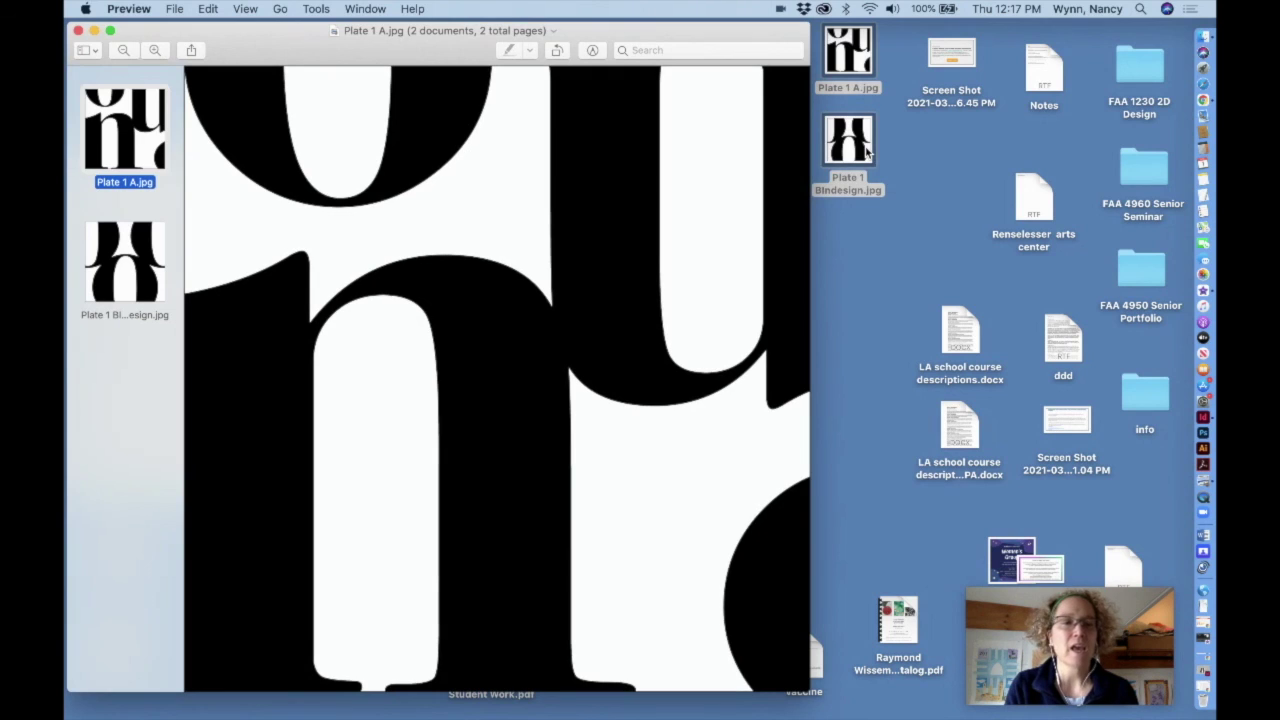
click(128, 285)
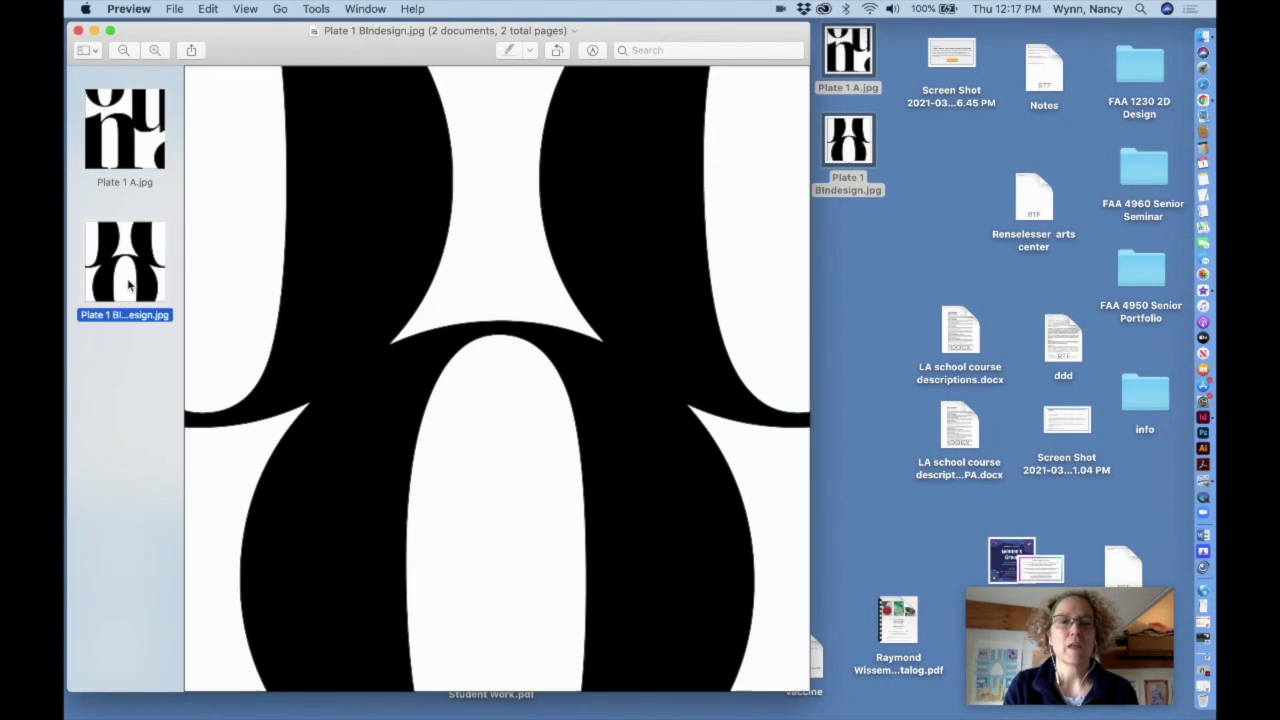
click(131, 140)
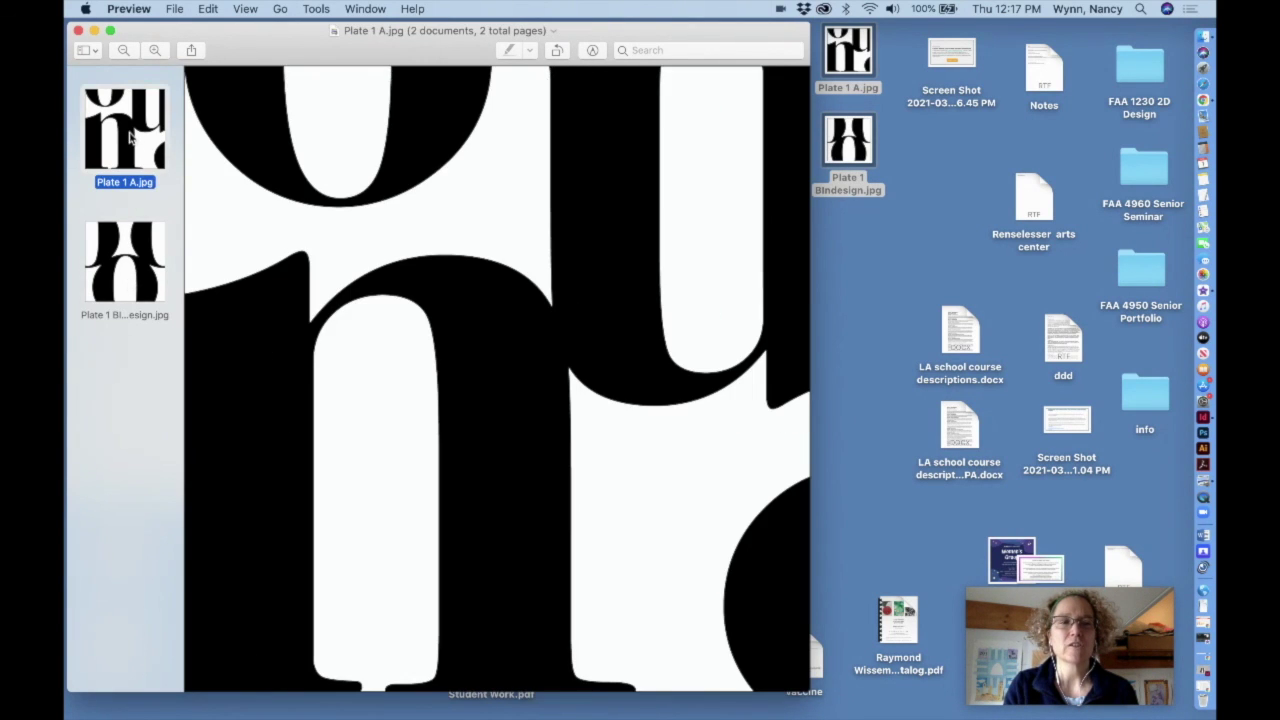
click(133, 291)
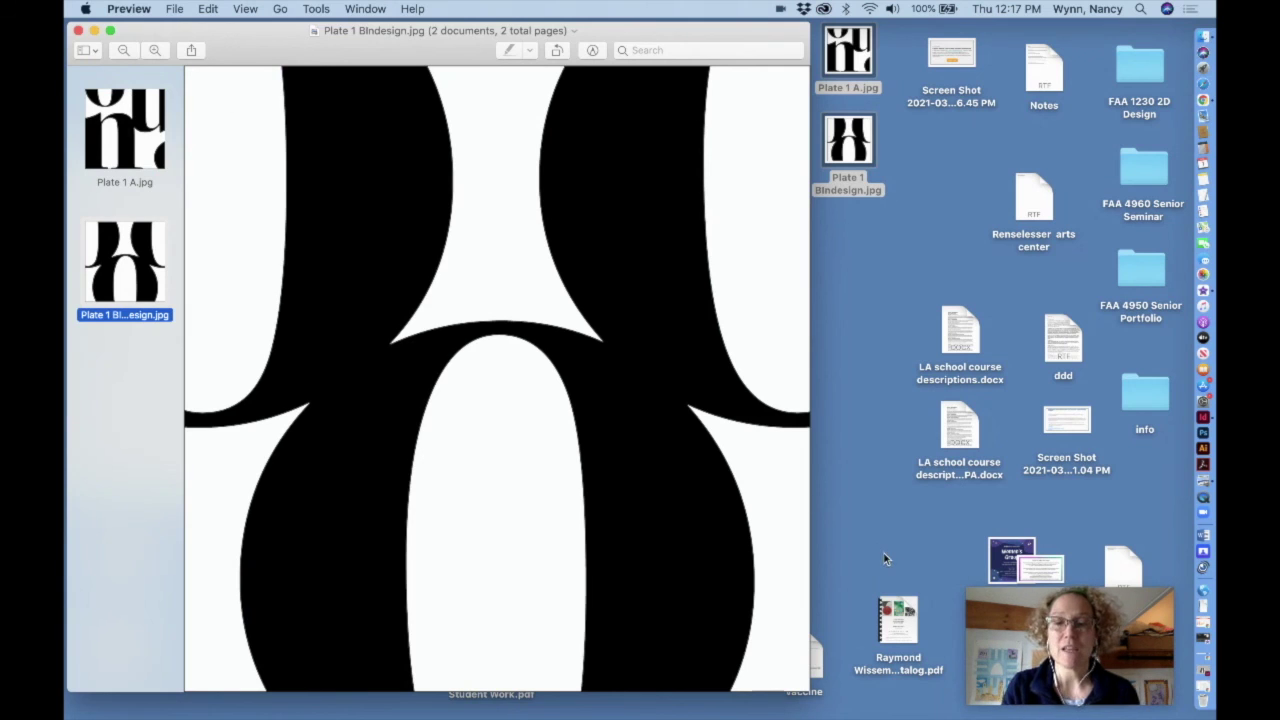
drag(704, 28, 1050, 25)
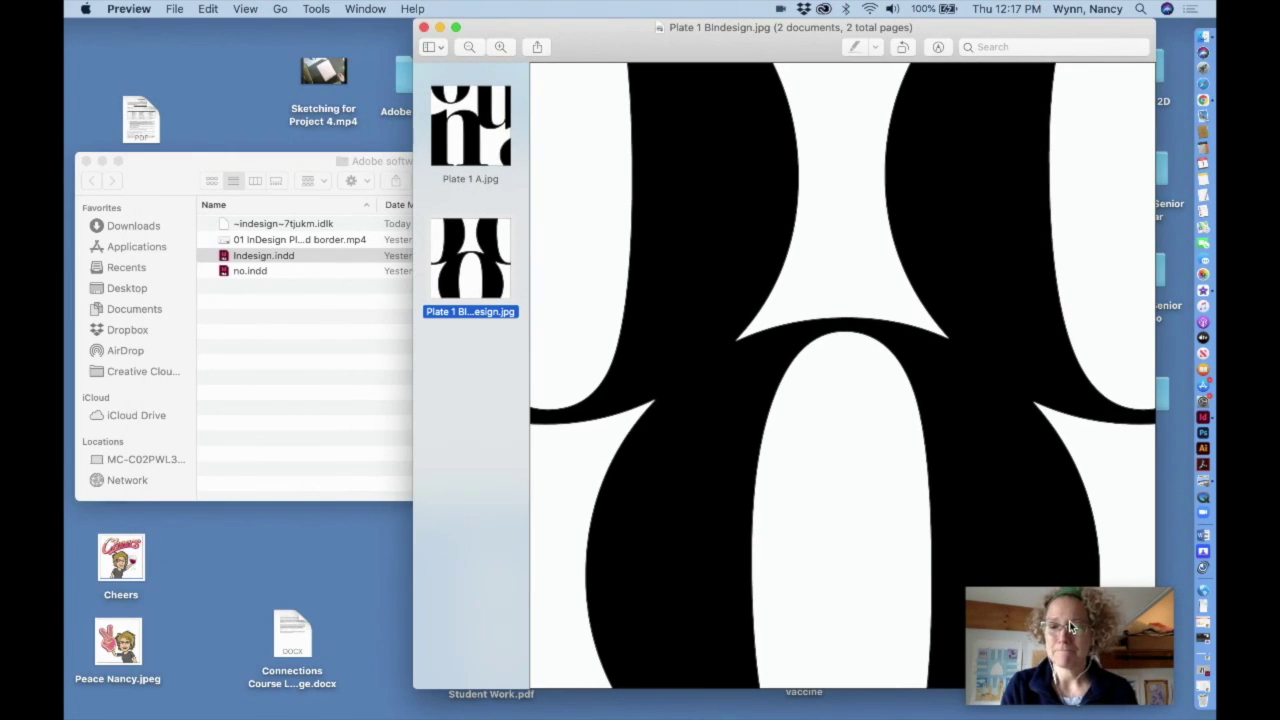